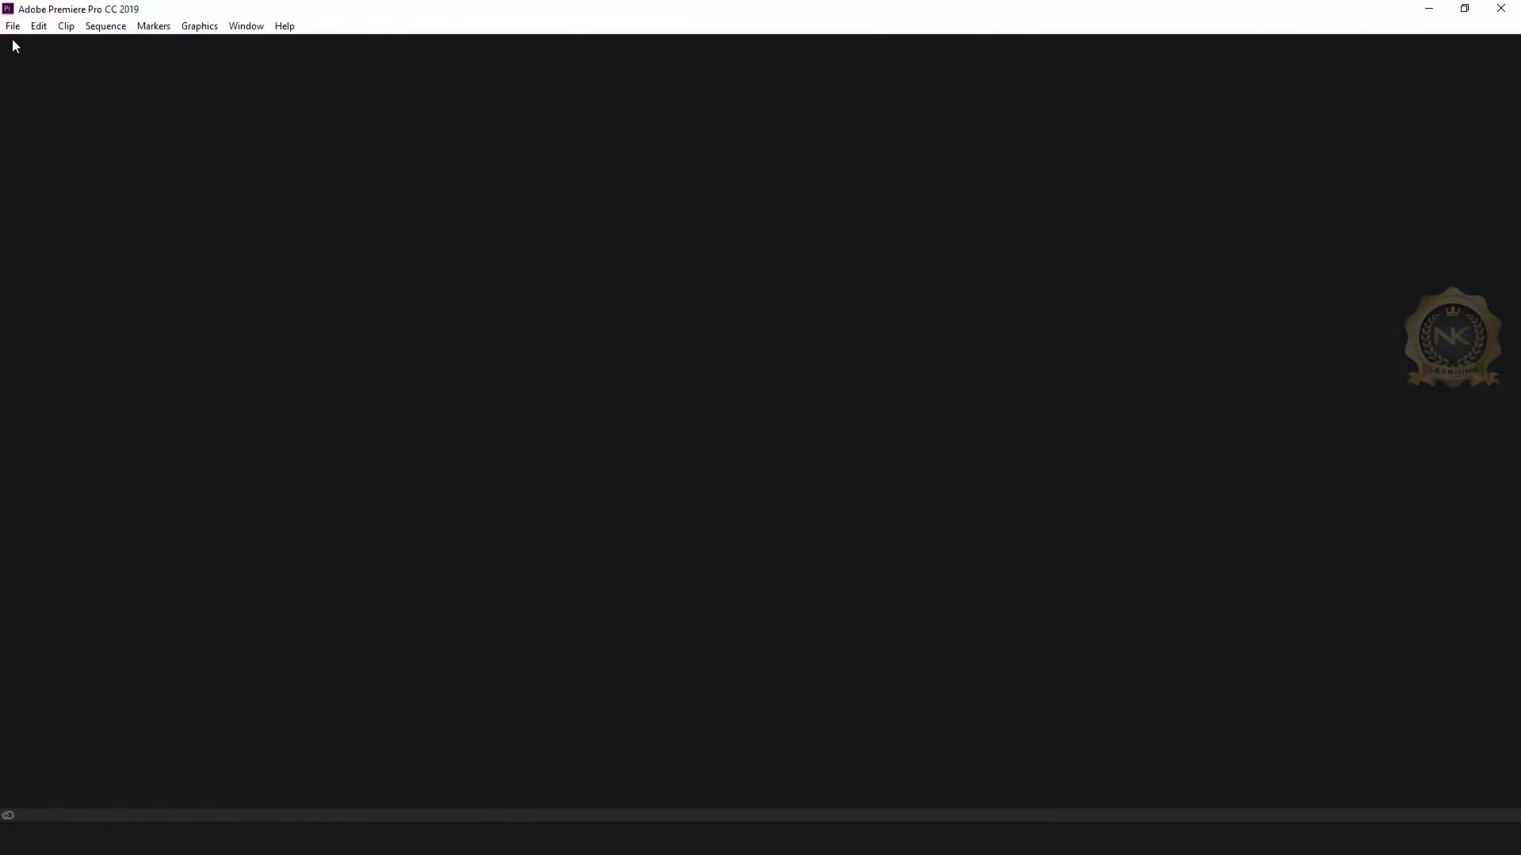
Create a new project named Shake Effect in New folder (7) with the DV capture format.
{"action": "left_click", "coordinate": [13, 26]}
{"action": "mouse_move", "coordinate": [36, 45]}
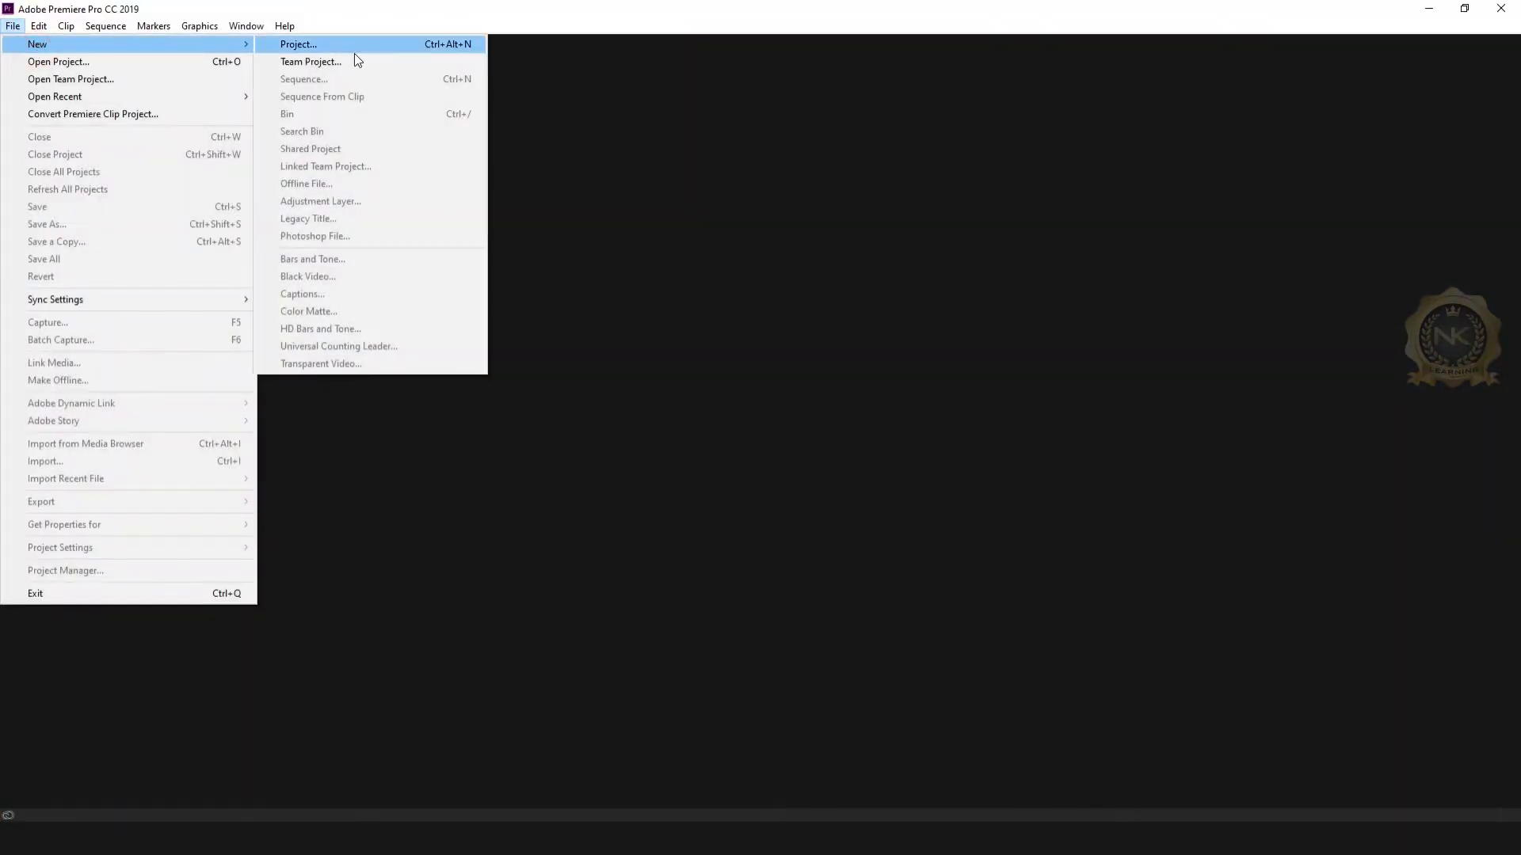
{"action": "left_click", "coordinate": [353, 47]}
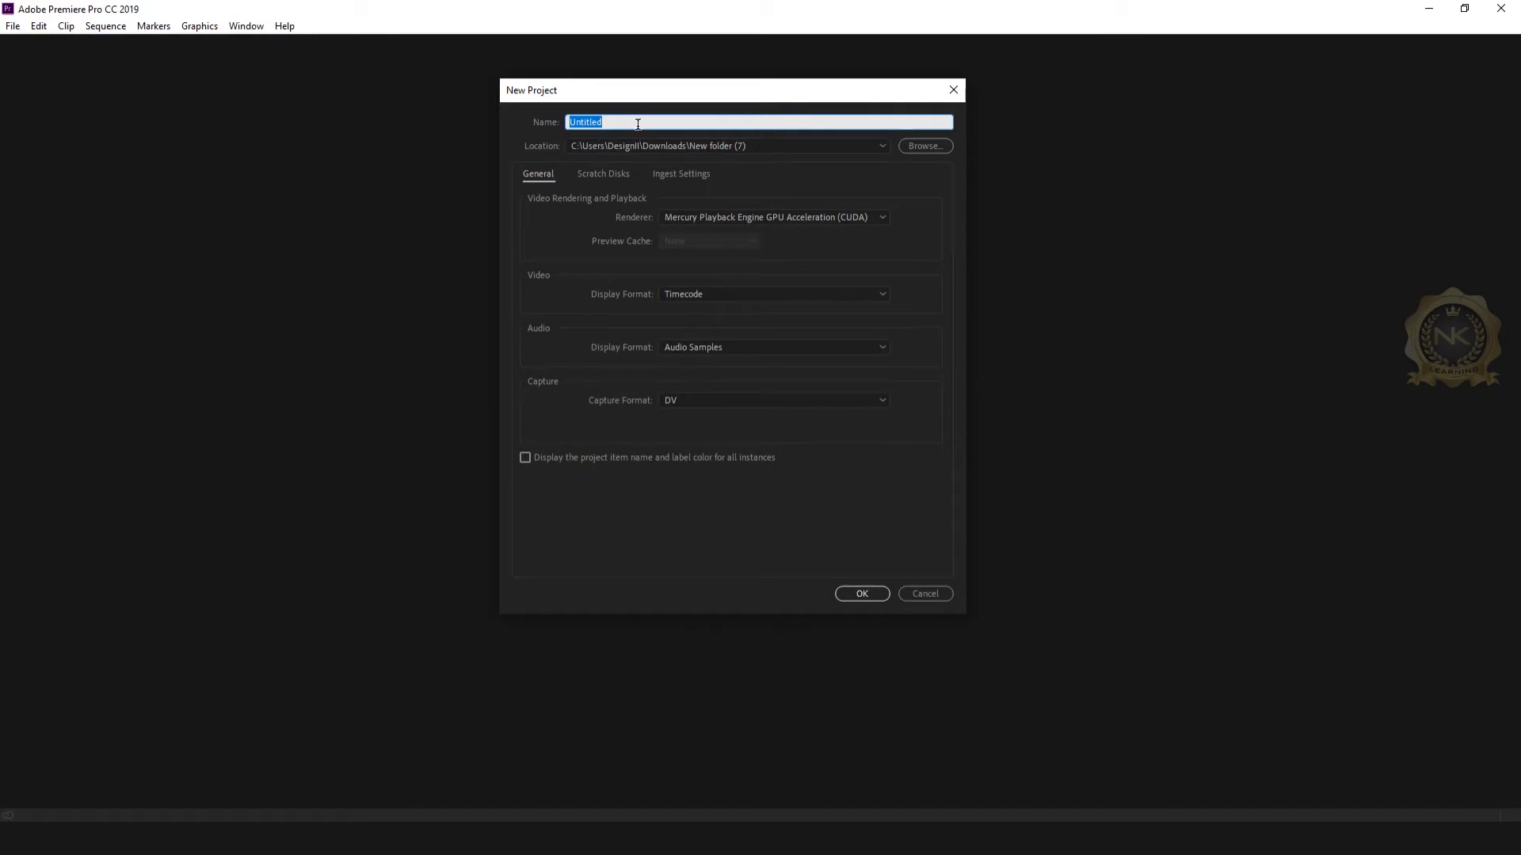
{"action": "type", "text": "Shake Effect"}
{"action": "left_click", "coordinate": [911, 147]}
{"action": "left_click", "coordinate": [1117, 506]}
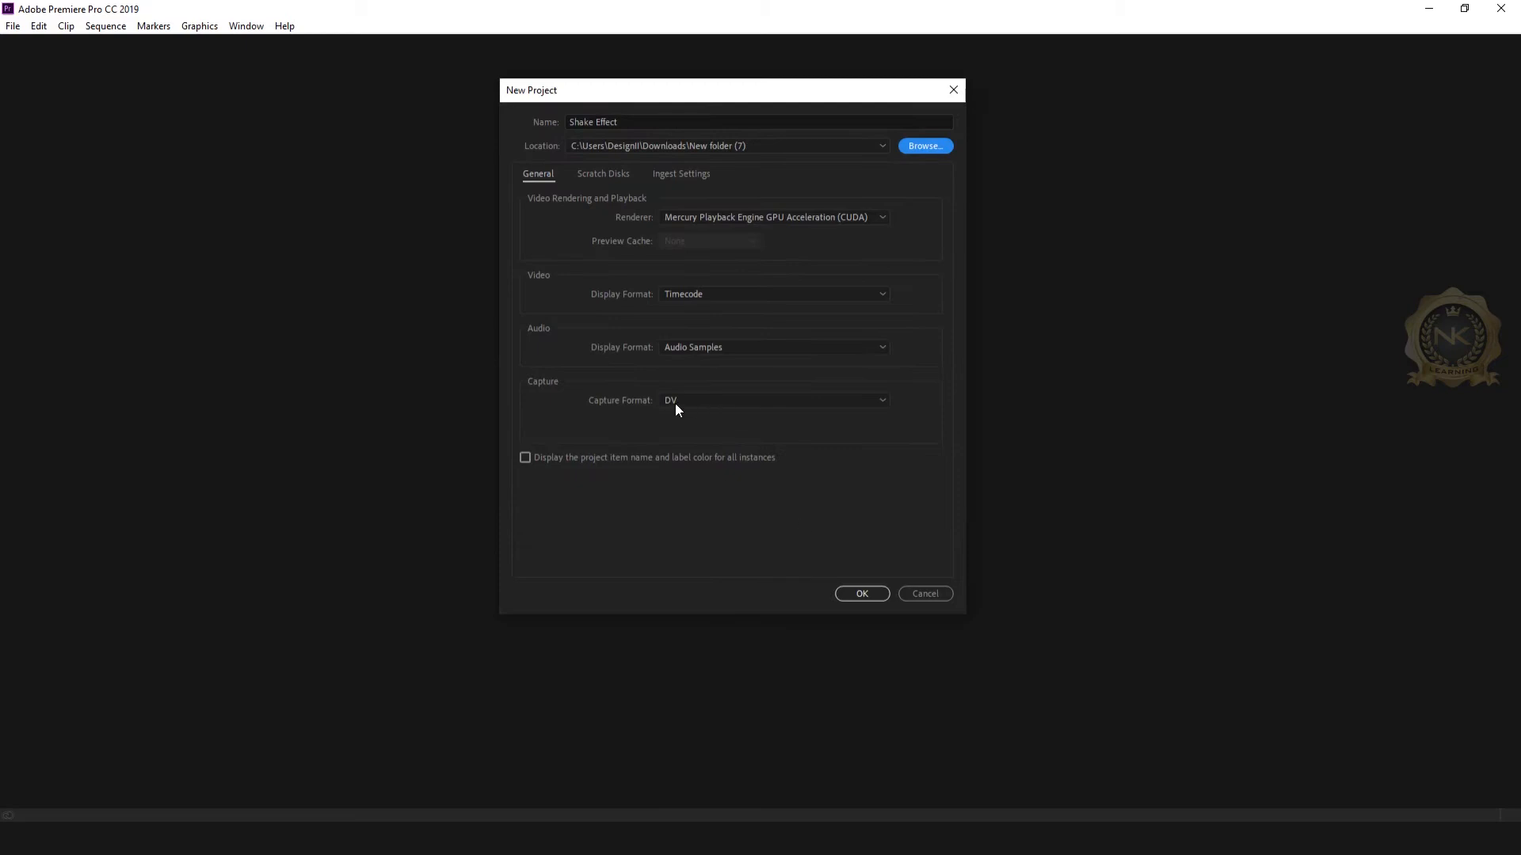
{"action": "left_click", "coordinate": [673, 402]}
{"action": "left_click", "coordinate": [701, 420]}
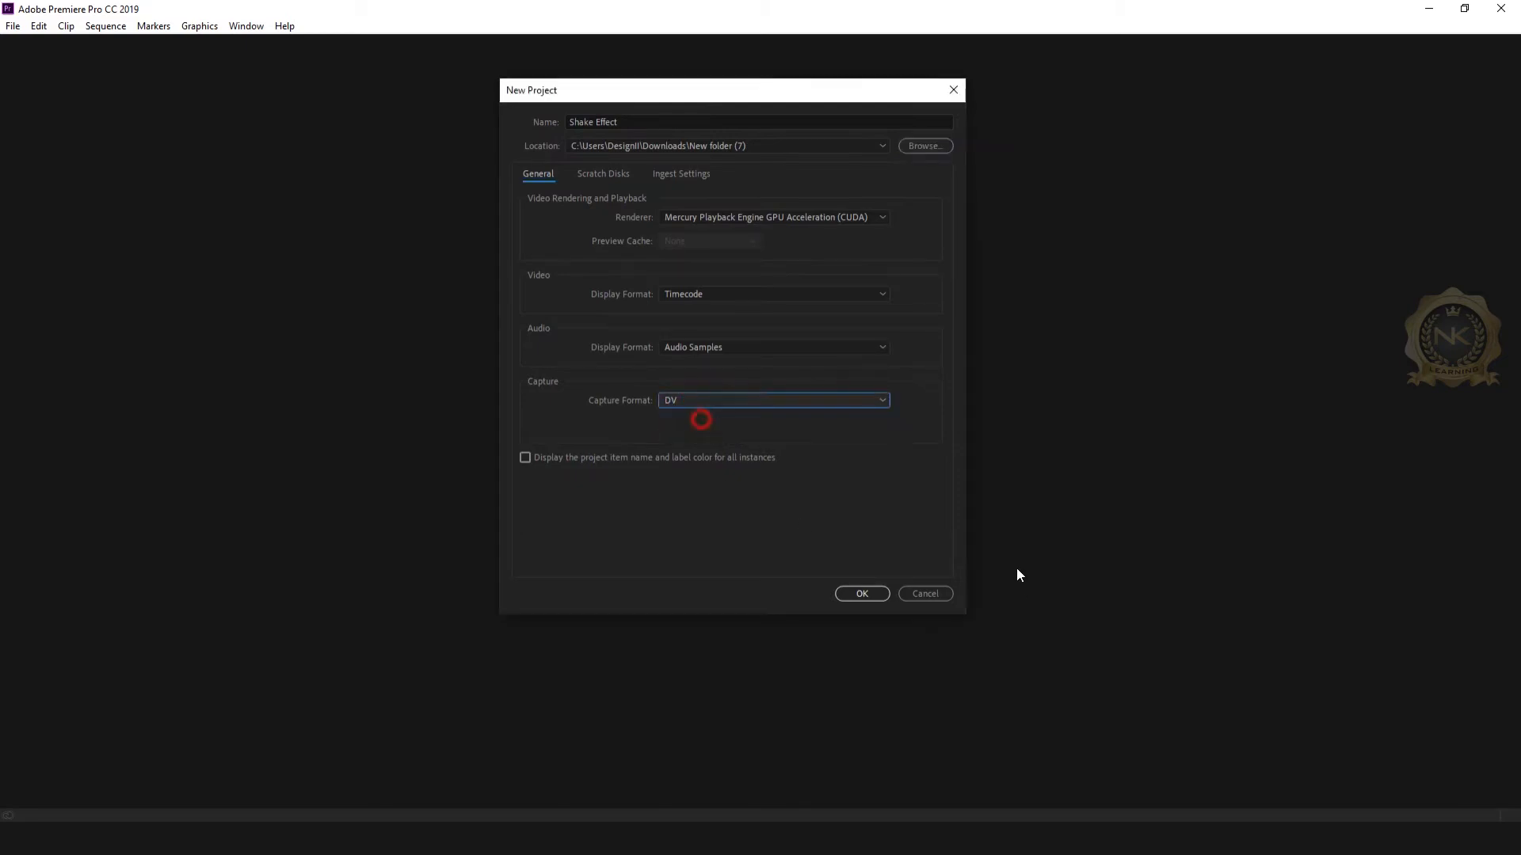
{"action": "left_click", "coordinate": [881, 592]}
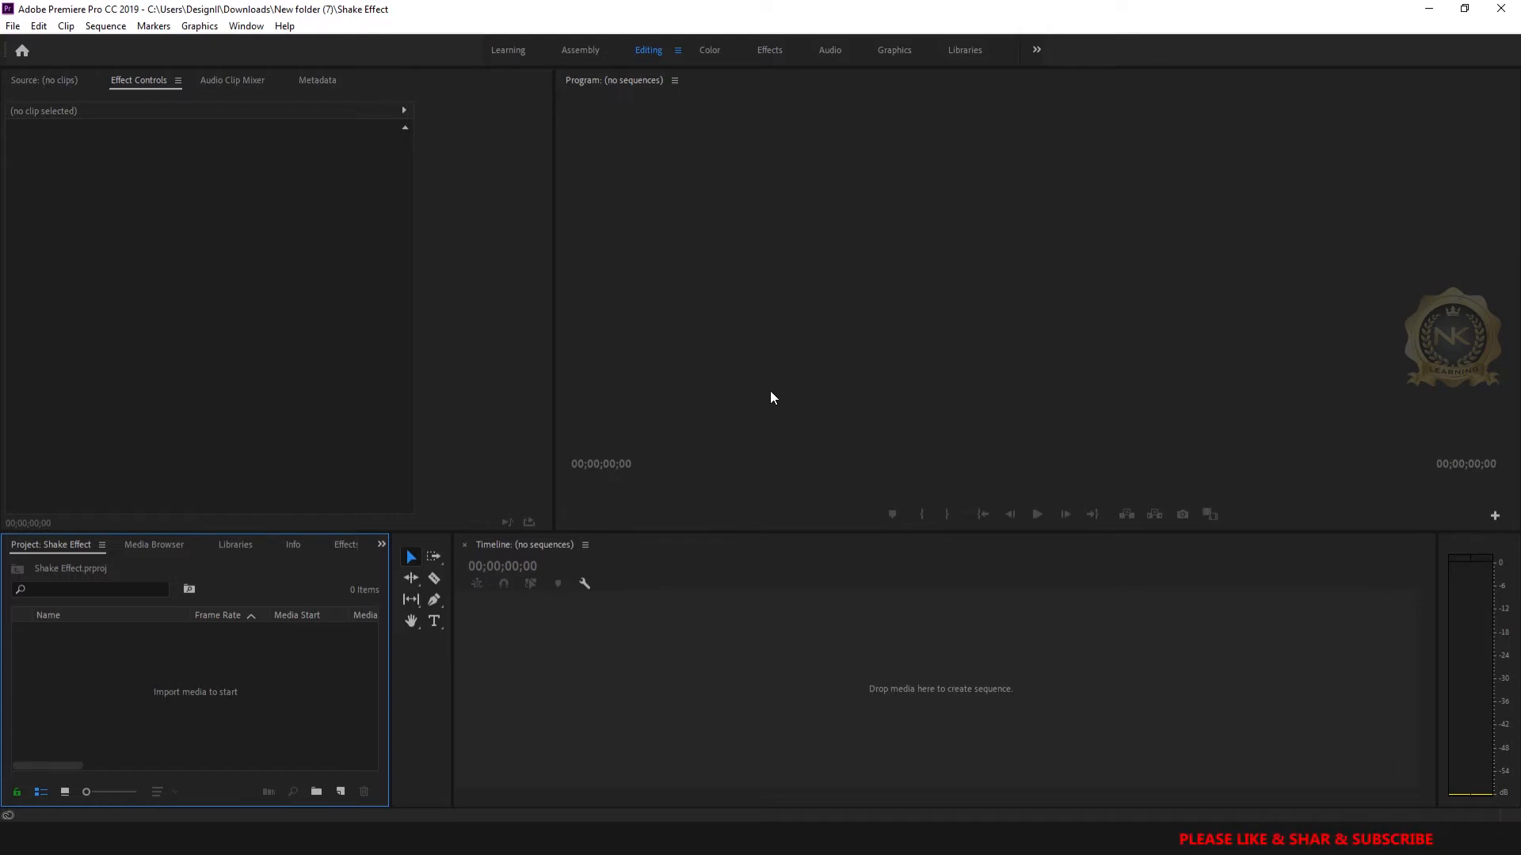
Create a new sequence using the HDV 1080p30 preset.
{"action": "left_click", "coordinate": [13, 25]}
{"action": "left_click", "coordinate": [17, 43]}
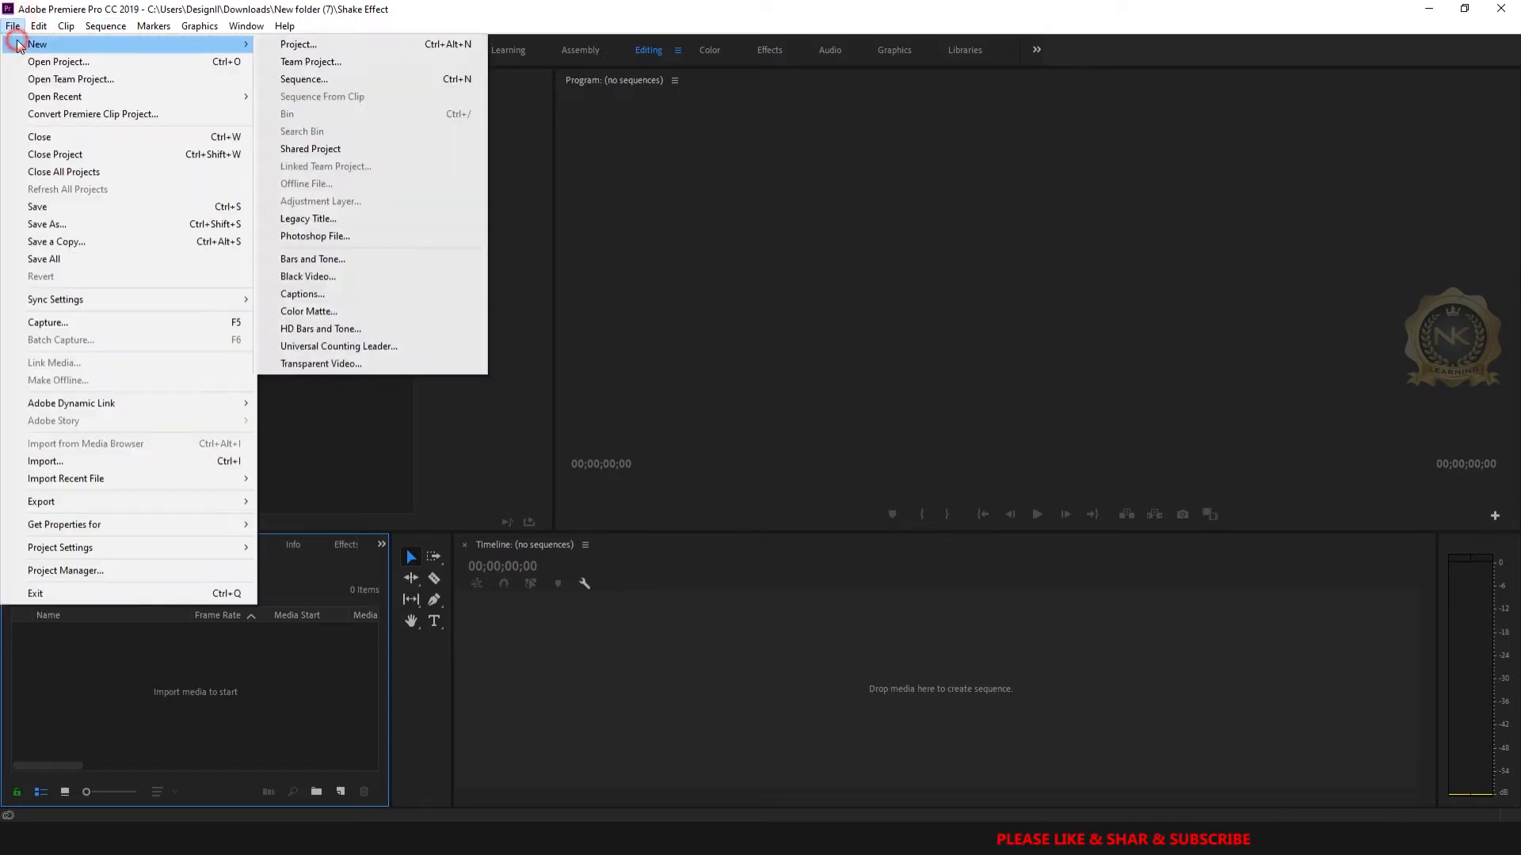
{"action": "left_click", "coordinate": [304, 80]}
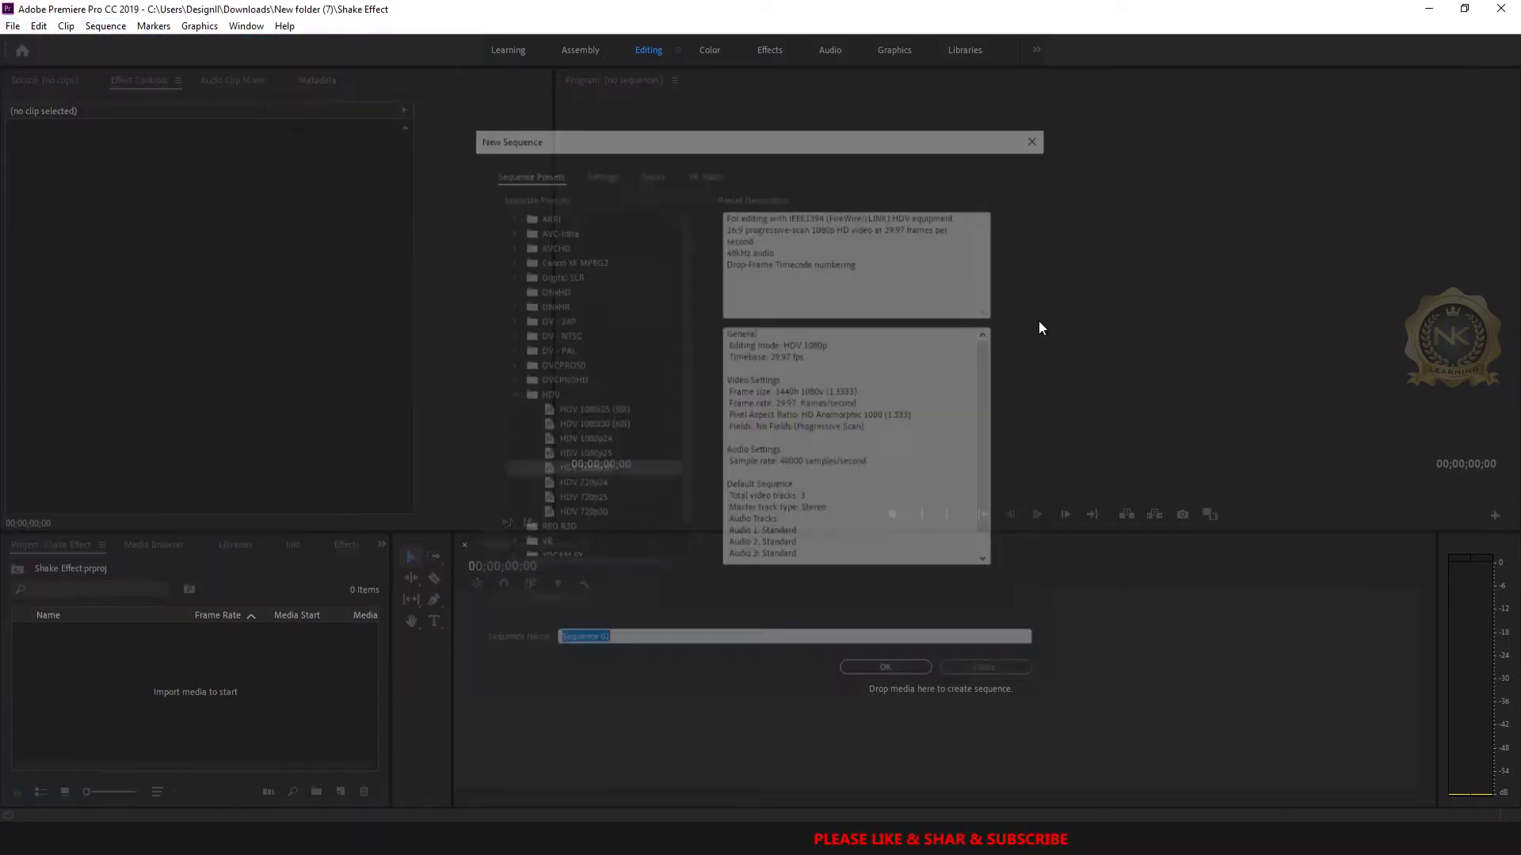
{"action": "left_click", "coordinate": [543, 394]}
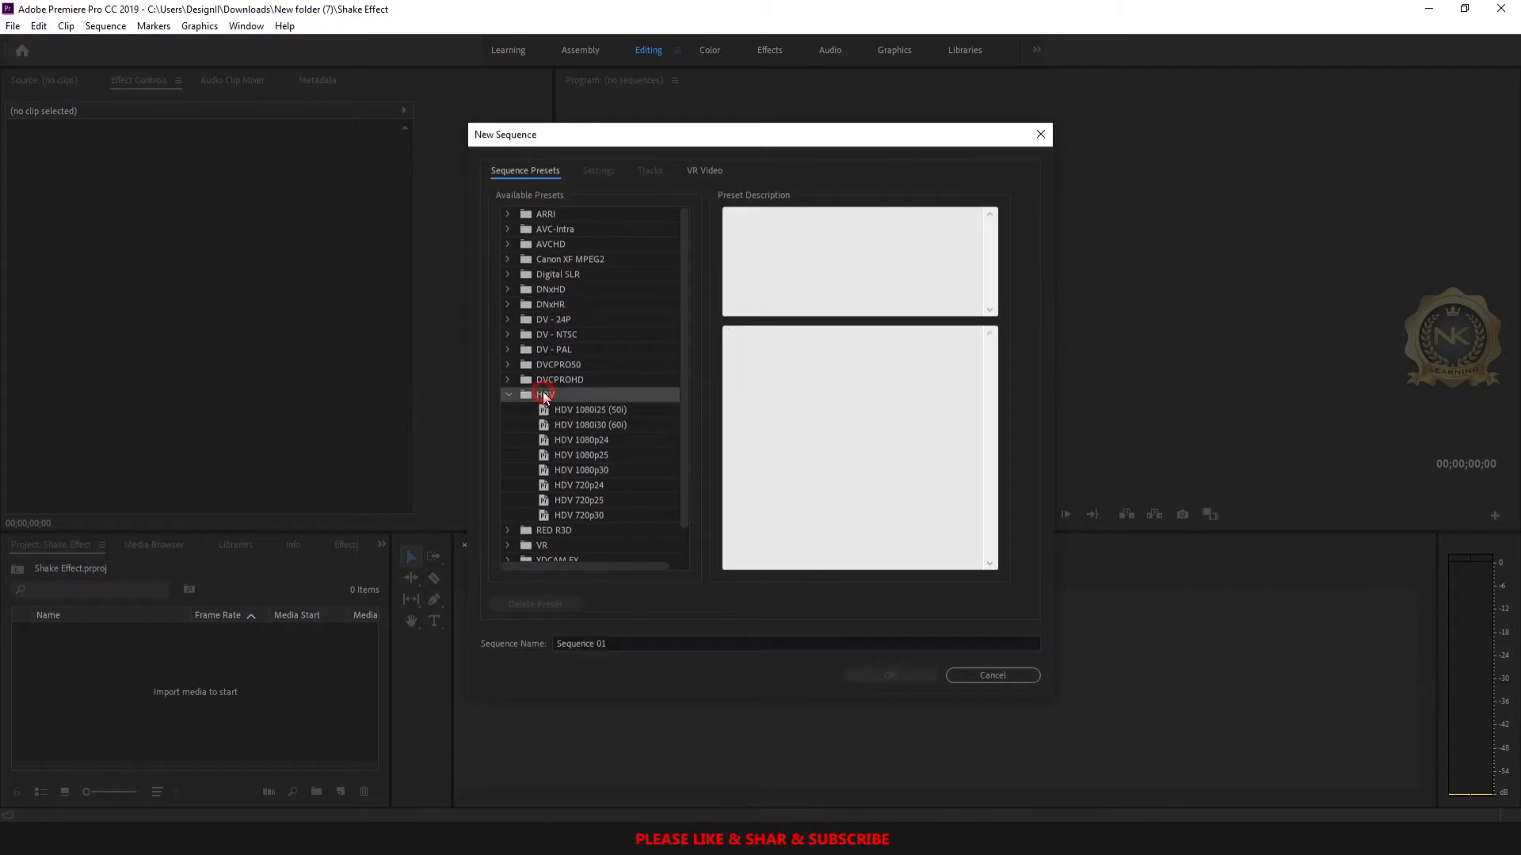
{"action": "left_click", "coordinate": [575, 470]}
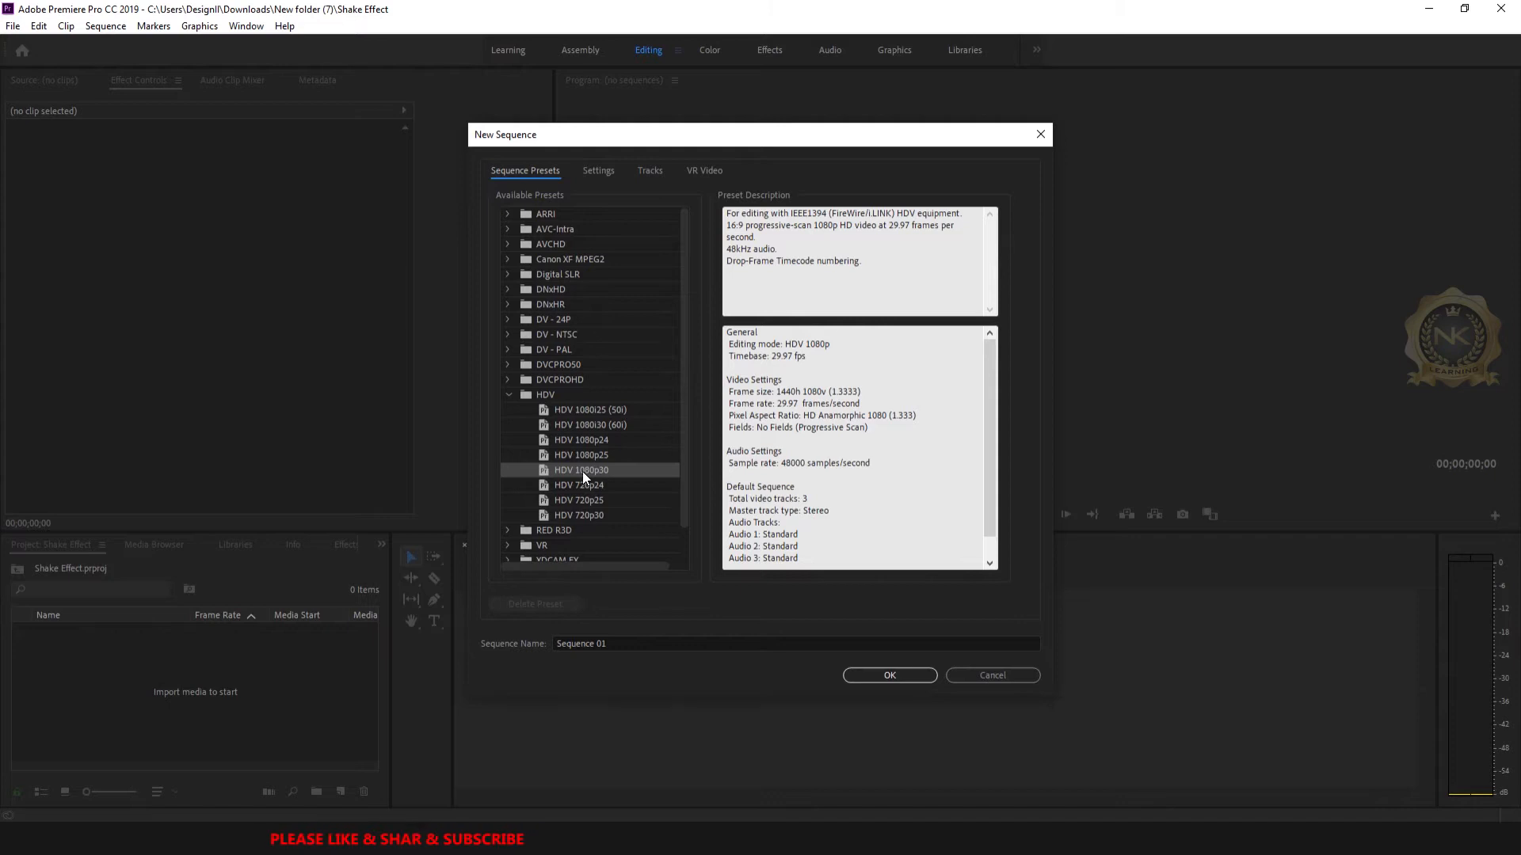
{"action": "left_click", "coordinate": [898, 677]}
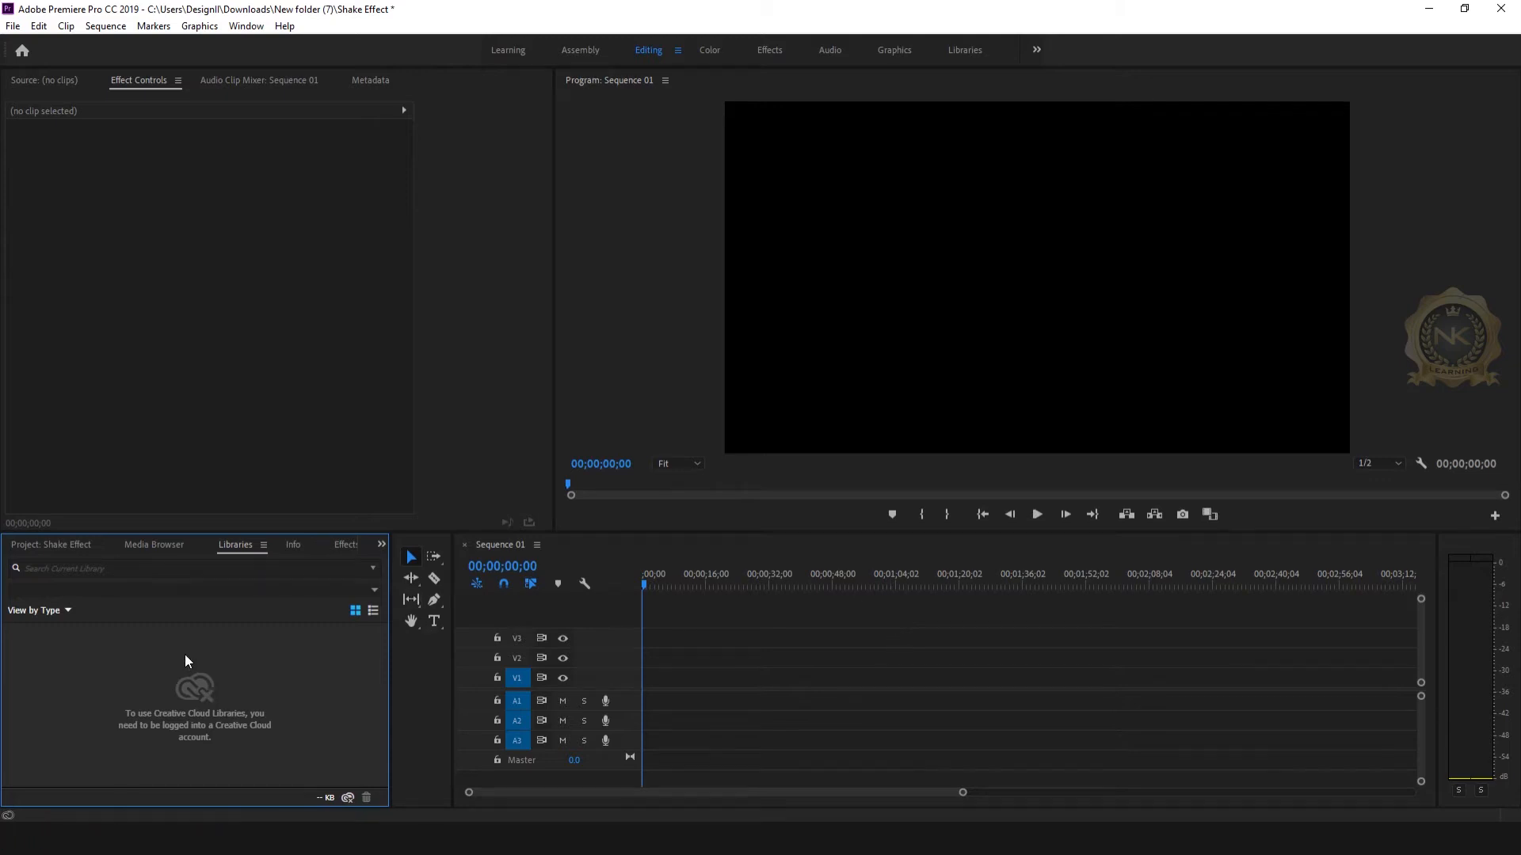
Import the Music file and the pexels video from New folder (8) into the project.
{"action": "left_click", "coordinate": [22, 545]}
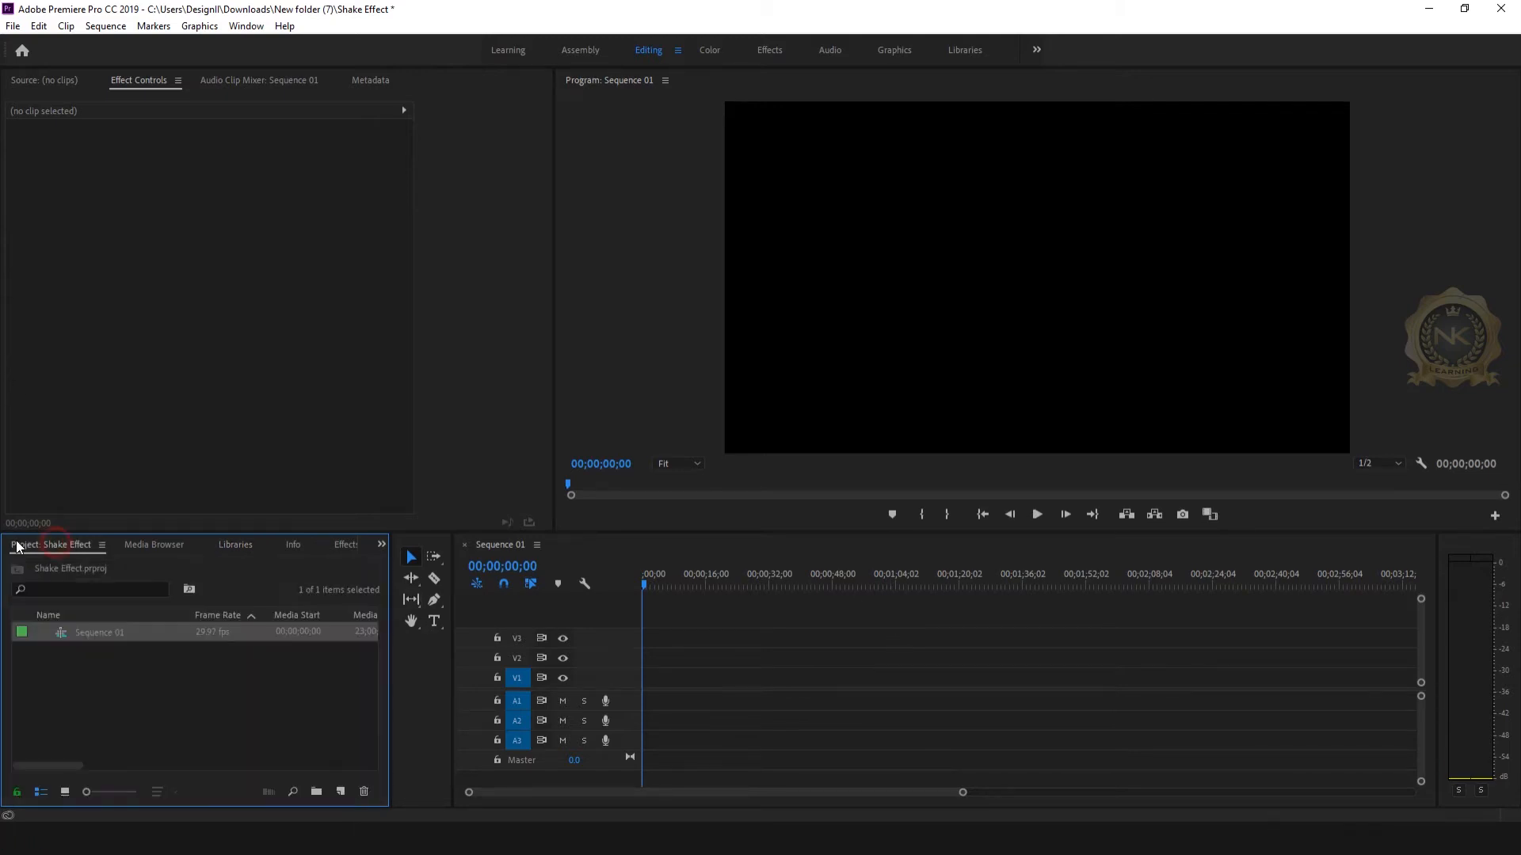
{"action": "left_click", "coordinate": [145, 696]}
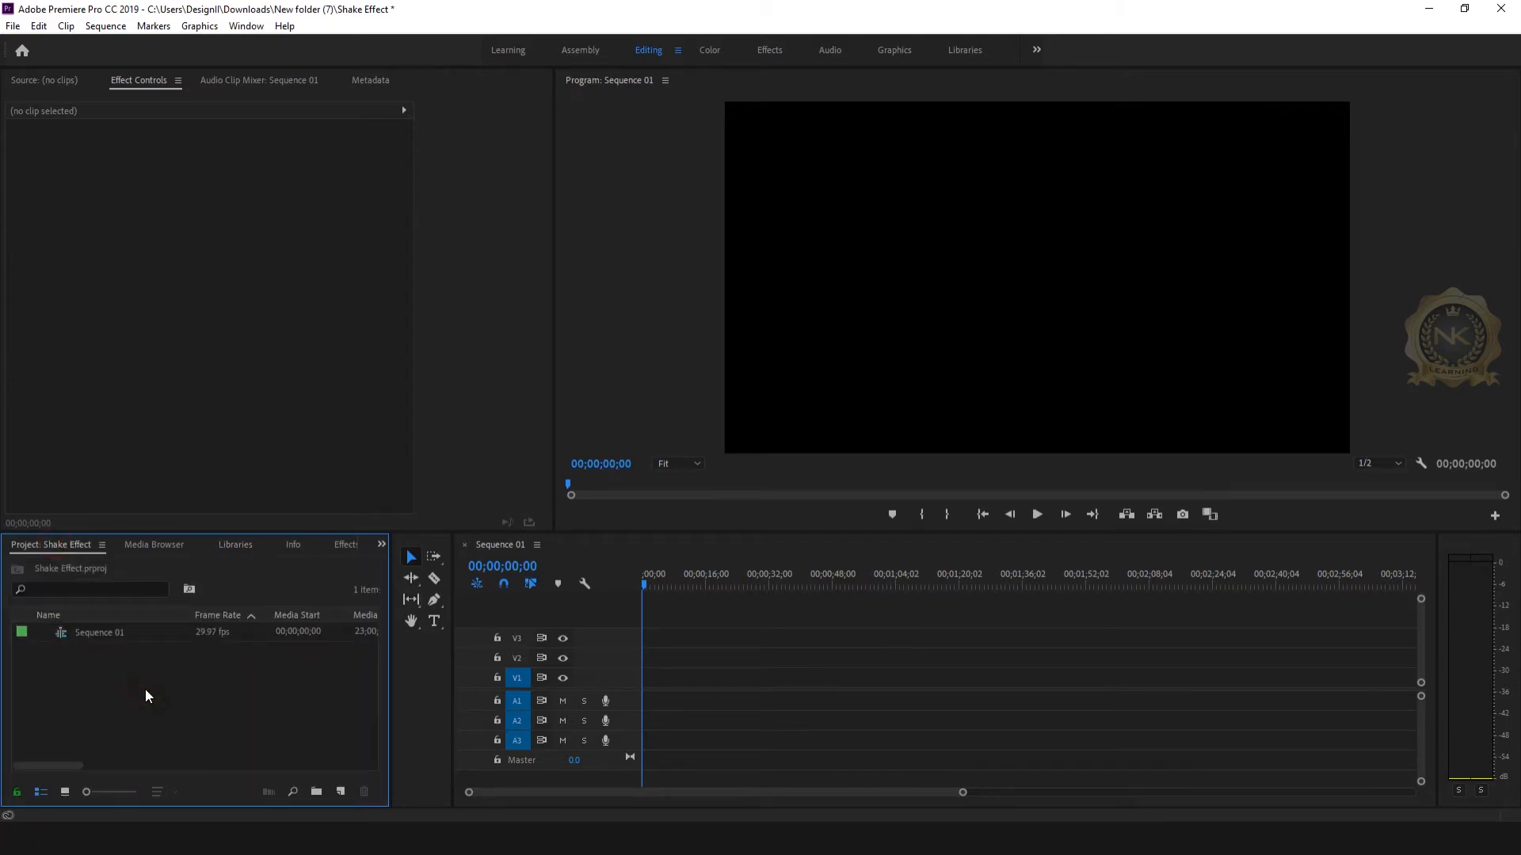
{"action": "double_click", "coordinate": [145, 695]}
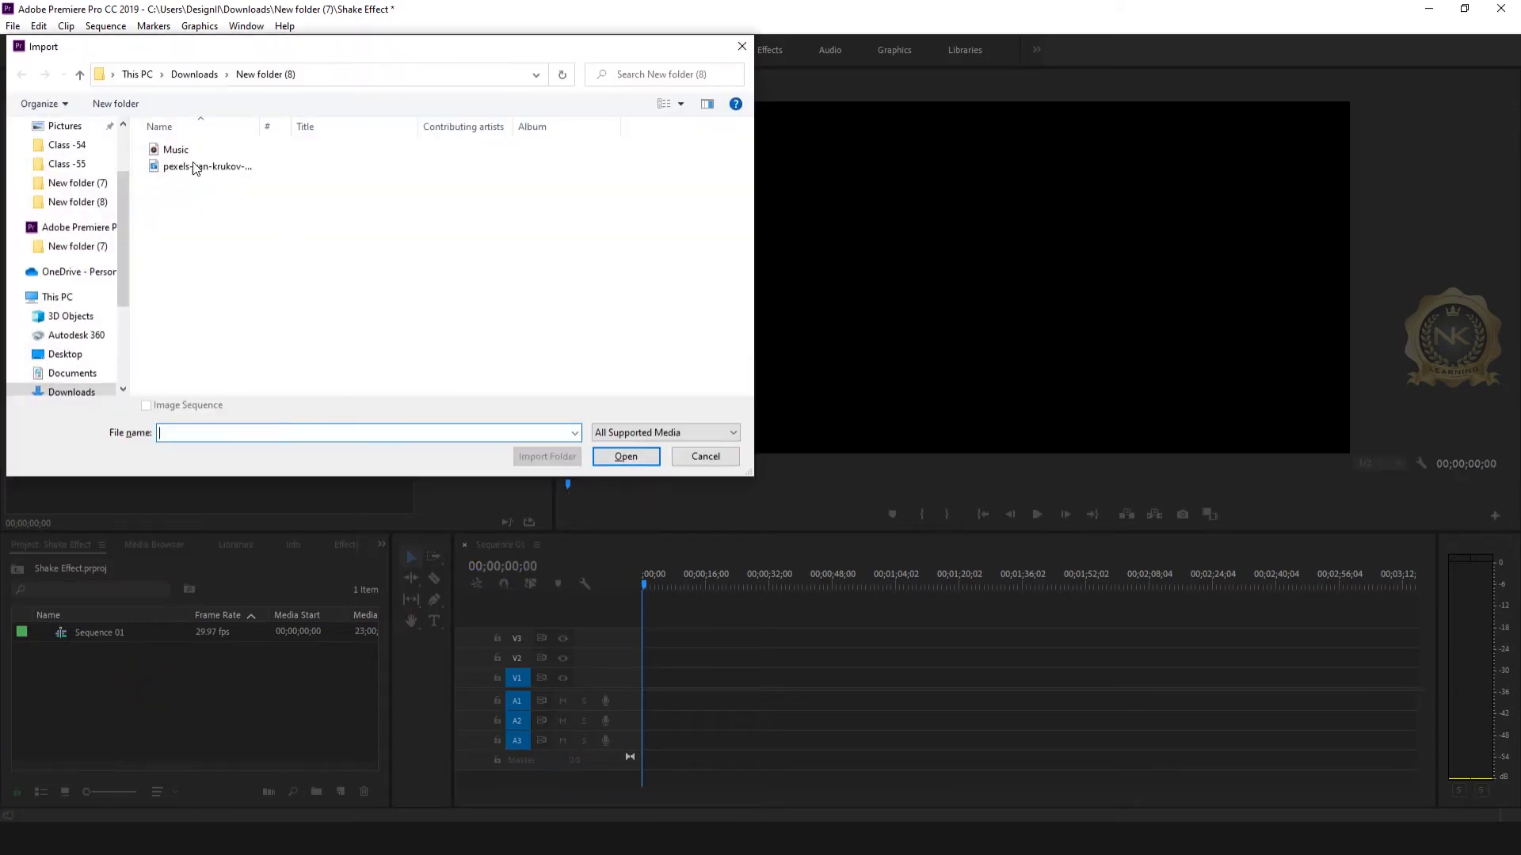
{"action": "left_click_drag", "start_coordinate": [216, 211], "coordinate": [160, 136]}
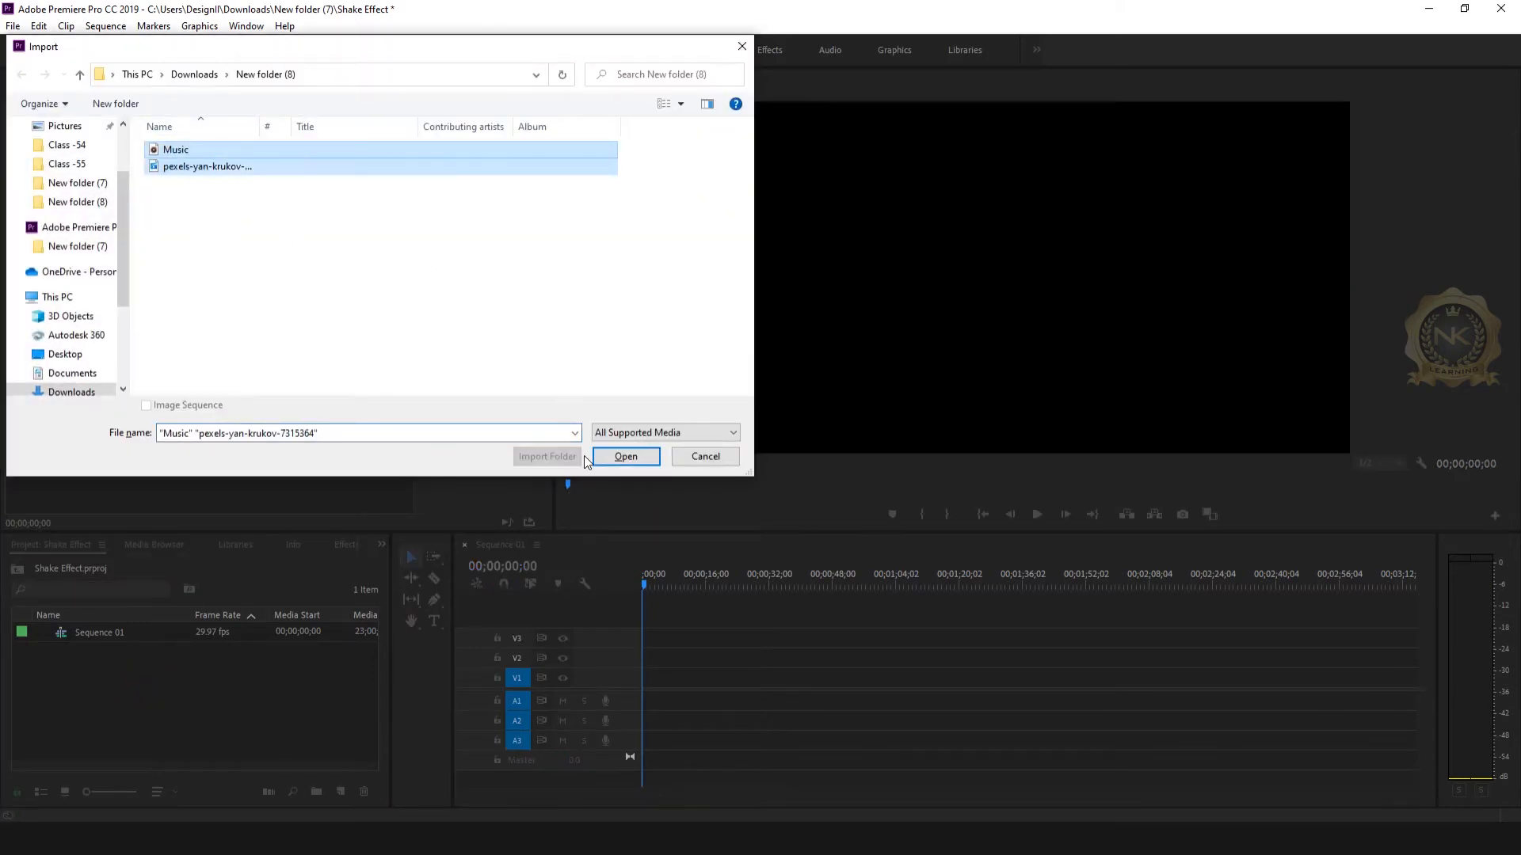
{"action": "left_click_drag", "start_coordinate": [144, 54], "coordinate": [234, 107]}
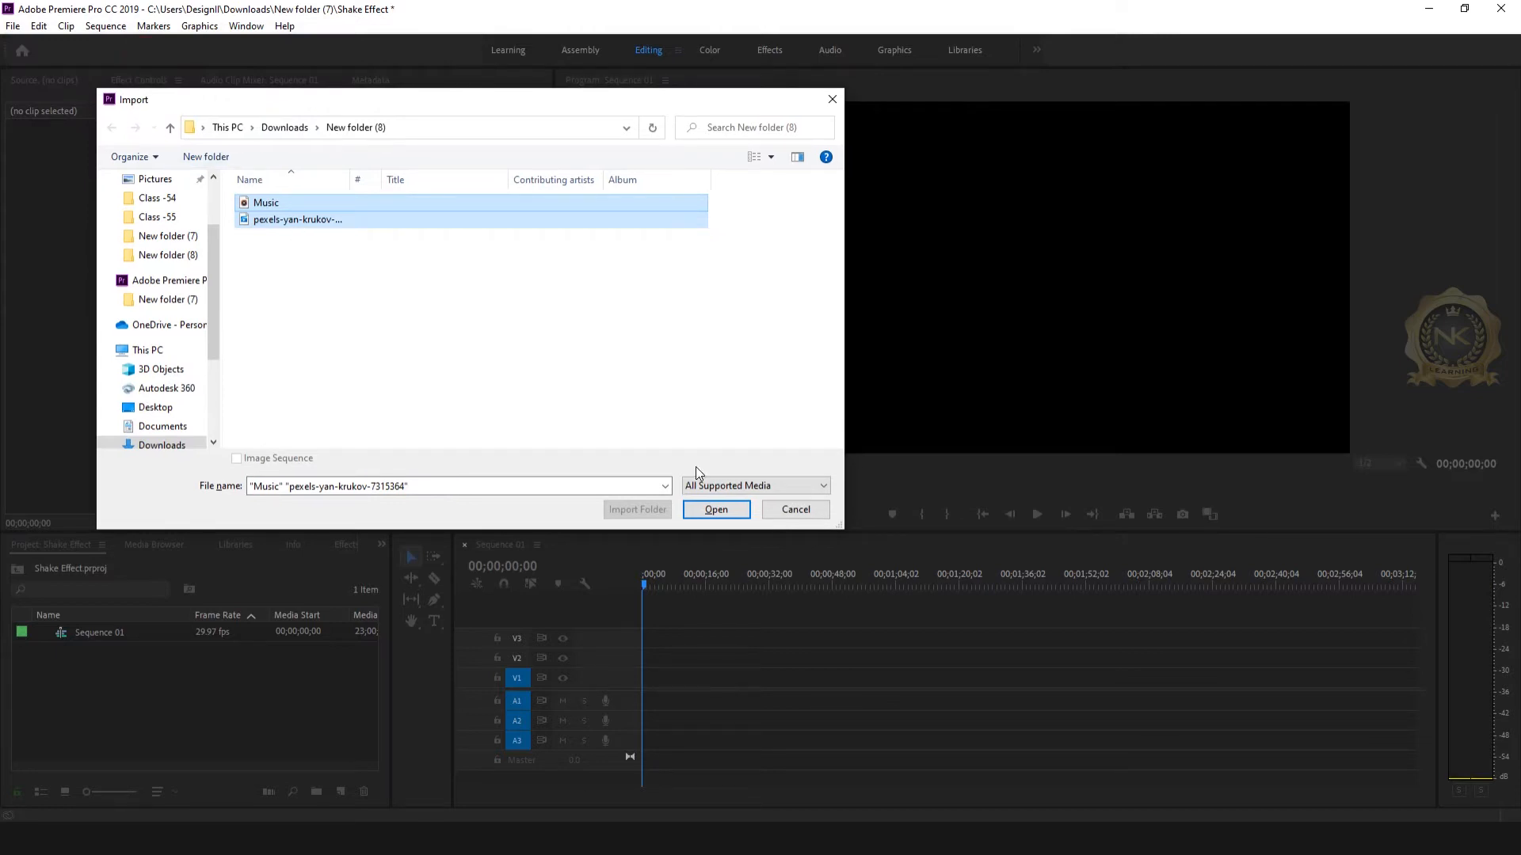
{"action": "left_click", "coordinate": [716, 510]}
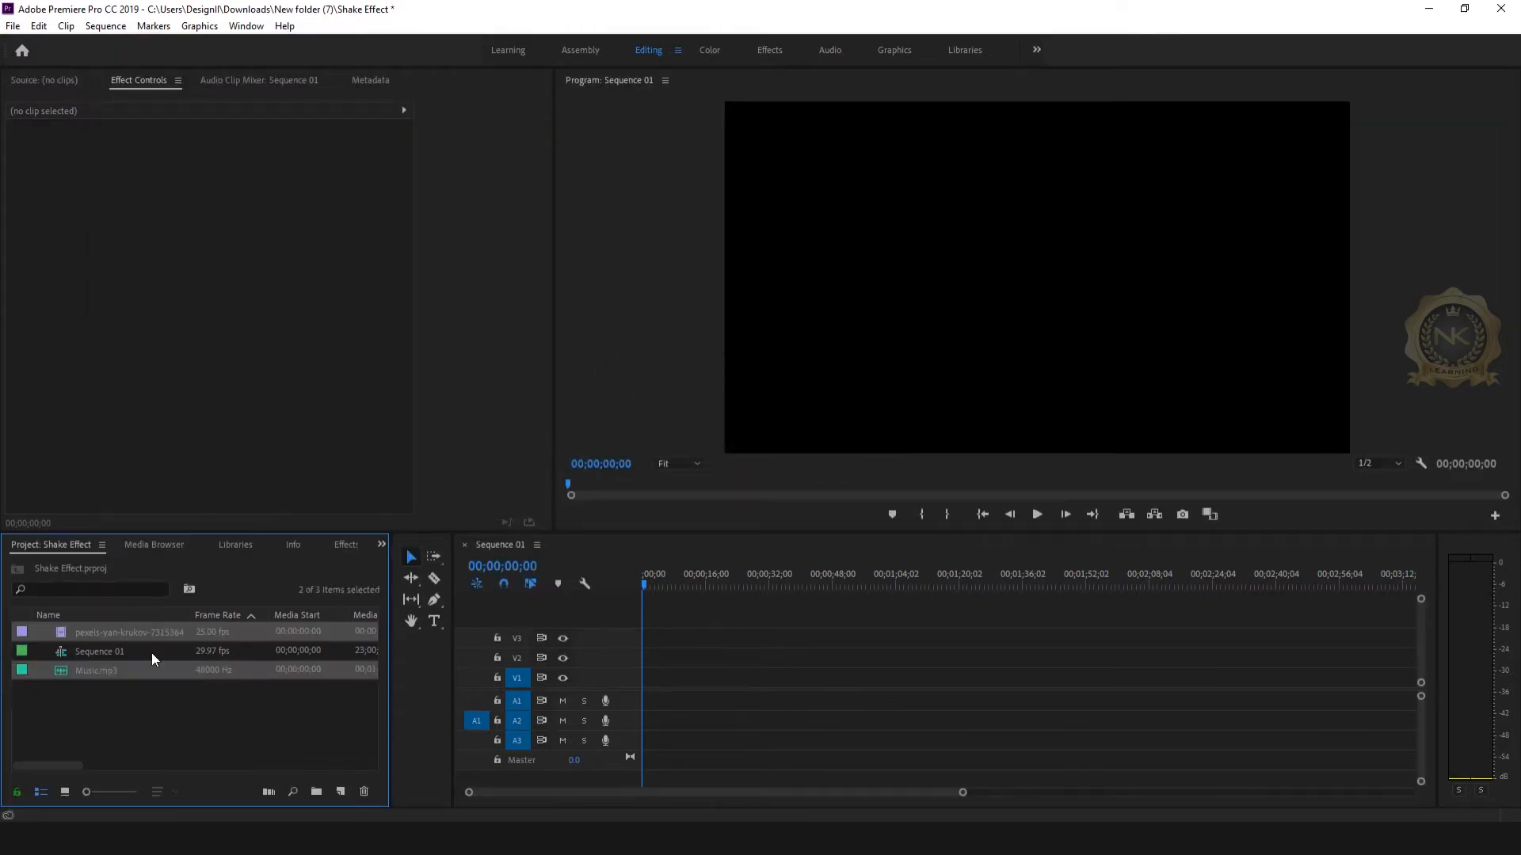
Place the pexels video at the start of V1 with the existing sequence settings kept, and Music.mp3 at the start of A1.
{"action": "left_click", "coordinate": [112, 633]}
{"action": "left_click_drag", "start_coordinate": [100, 637], "coordinate": [659, 696]}
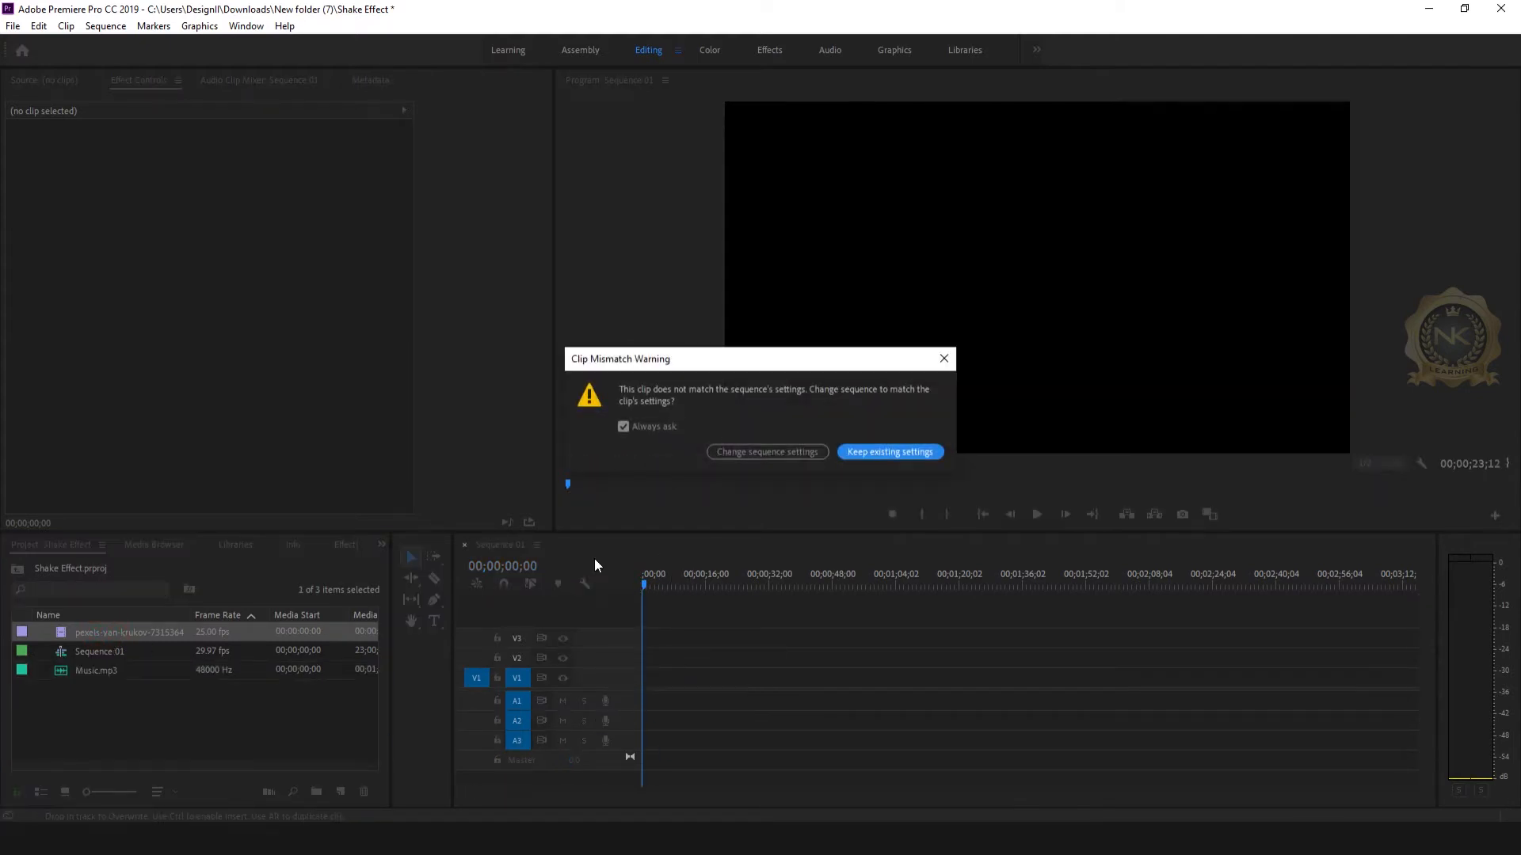
{"action": "left_click", "coordinate": [876, 453]}
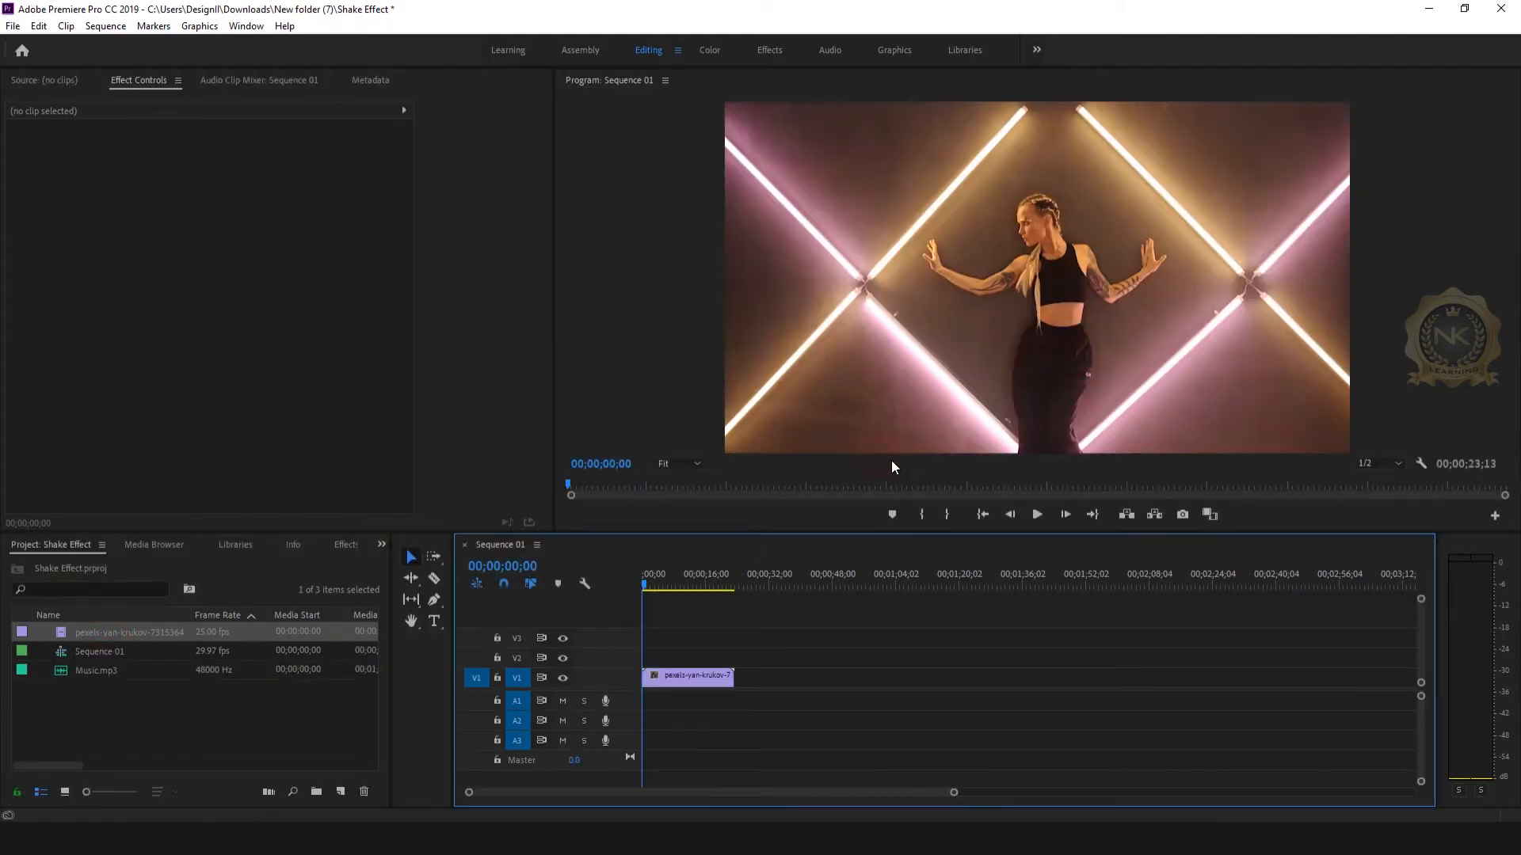
{"action": "left_click", "coordinate": [95, 670]}
{"action": "left_click_drag", "start_coordinate": [328, 714], "coordinate": [643, 701]}
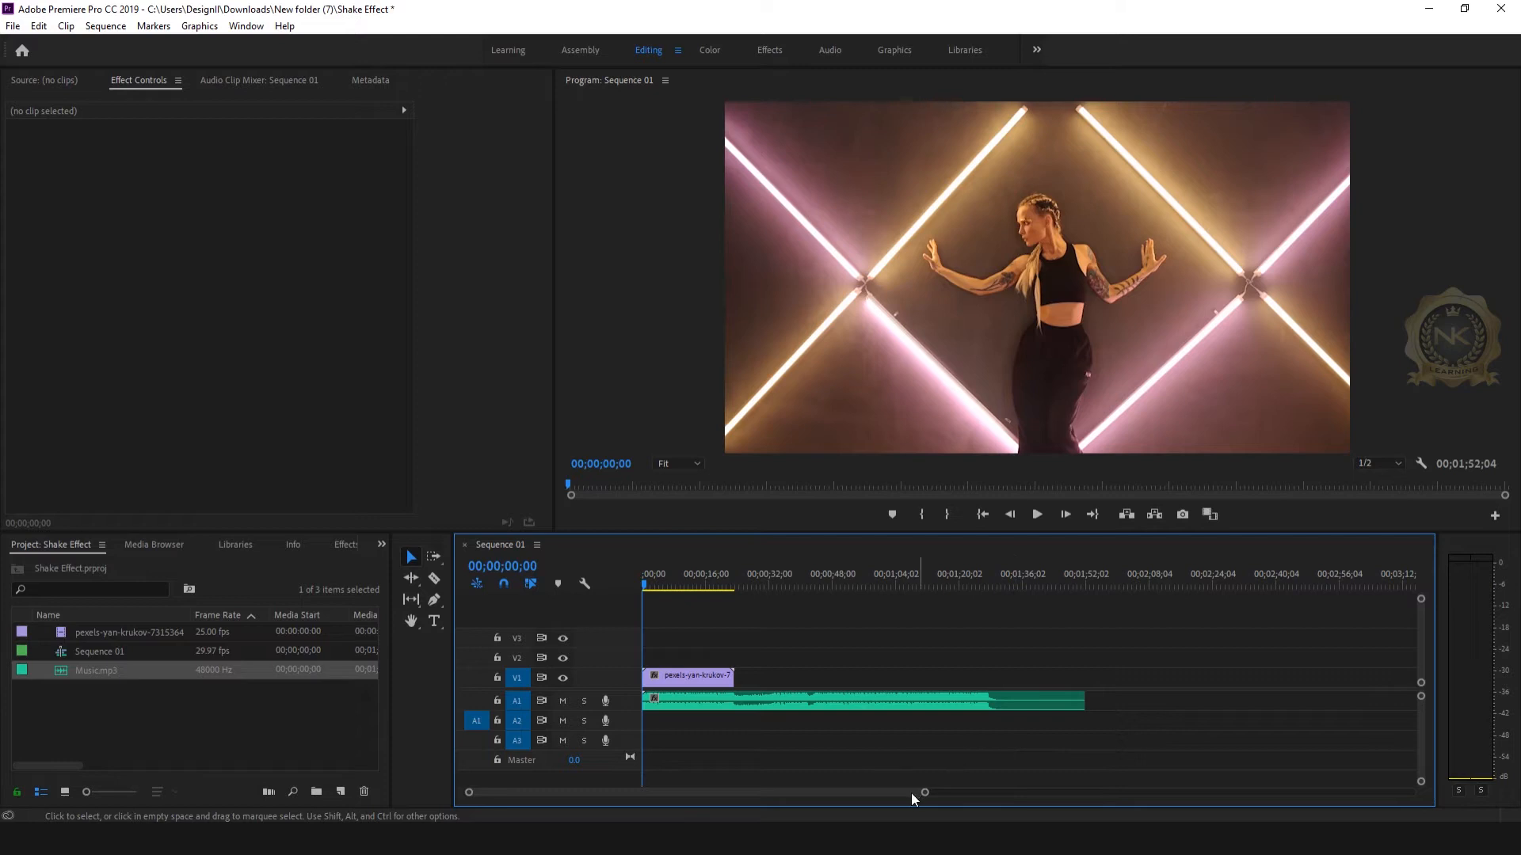
Play the opening seconds of the sequence and return the playhead to the start.
{"action": "left_click_drag", "start_coordinate": [924, 792], "coordinate": [863, 773]}
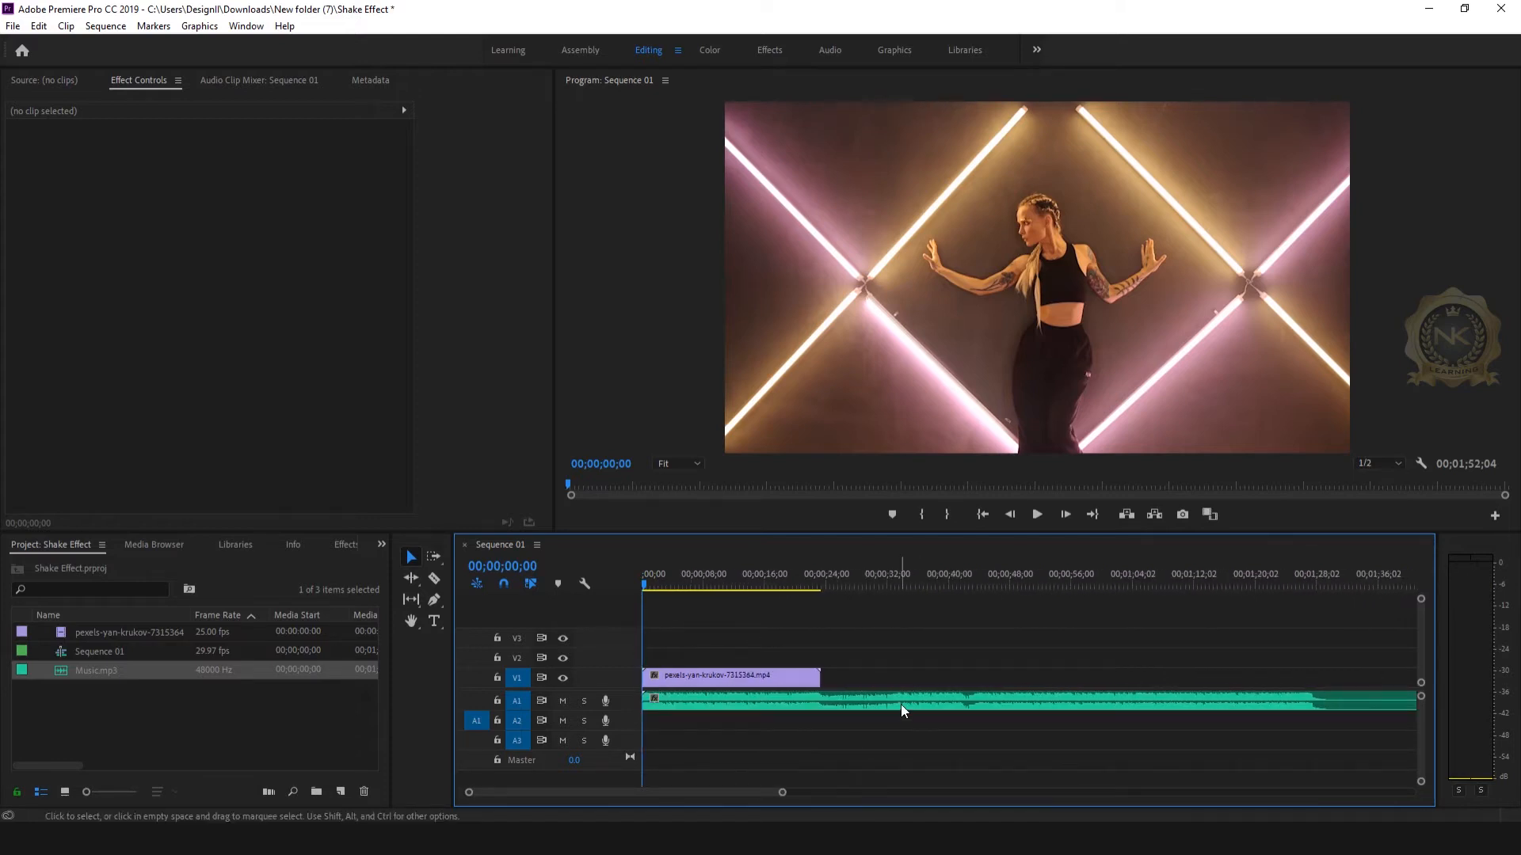
{"action": "key", "text": "space"}
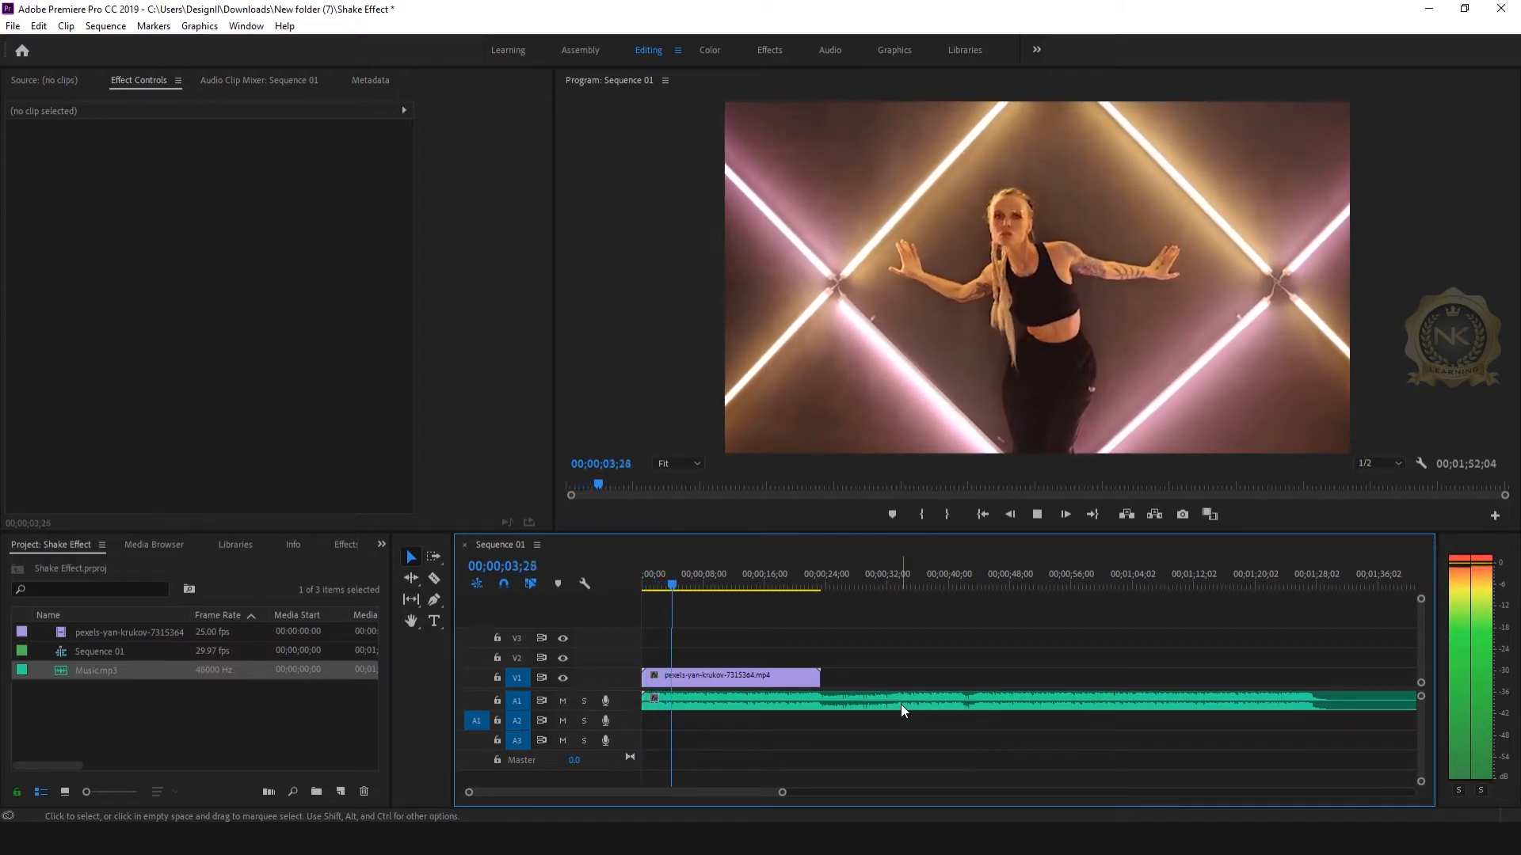
{"action": "key", "text": "space"}
{"action": "left_click_drag", "start_coordinate": [678, 584], "coordinate": [605, 593]}
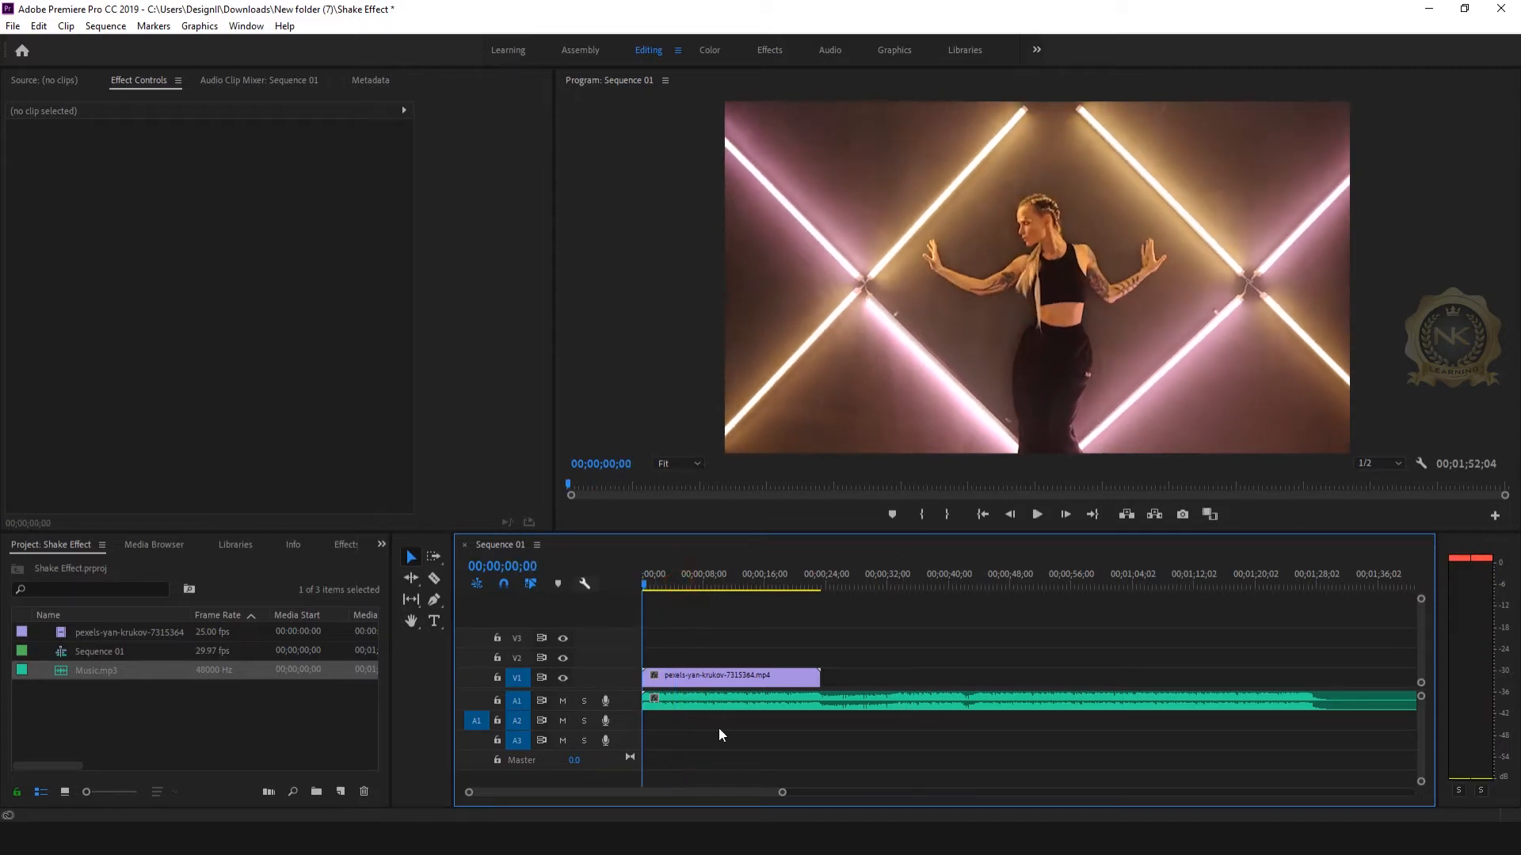
{"action": "left_click_drag", "start_coordinate": [782, 792], "coordinate": [725, 788]}
{"action": "left_click", "coordinate": [679, 677]}
{"action": "left_click", "coordinate": [686, 700]}
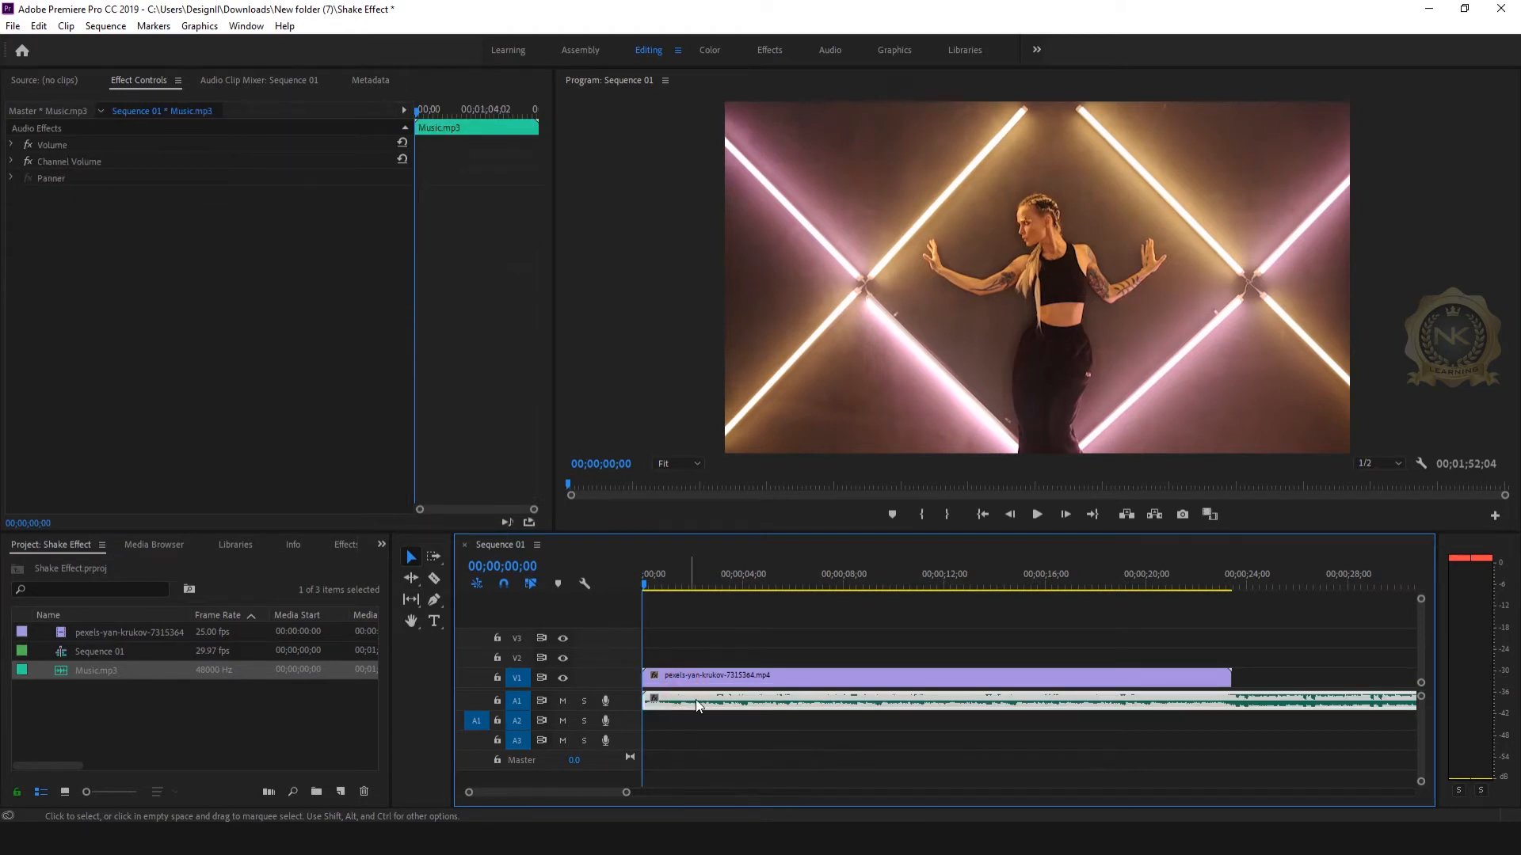
Create an adjustment layer in the project with the 1440 × 1080, 29.97 fps video settings.
{"action": "left_click", "coordinate": [132, 697]}
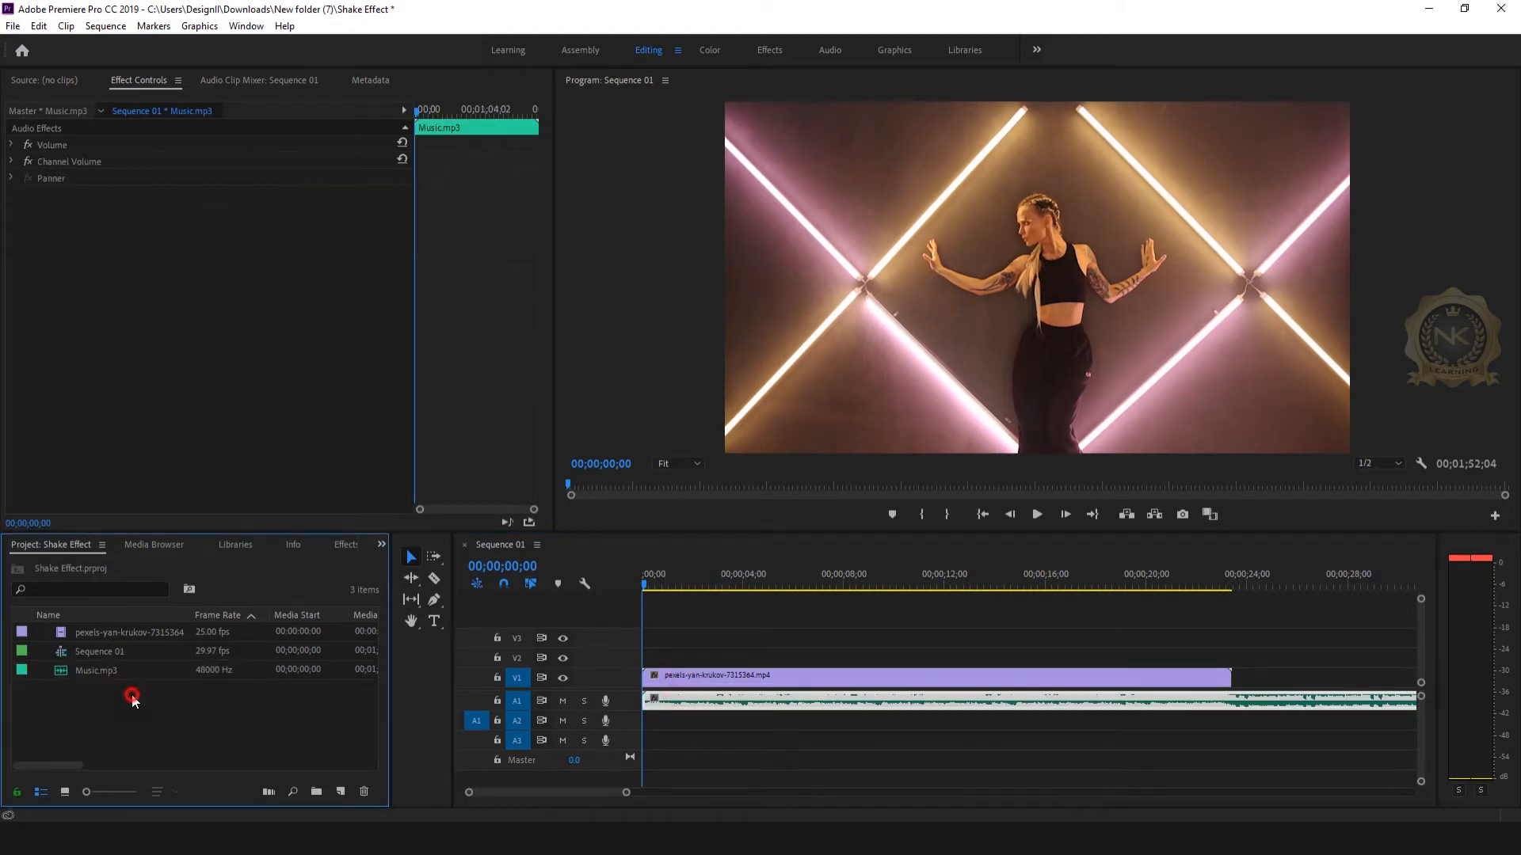
{"action": "right_click", "coordinate": [132, 695]}
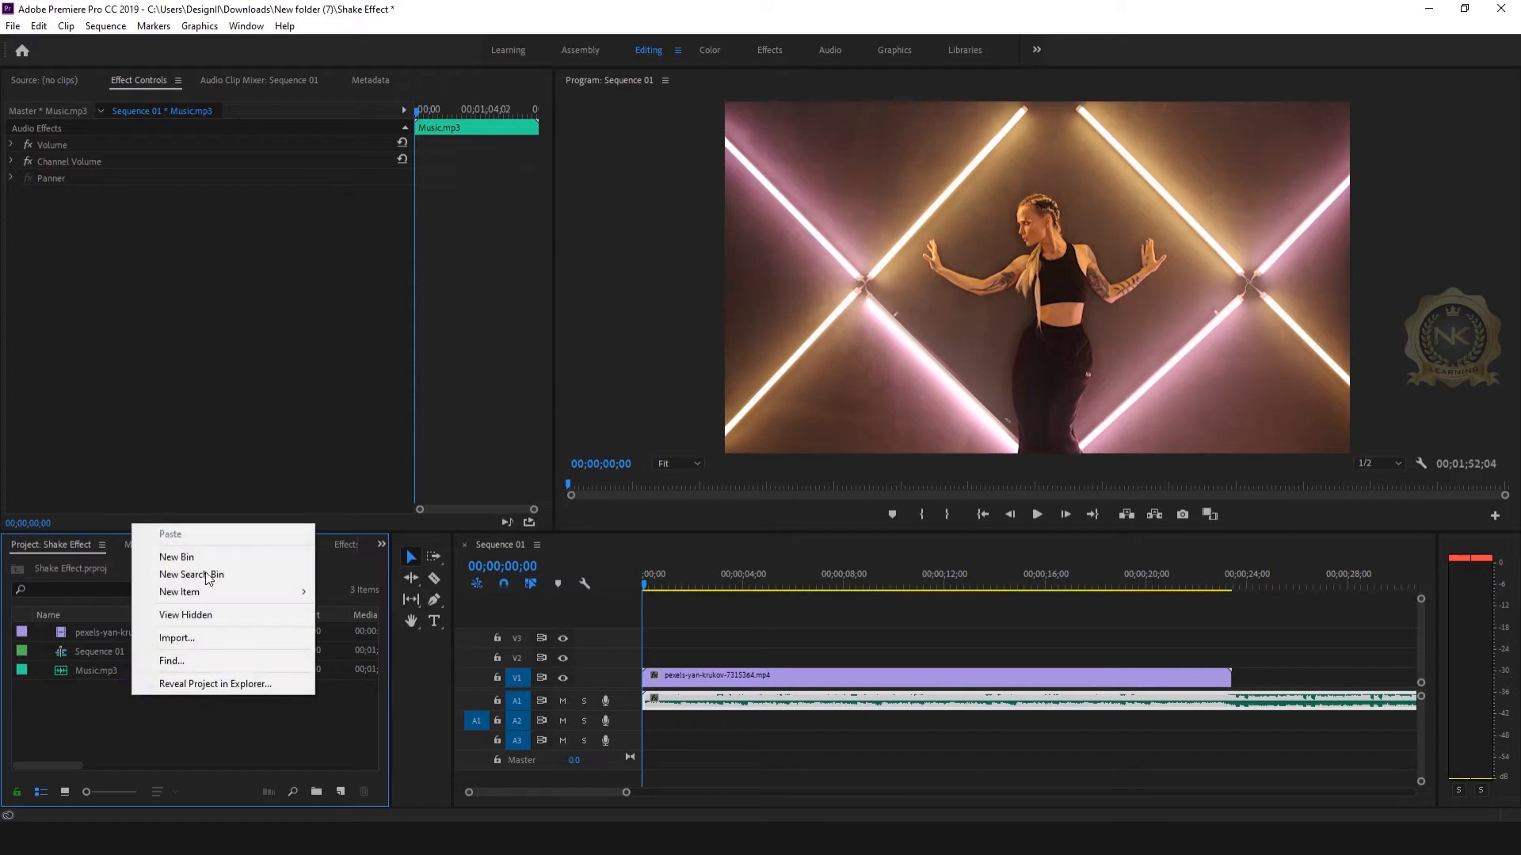
{"action": "mouse_move", "coordinate": [260, 592]}
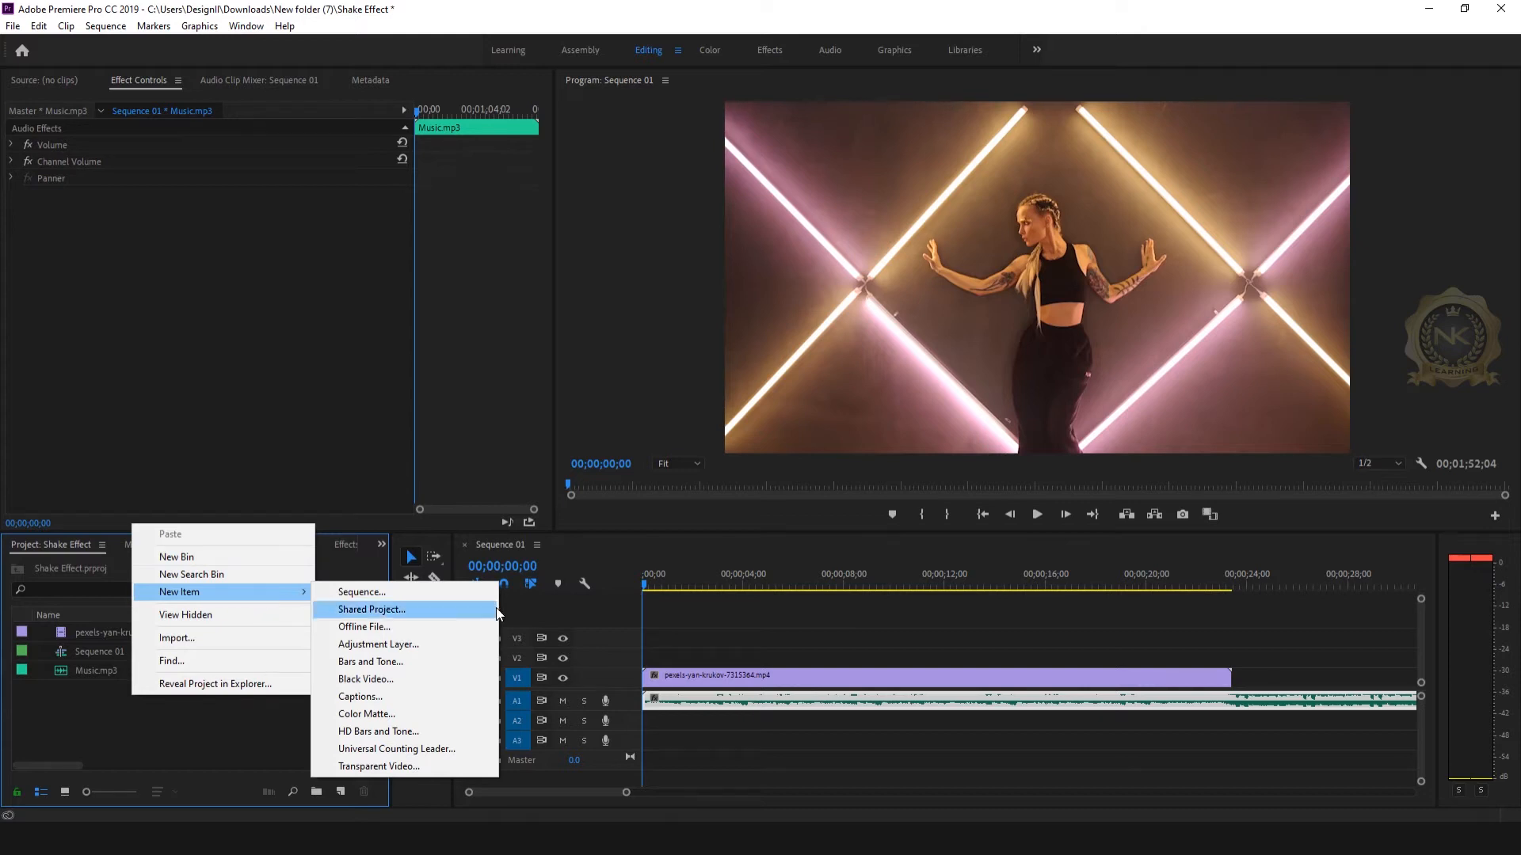
{"action": "left_click", "coordinate": [388, 644]}
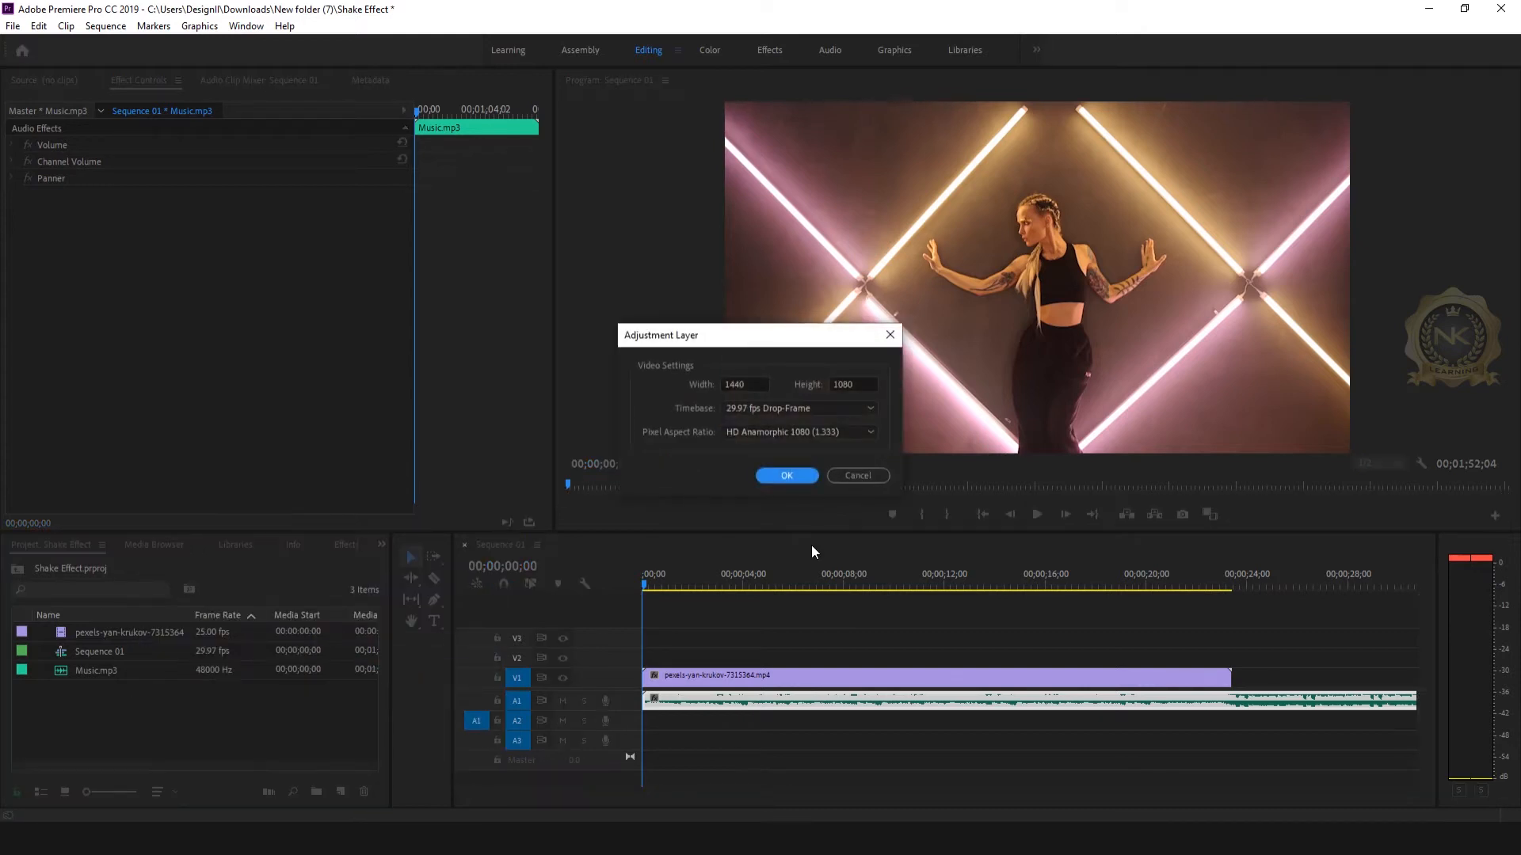
{"action": "left_click", "coordinate": [791, 475]}
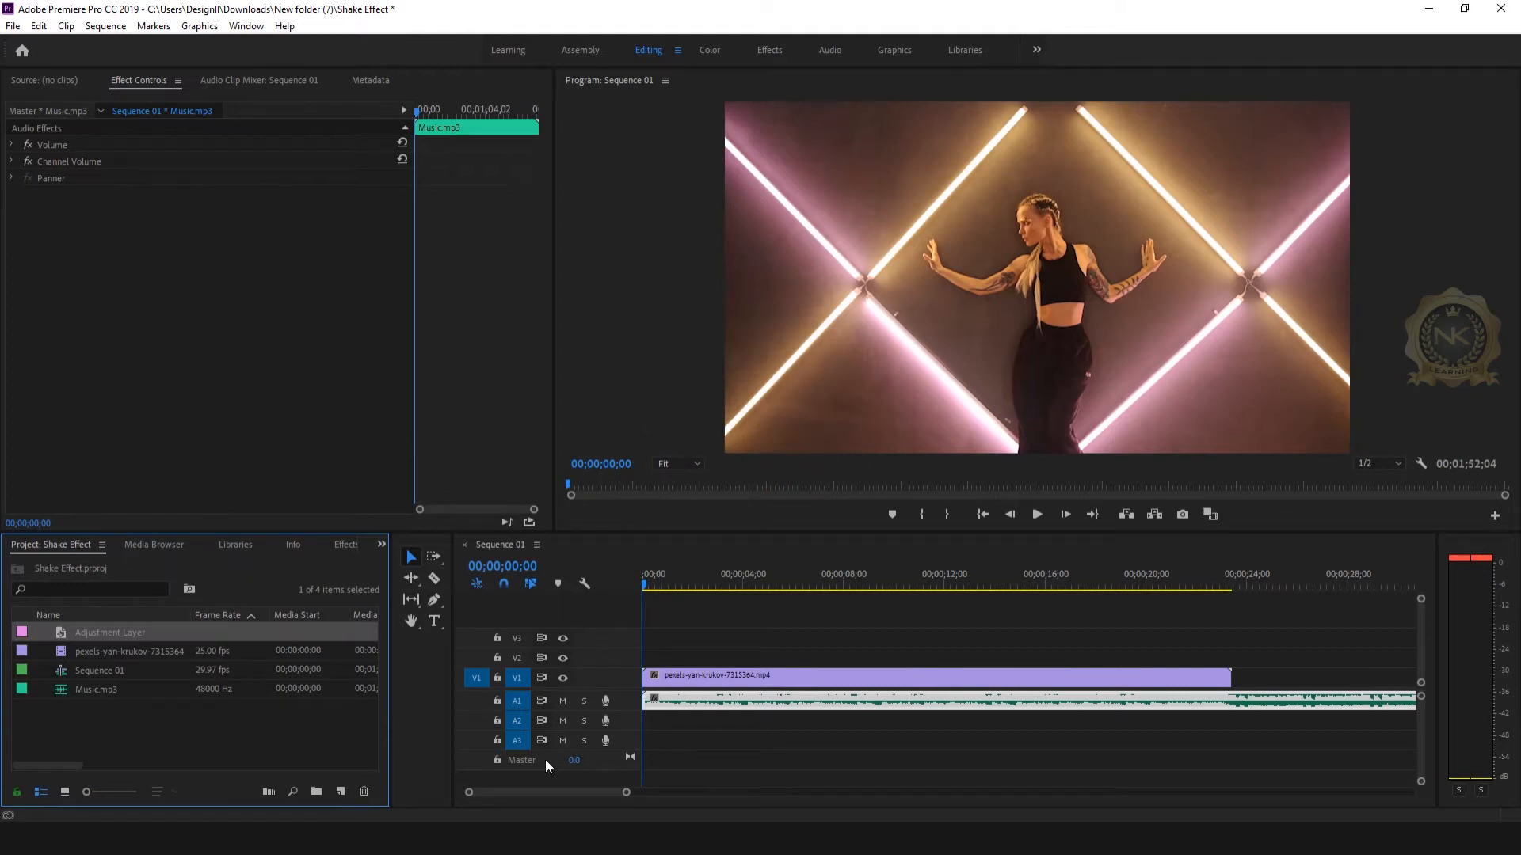
Place the adjustment layer on V2 above the video clip, starting at the beginning of the sequence.
{"action": "left_click", "coordinate": [103, 633]}
{"action": "left_click", "coordinate": [139, 740]}
{"action": "left_click", "coordinate": [114, 634]}
{"action": "left_click_drag", "start_coordinate": [94, 630], "coordinate": [648, 668]}
Find the Directional Blur effect and apply it to the adjustment layer on V2.
{"action": "left_click_drag", "start_coordinate": [624, 795], "coordinate": [509, 792]}
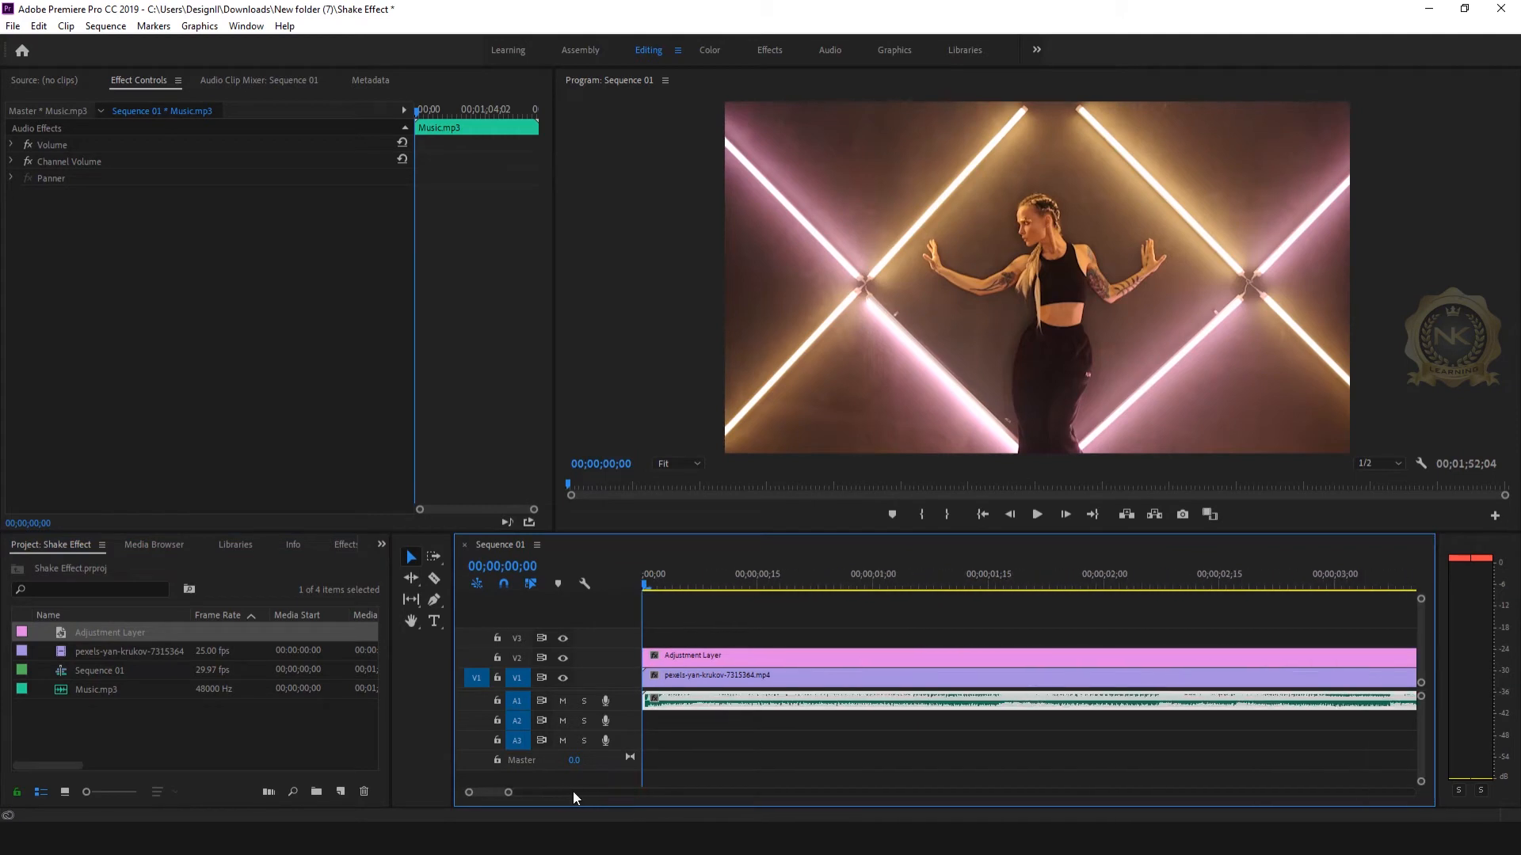
{"action": "left_click", "coordinate": [805, 659]}
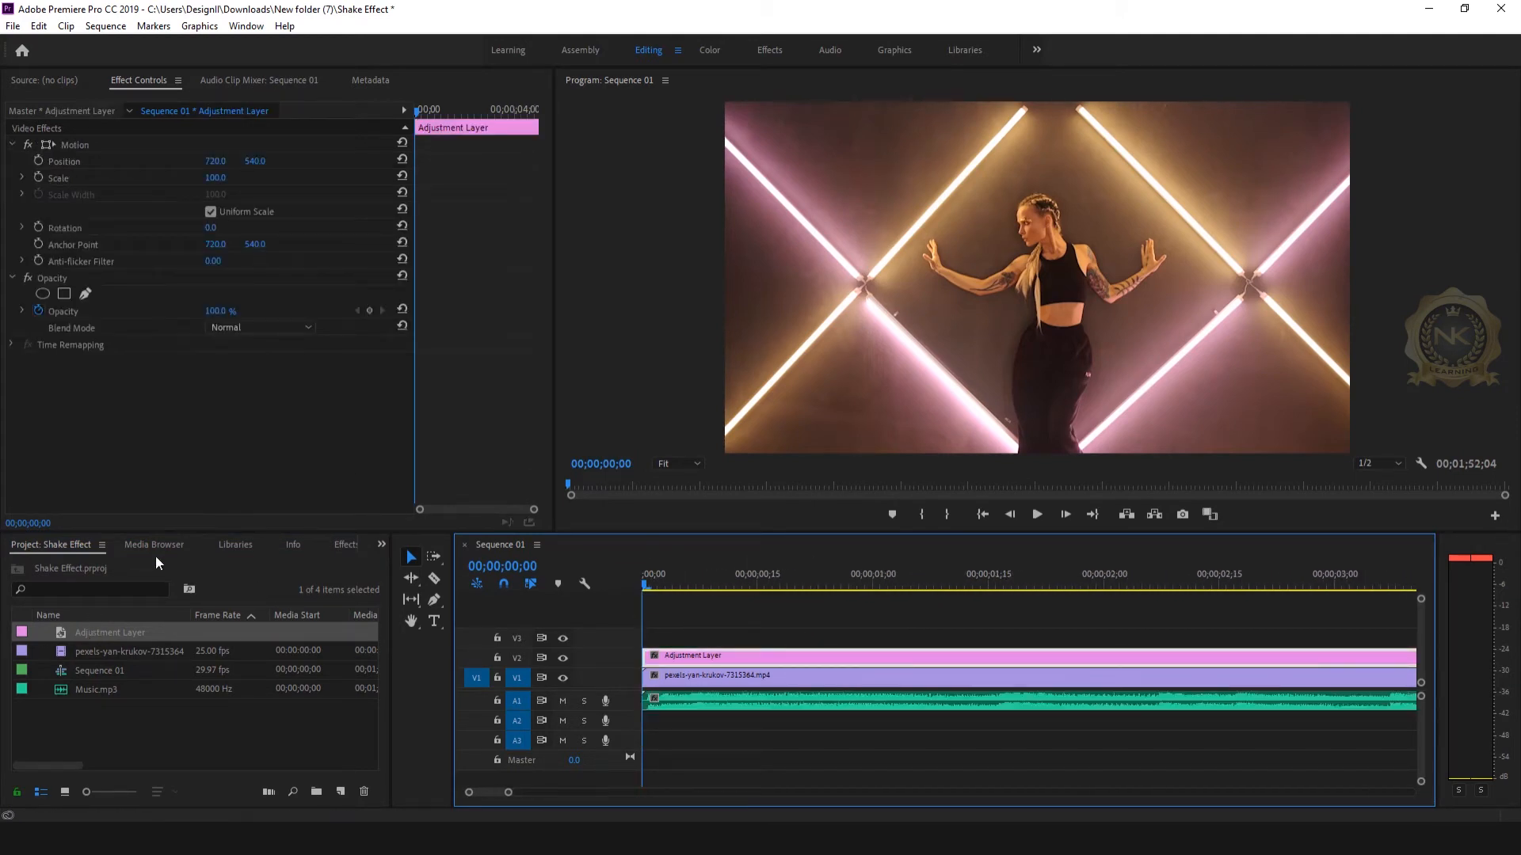
{"action": "left_click", "coordinate": [346, 545]}
{"action": "left_click", "coordinate": [65, 566]}
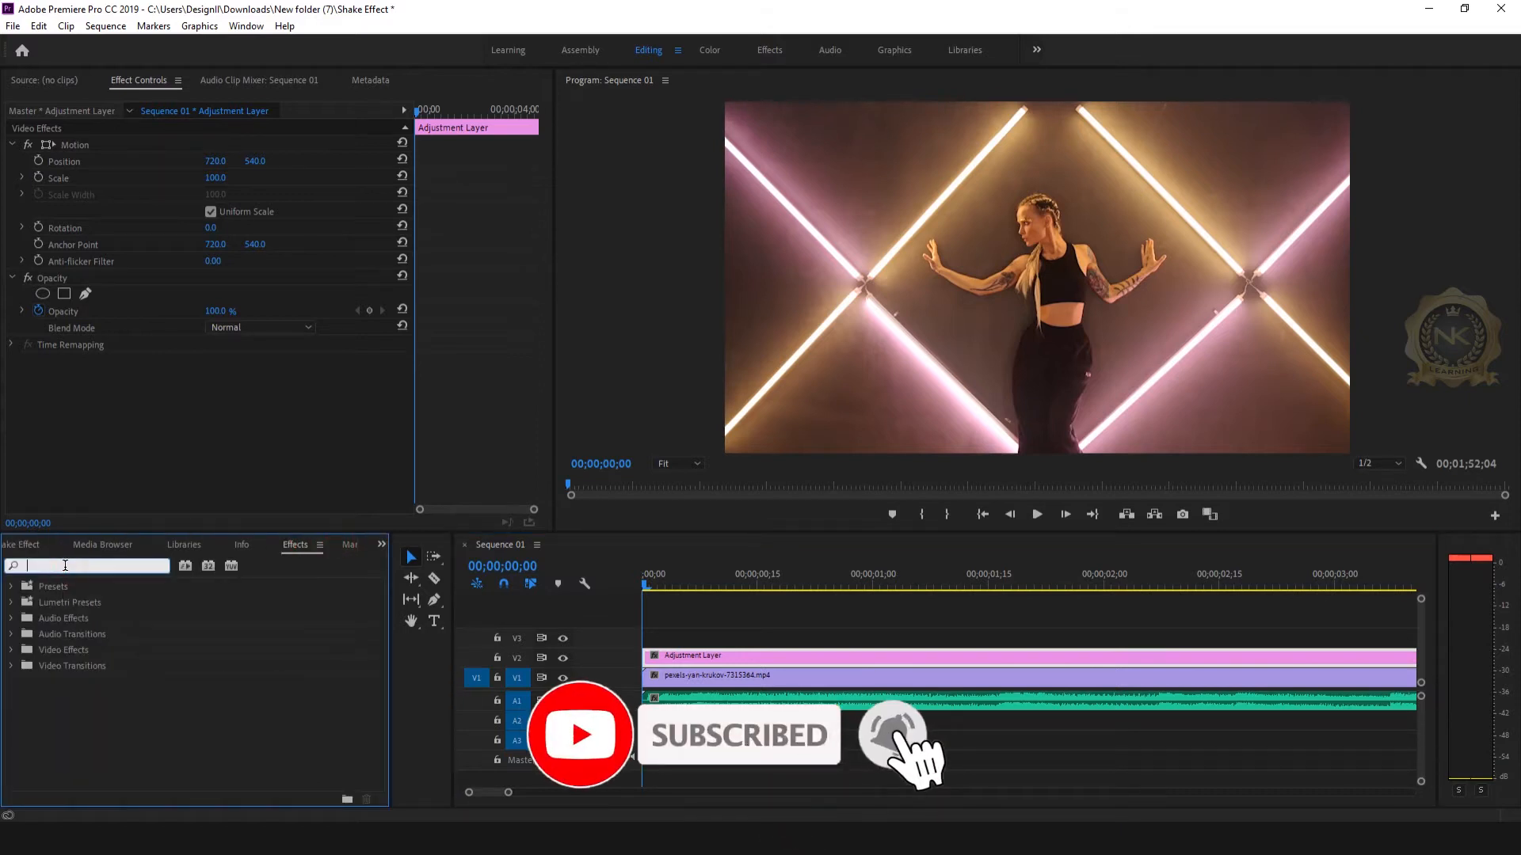
{"action": "type", "text": "dire"}
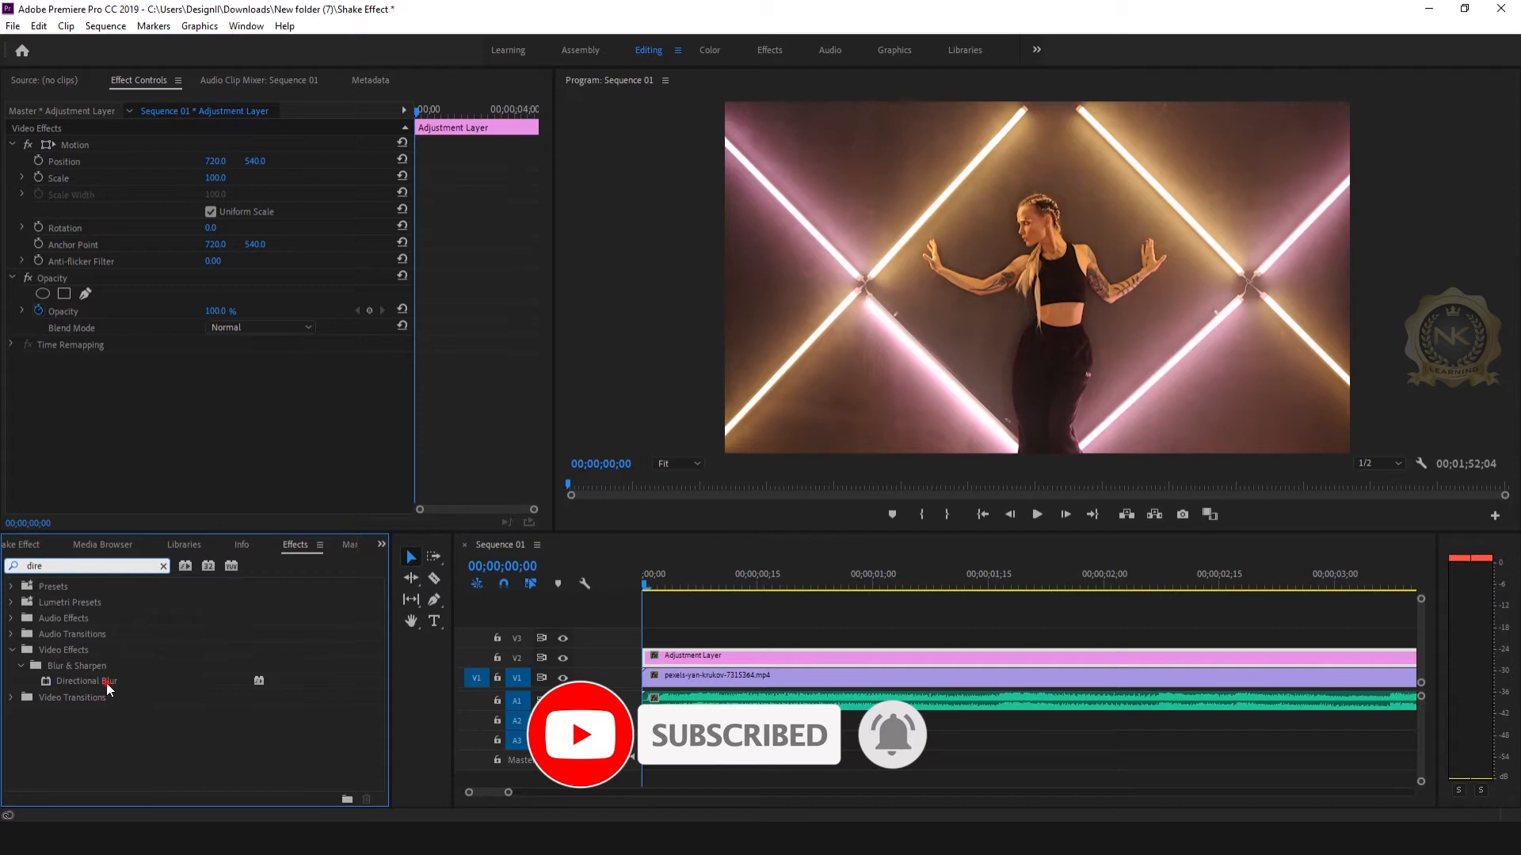
{"action": "left_click", "coordinate": [84, 682]}
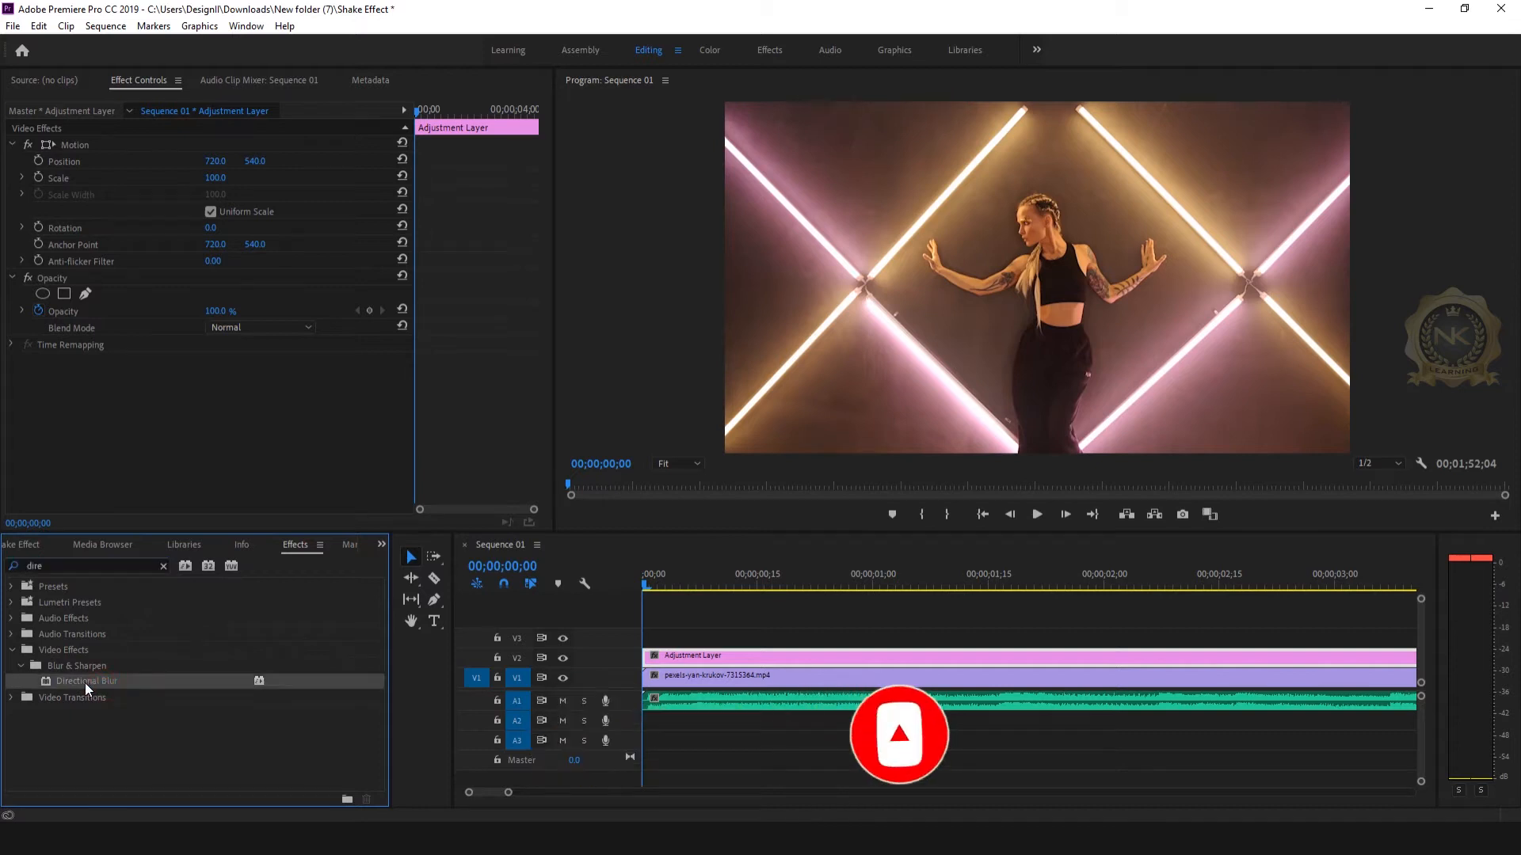
{"action": "left_click_drag", "start_coordinate": [73, 678], "coordinate": [737, 662]}
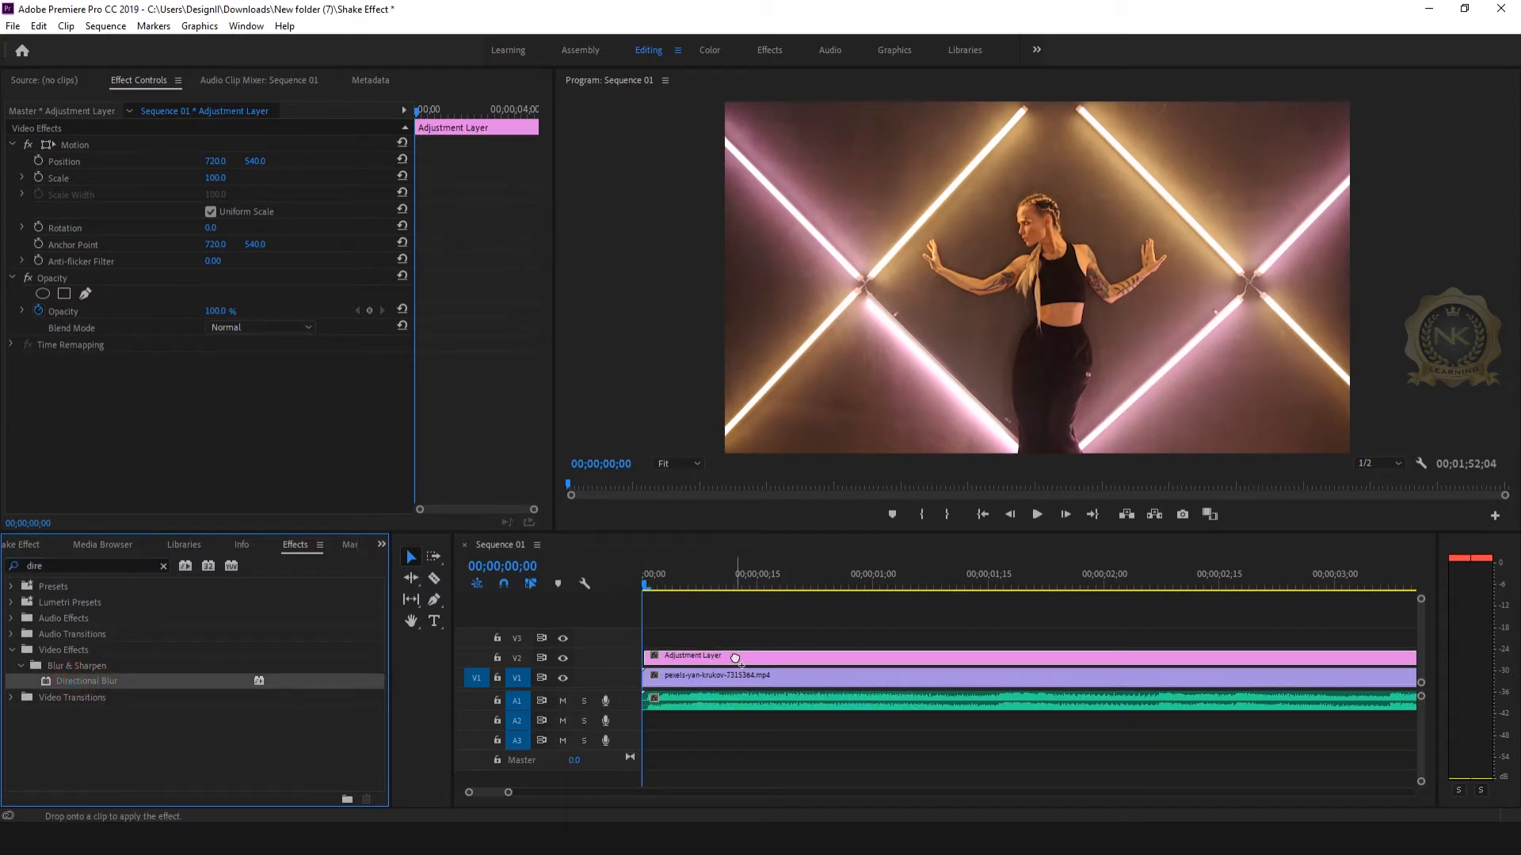
{"action": "left_click_drag", "start_coordinate": [737, 662], "coordinate": [737, 662]}
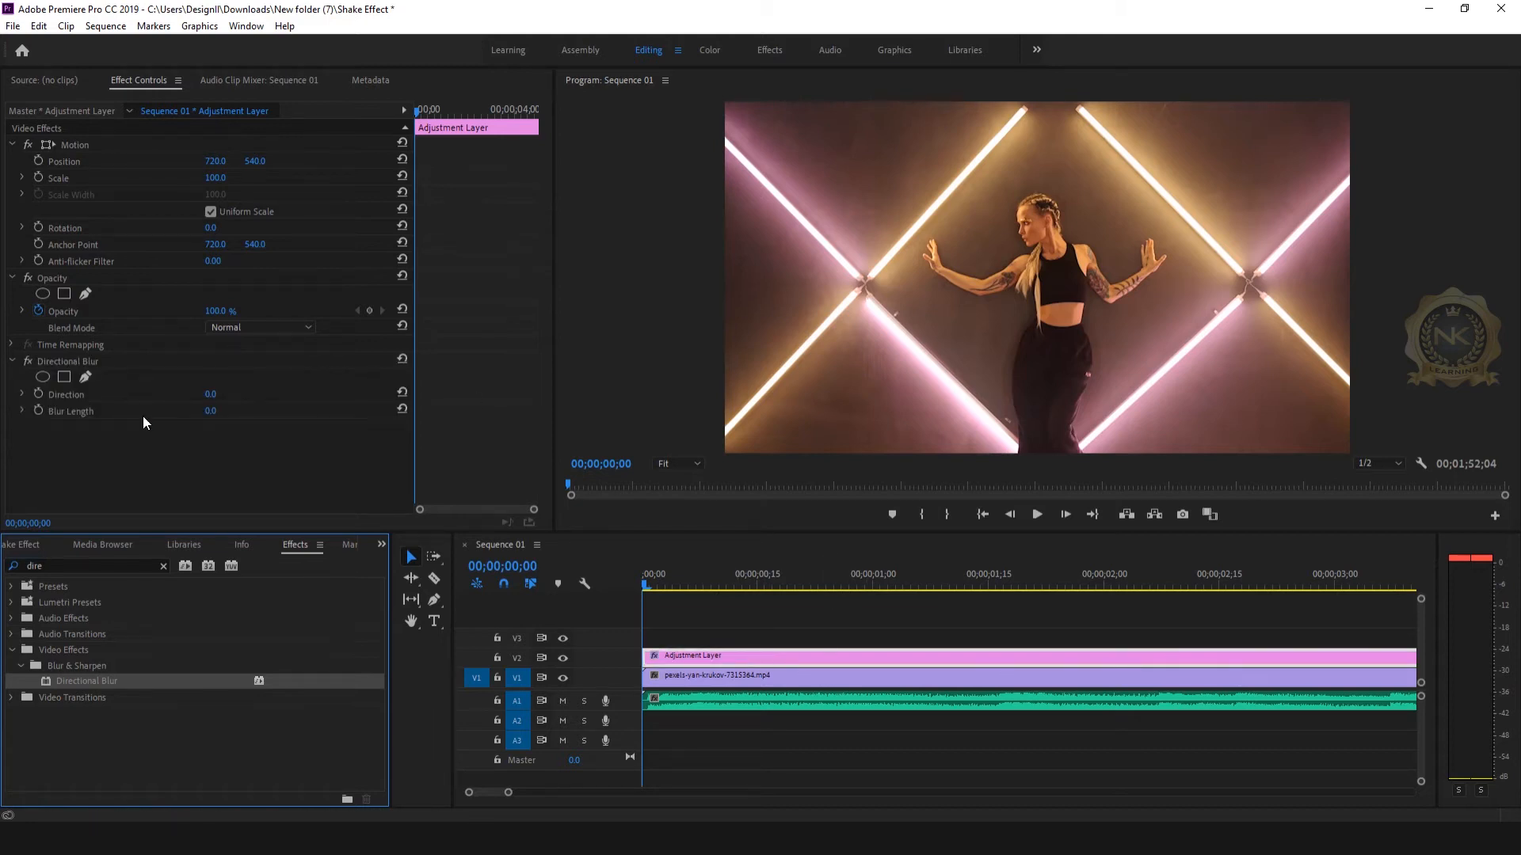
Set the adjustment layer's Directional Blur Blur Length to 30.
{"action": "left_click", "coordinate": [134, 79]}
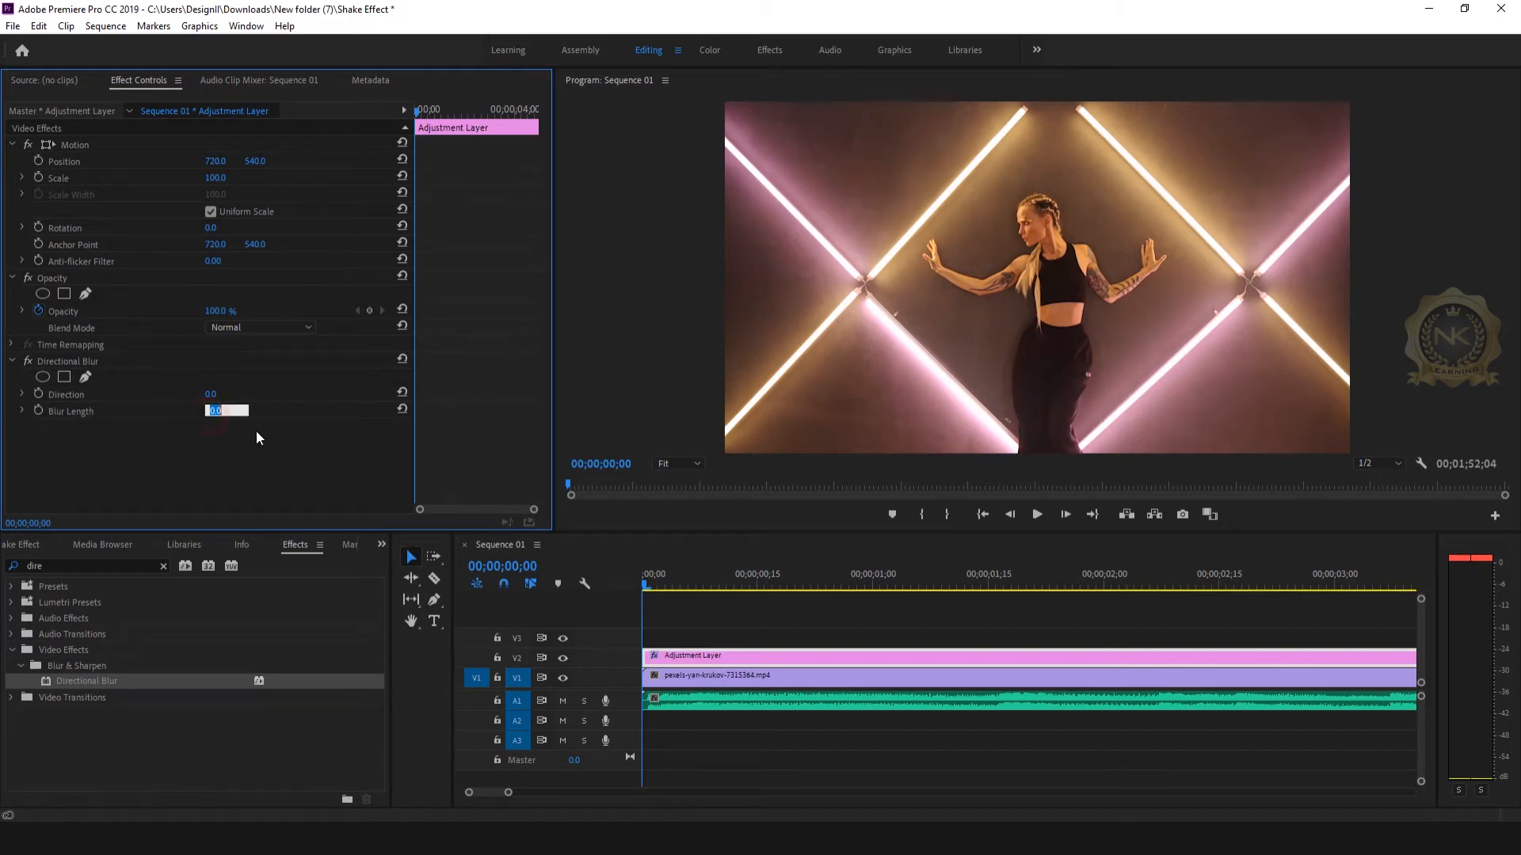
{"action": "type", "text": "30"}
{"action": "key", "text": "Return"}
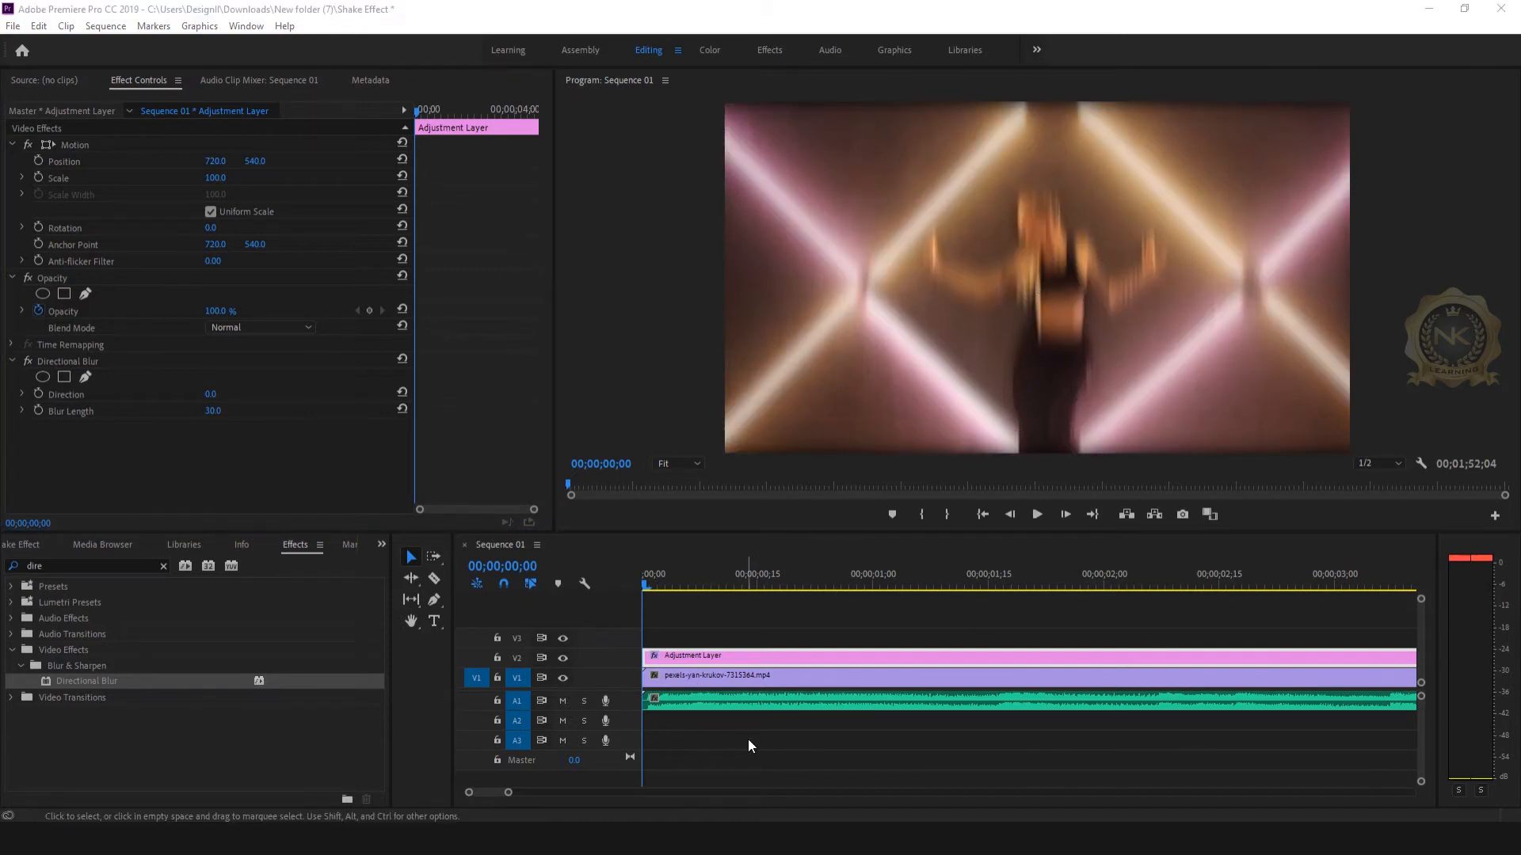
Play the sequence to find the first music beat and move the V2 adjustment layer to start at 00;00;01;16.
{"action": "left_click_drag", "start_coordinate": [509, 795], "coordinate": [493, 793]}
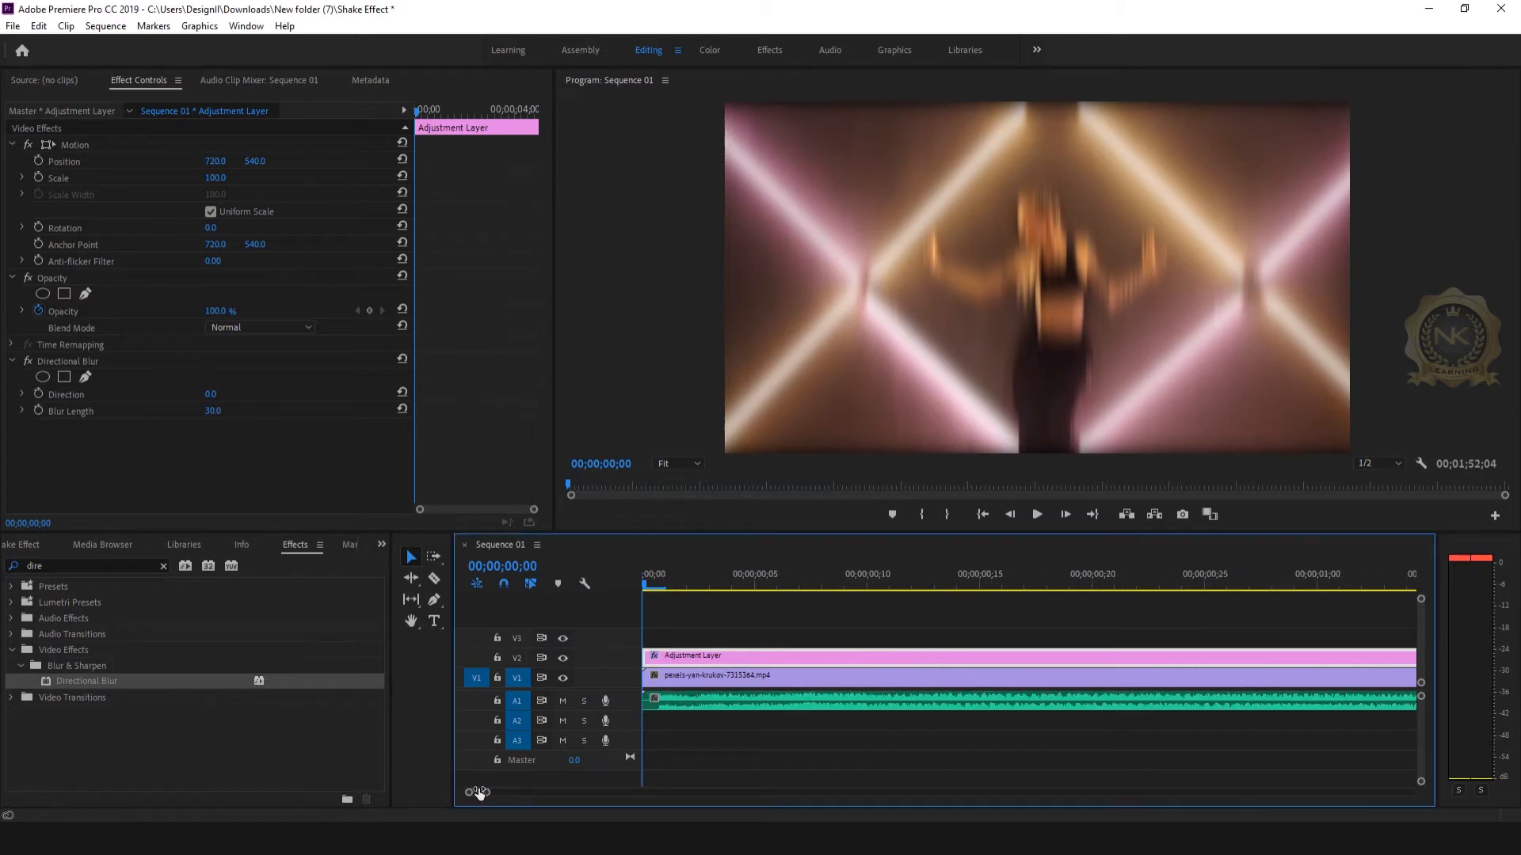
{"action": "left_click_drag", "start_coordinate": [686, 655], "coordinate": [708, 656]}
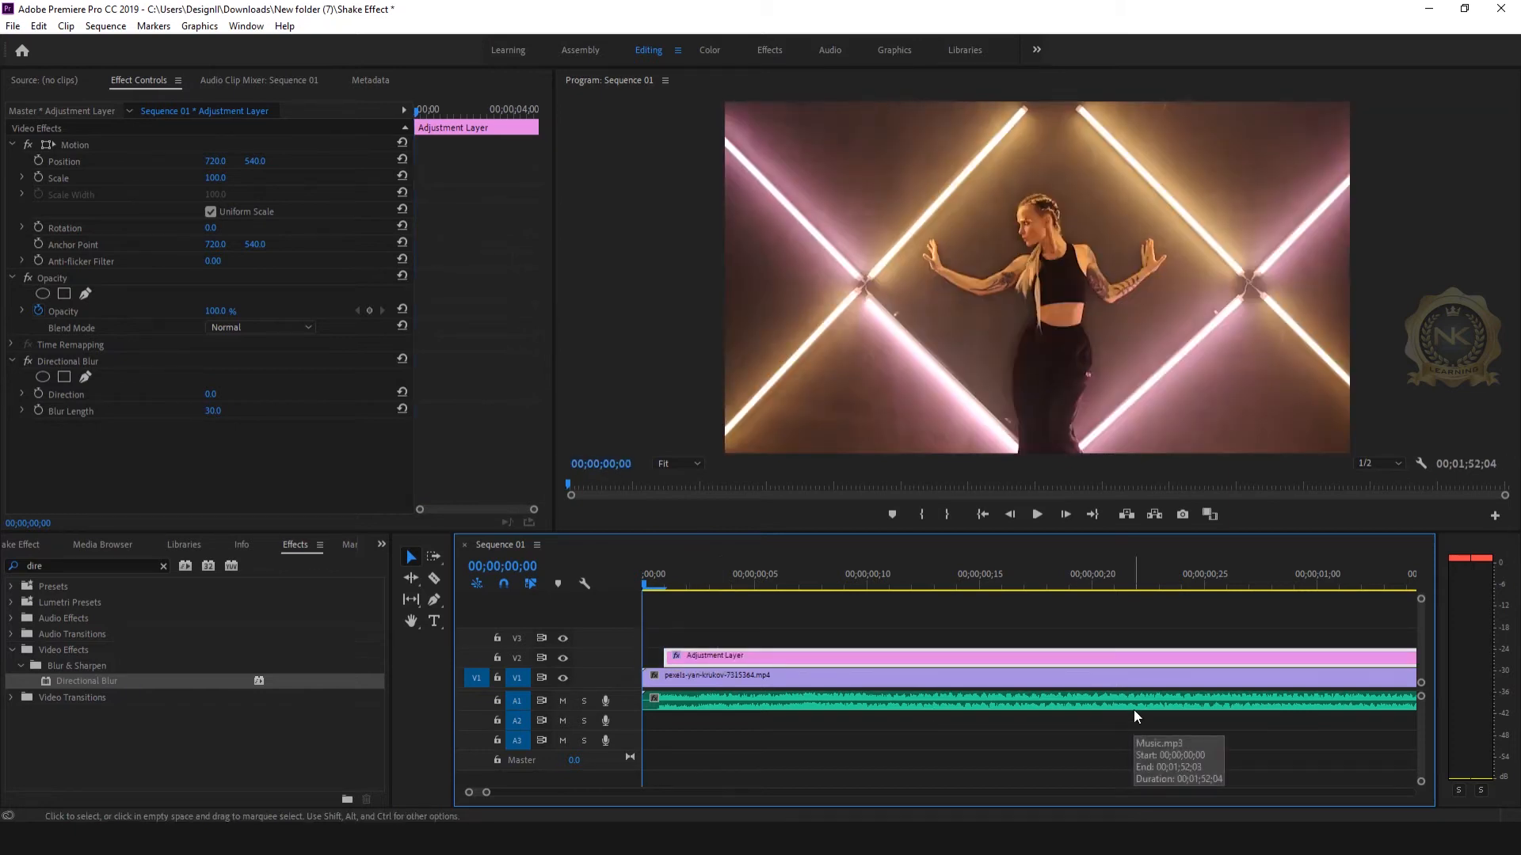
{"action": "key", "text": "space"}
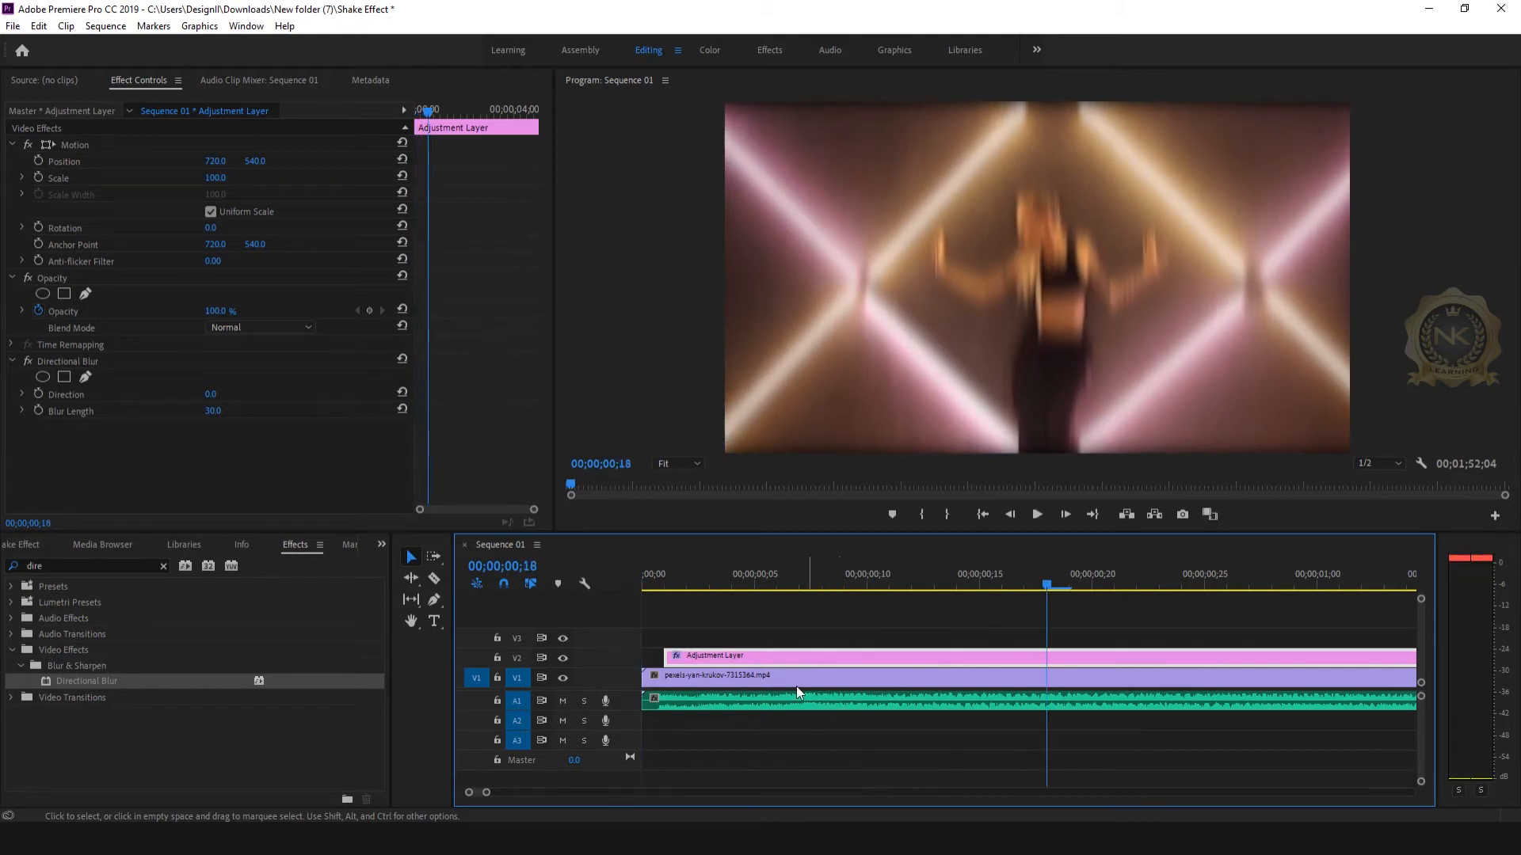
{"action": "left_click_drag", "start_coordinate": [486, 792], "coordinate": [594, 792]}
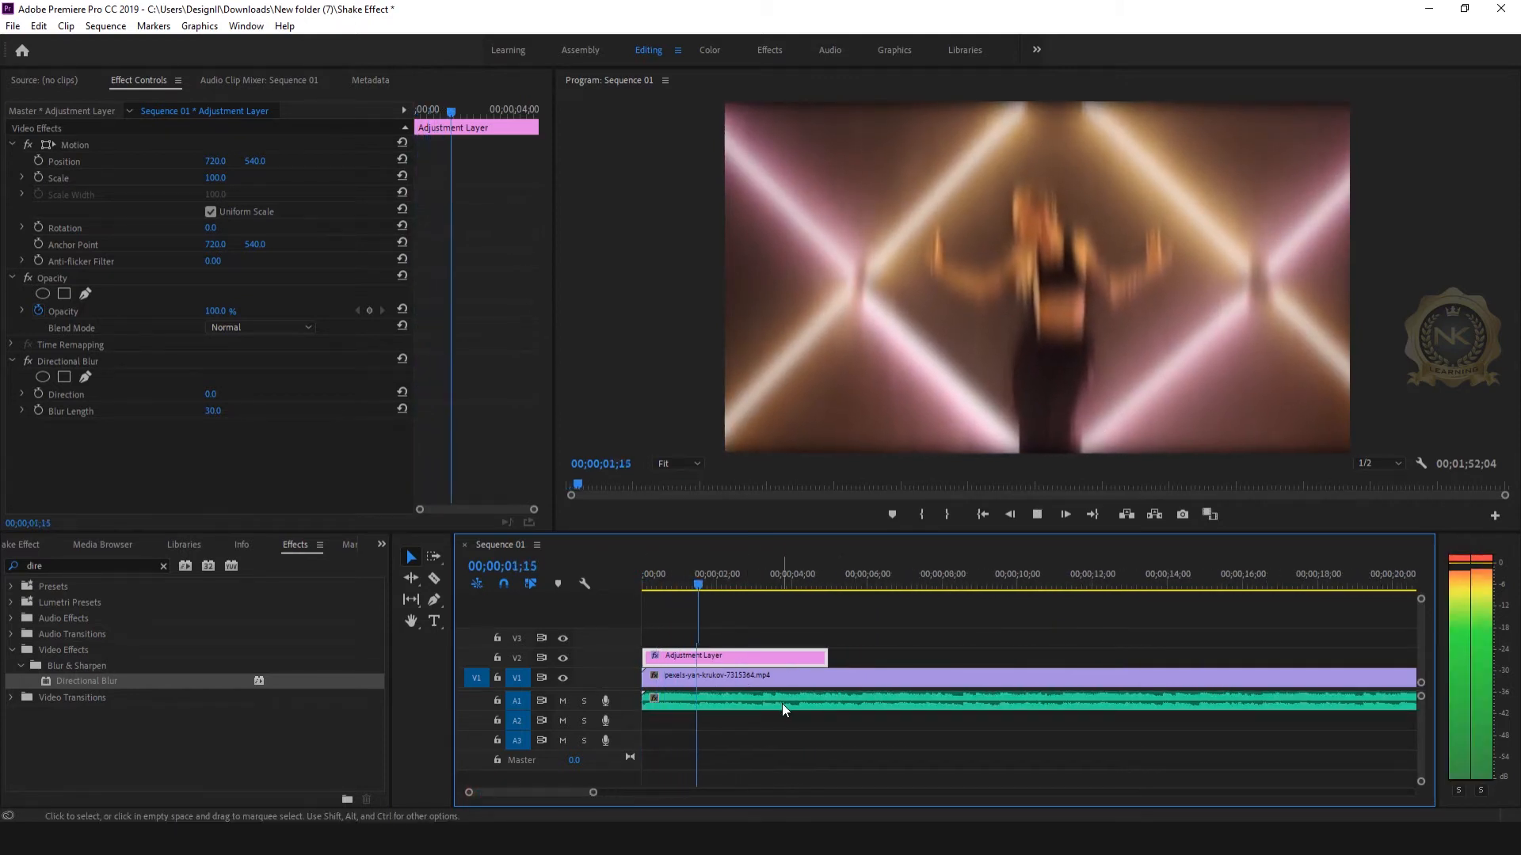
{"action": "left_click_drag", "start_coordinate": [691, 664], "coordinate": [732, 664]}
{"action": "left_click_drag", "start_coordinate": [591, 793], "coordinate": [513, 792]}
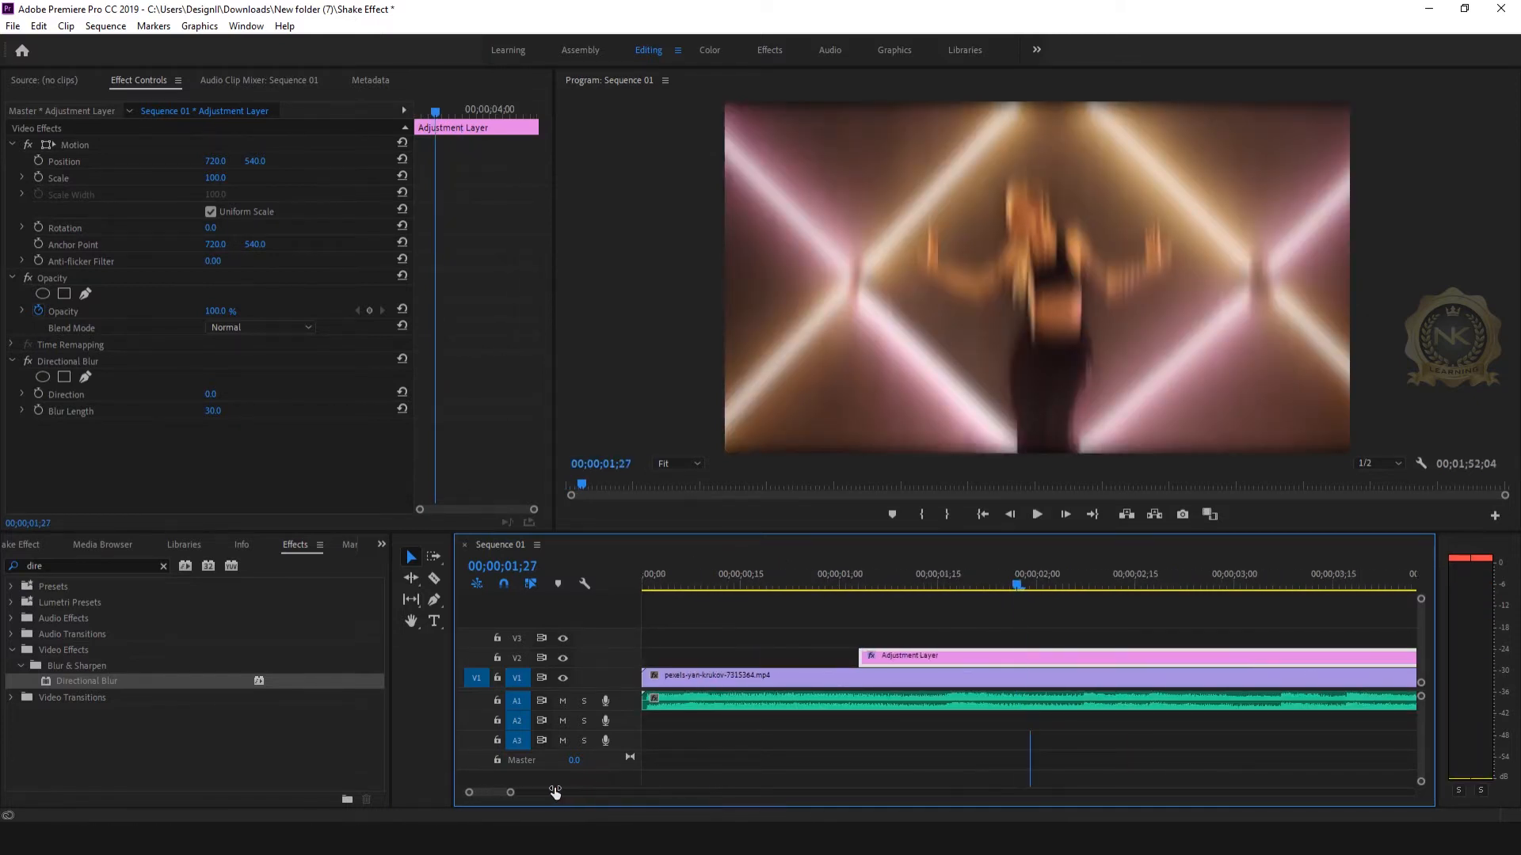
{"action": "left_click_drag", "start_coordinate": [979, 664], "coordinate": [1049, 666]}
{"action": "left_click_drag", "start_coordinate": [1020, 581], "coordinate": [949, 583]}
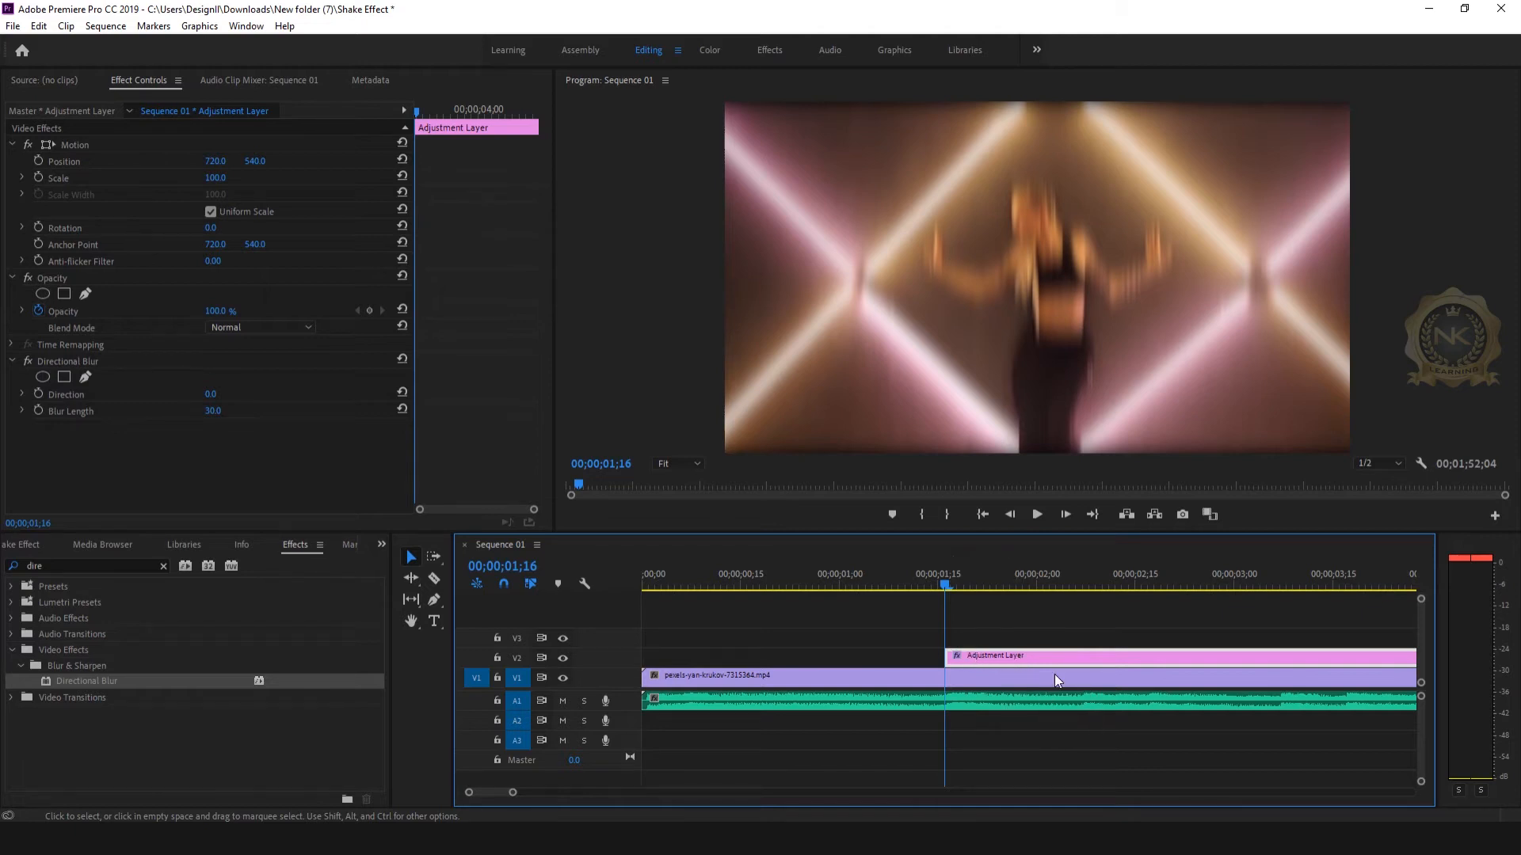
Cut the adjustment layer with the Razor tool at every frame from 00;00;01;17 to 00;00;01;22.
{"action": "mouse_move", "coordinate": [513, 793]}
{"action": "left_mouse_down"}
{"action": "mouse_move", "coordinate": [481, 794]}
{"action": "mouse_move", "coordinate": [509, 793]}
{"action": "left_mouse_up"}
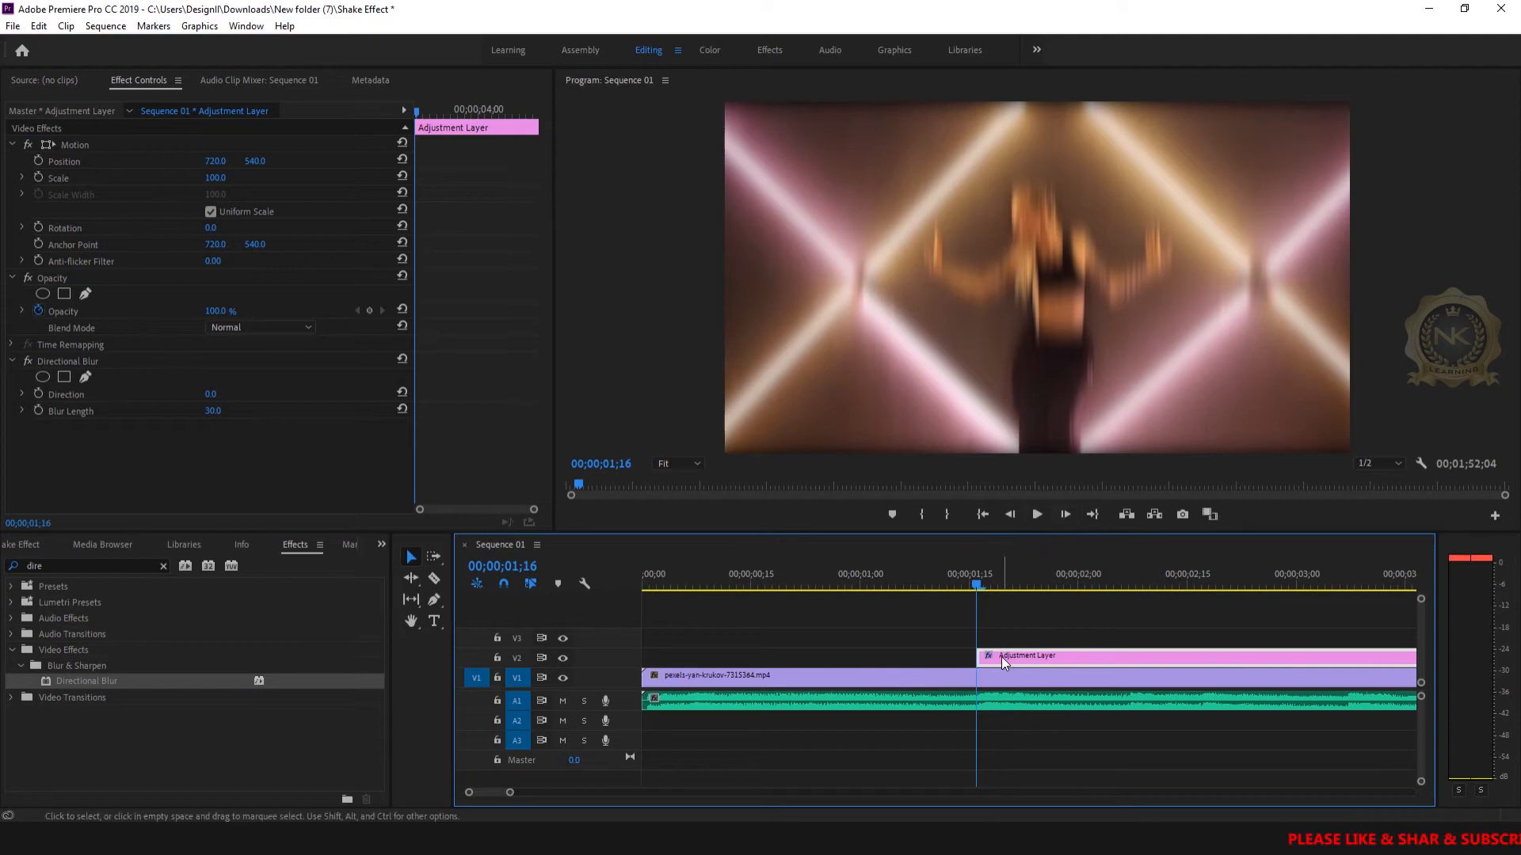
{"action": "left_click", "coordinate": [1065, 515]}
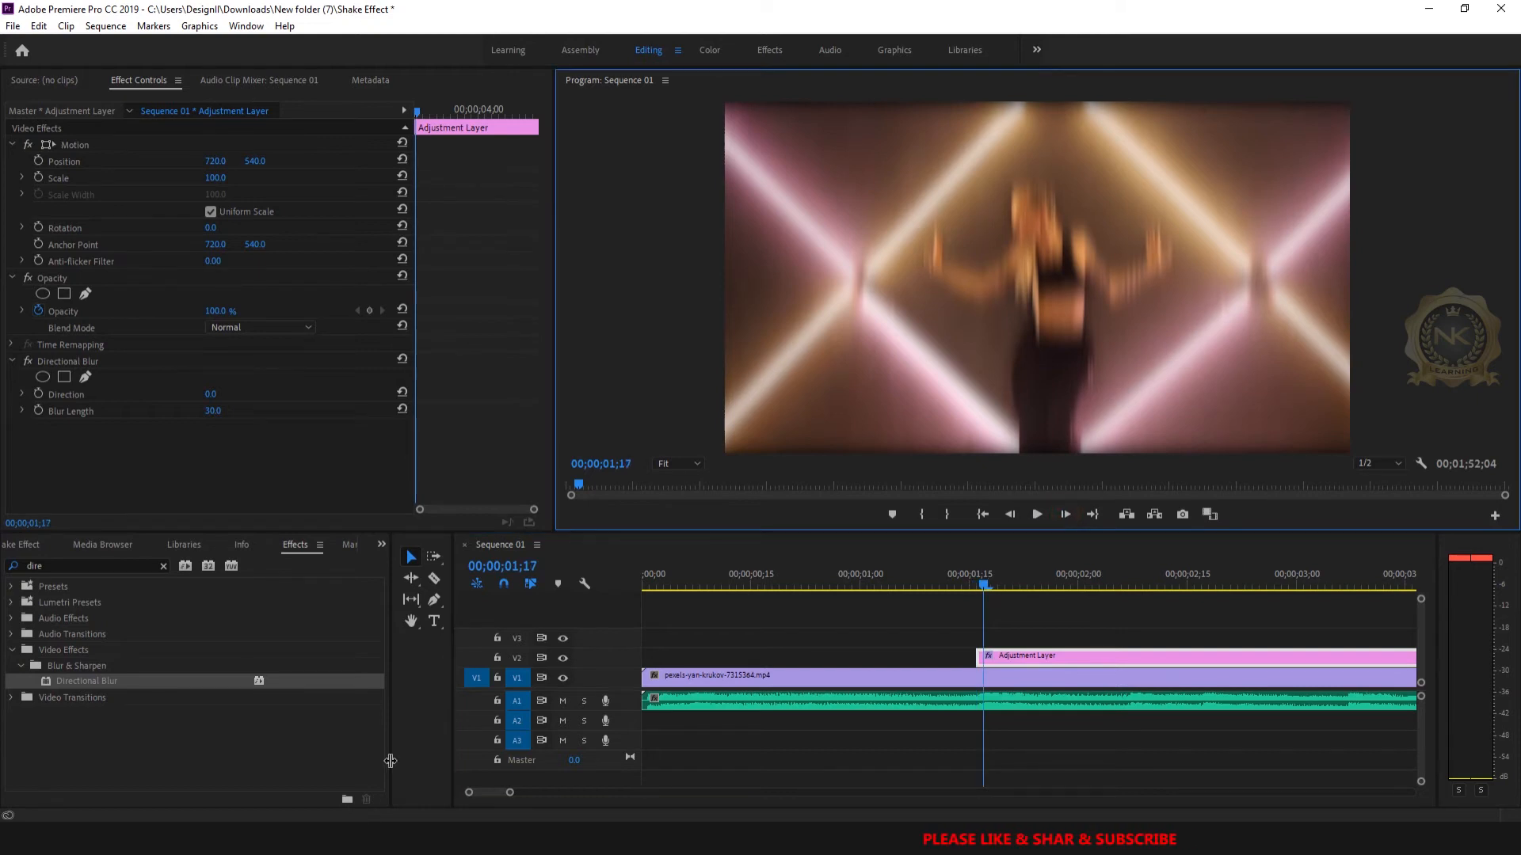
{"action": "left_click_drag", "start_coordinate": [509, 792], "coordinate": [495, 792]}
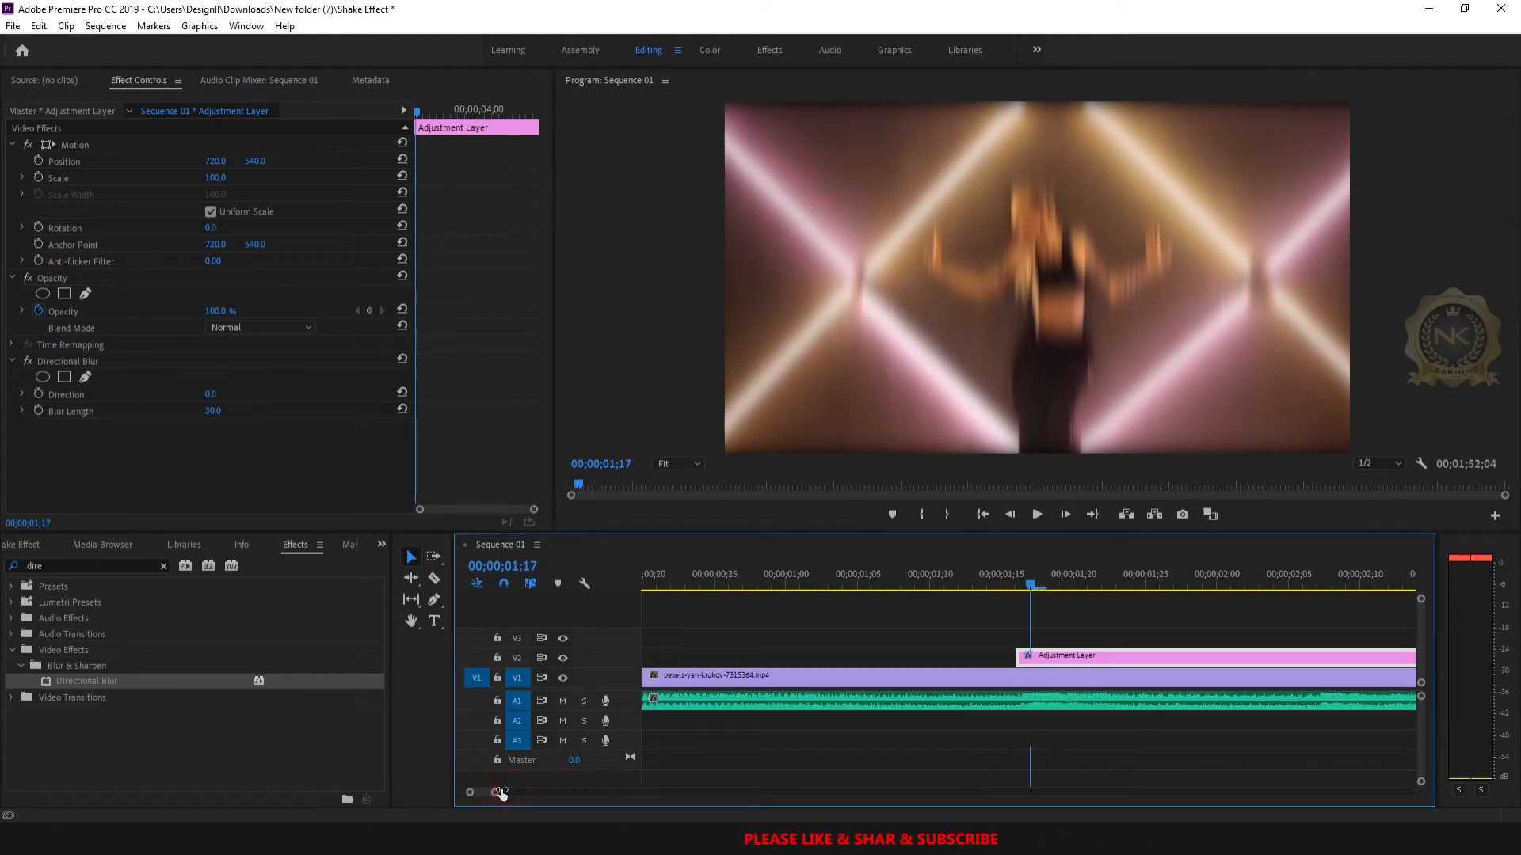
{"action": "left_click", "coordinate": [434, 578]}
{"action": "left_click", "coordinate": [1023, 659]}
{"action": "left_click", "coordinate": [1066, 515]}
{"action": "left_click", "coordinate": [1046, 659]}
{"action": "left_click", "coordinate": [1067, 515]}
{"action": "left_click", "coordinate": [1060, 658]}
{"action": "left_click", "coordinate": [1066, 515]}
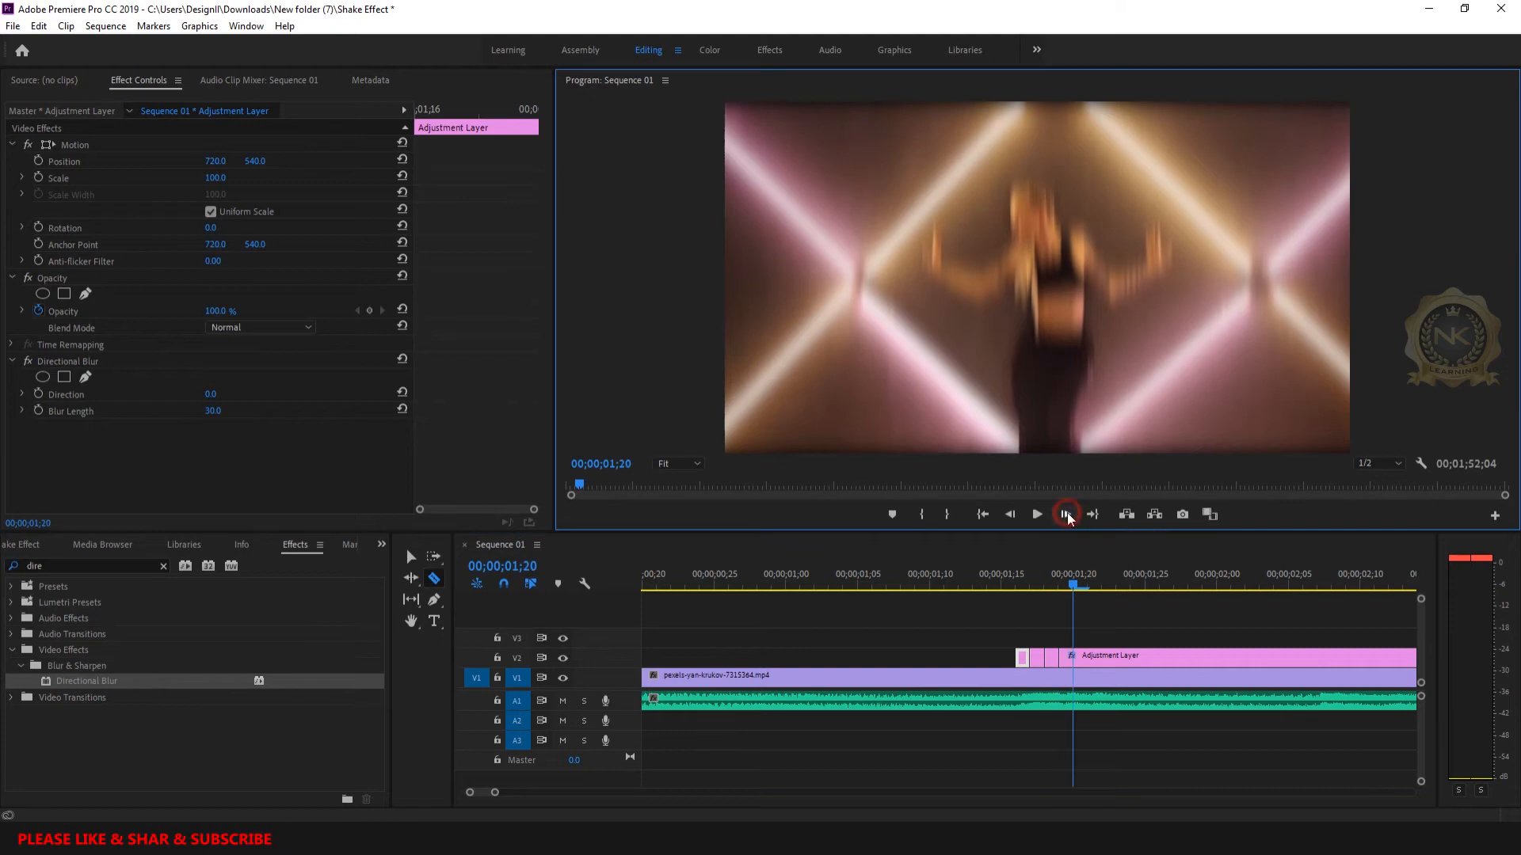
{"action": "left_click", "coordinate": [1073, 657]}
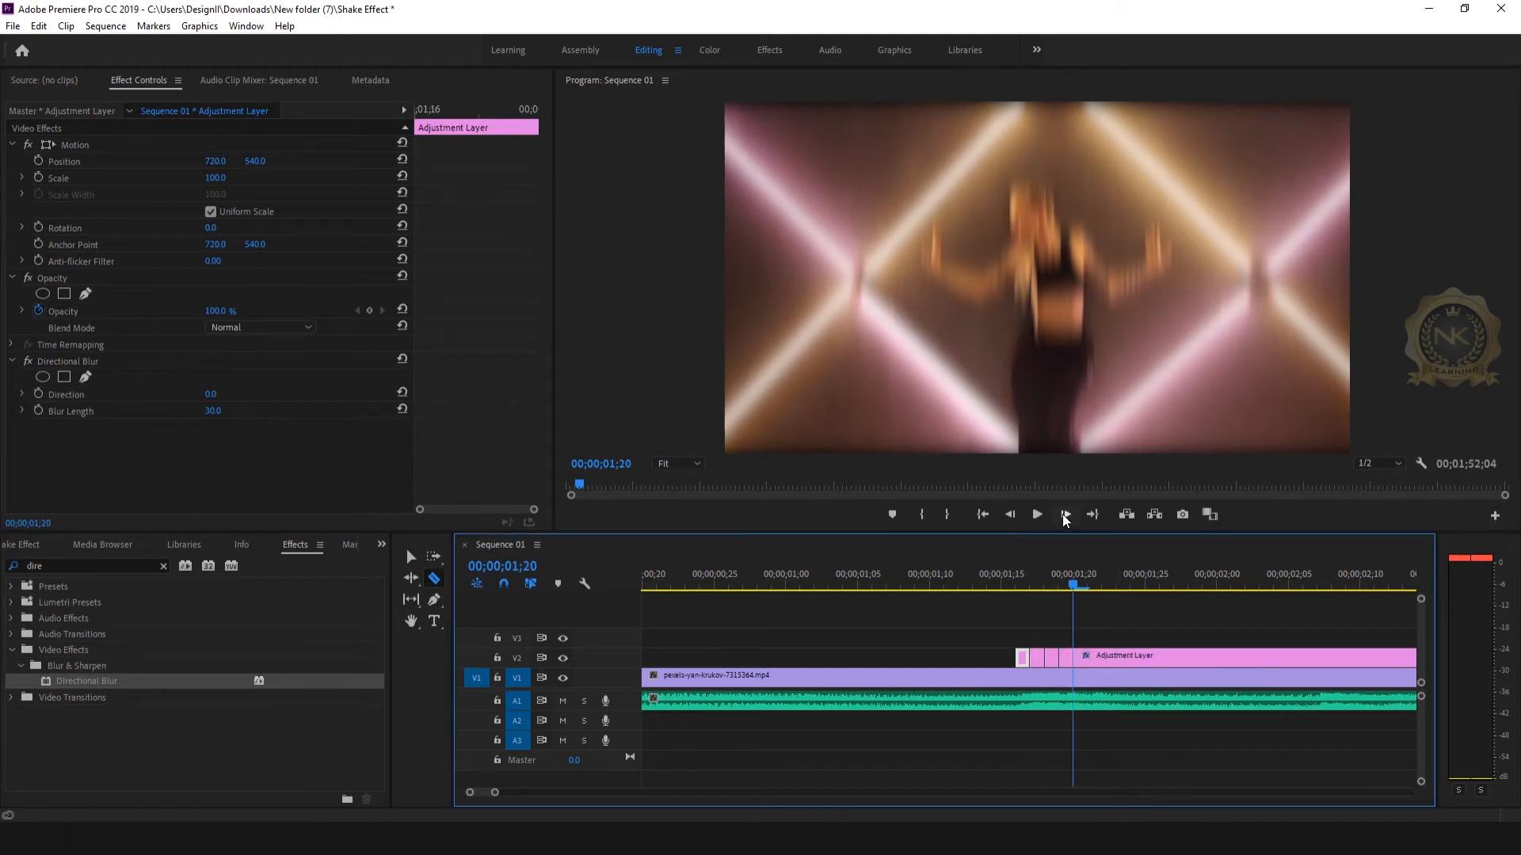
{"action": "left_click", "coordinate": [1066, 515]}
{"action": "left_click", "coordinate": [1089, 656]}
{"action": "left_click", "coordinate": [1066, 515]}
{"action": "left_click", "coordinate": [1101, 657]}
Delete the adjustment layer after the last cut and every second one-frame piece, keeping three spaced pieces on V2.
{"action": "left_click", "coordinate": [411, 557]}
{"action": "left_click", "coordinate": [1162, 659]}
{"action": "key", "text": "Delete"}
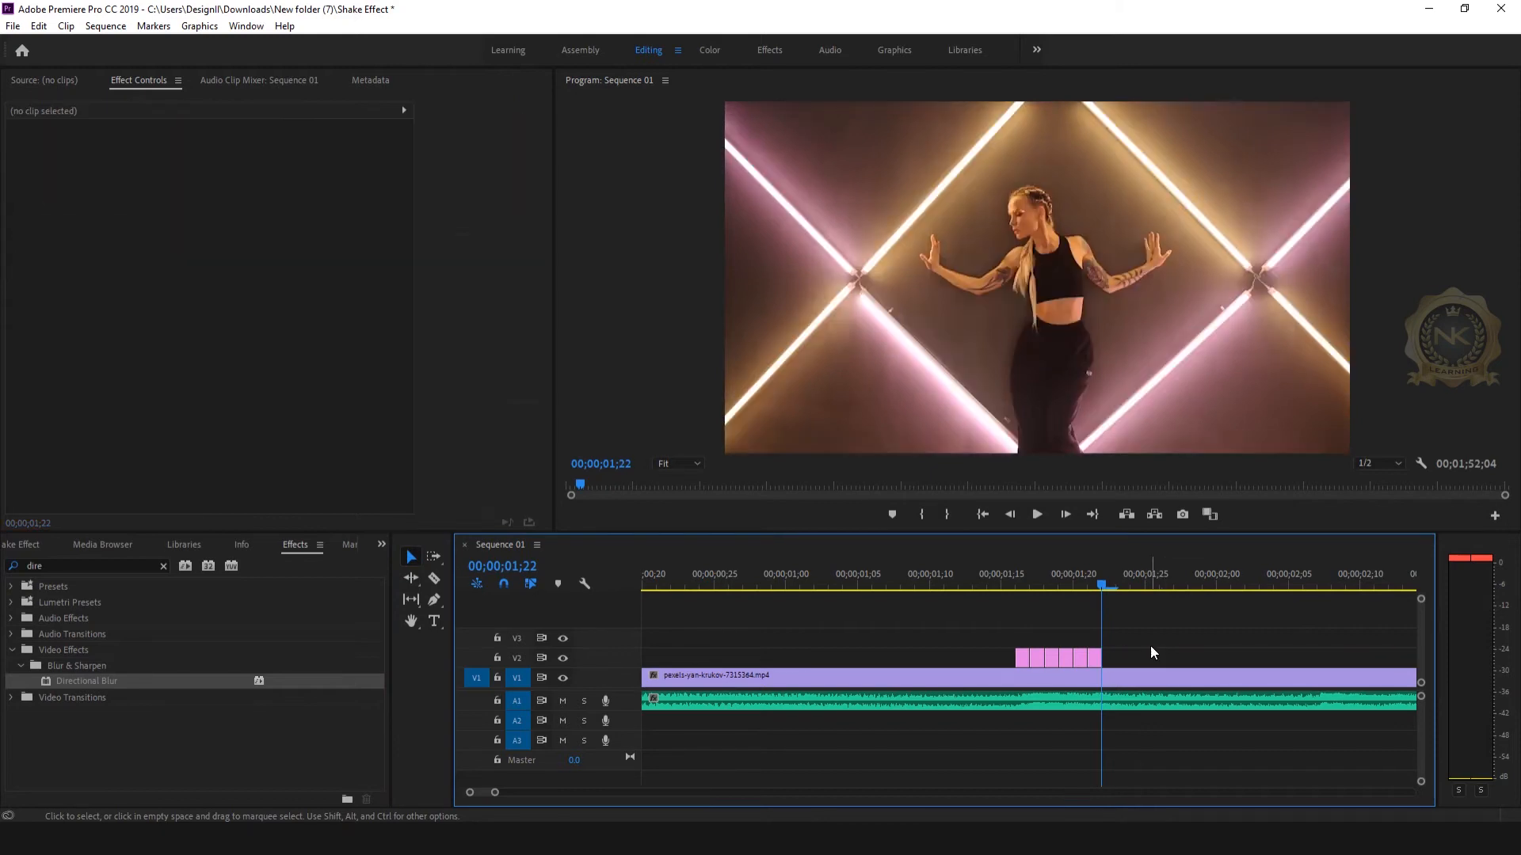
{"action": "left_click", "coordinate": [1039, 658]}
{"action": "key", "text": "Delete"}
{"action": "left_click", "coordinate": [1066, 658]}
{"action": "key", "text": "Delete"}
{"action": "left_click", "coordinate": [1094, 657]}
{"action": "key", "text": "Delete"}
Select the three one-frame pieces on V2 and play back the shake around 00;00;01;16 several times.
{"action": "left_click_drag", "start_coordinate": [1101, 586], "coordinate": [1019, 583]}
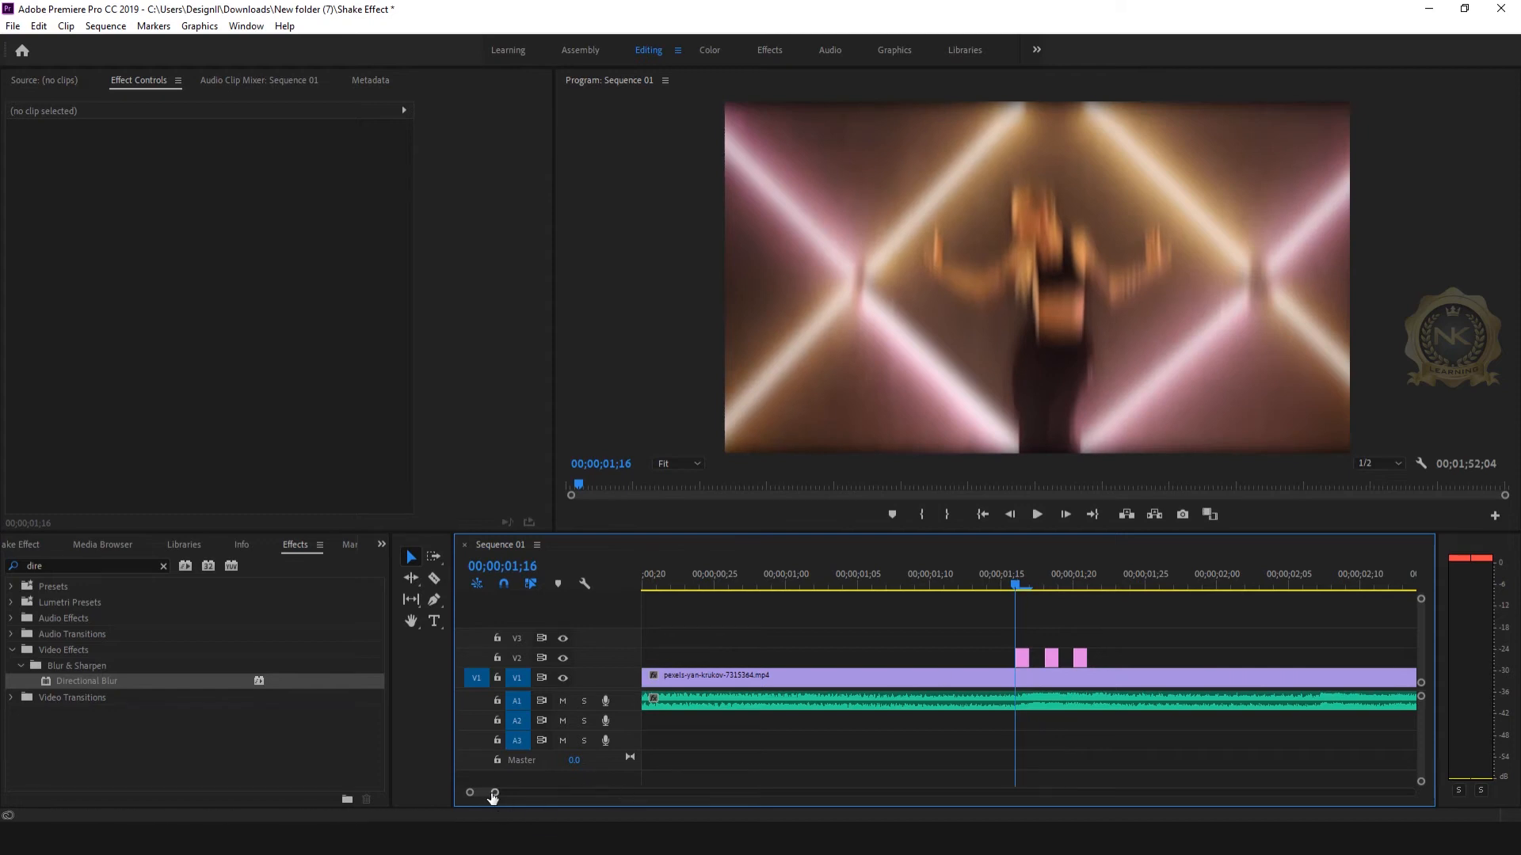
{"action": "mouse_move", "coordinate": [493, 794]}
{"action": "left_mouse_down"}
{"action": "mouse_move", "coordinate": [573, 792]}
{"action": "mouse_move", "coordinate": [522, 792]}
{"action": "left_mouse_up"}
{"action": "left_click_drag", "start_coordinate": [930, 626], "coordinate": [835, 666]}
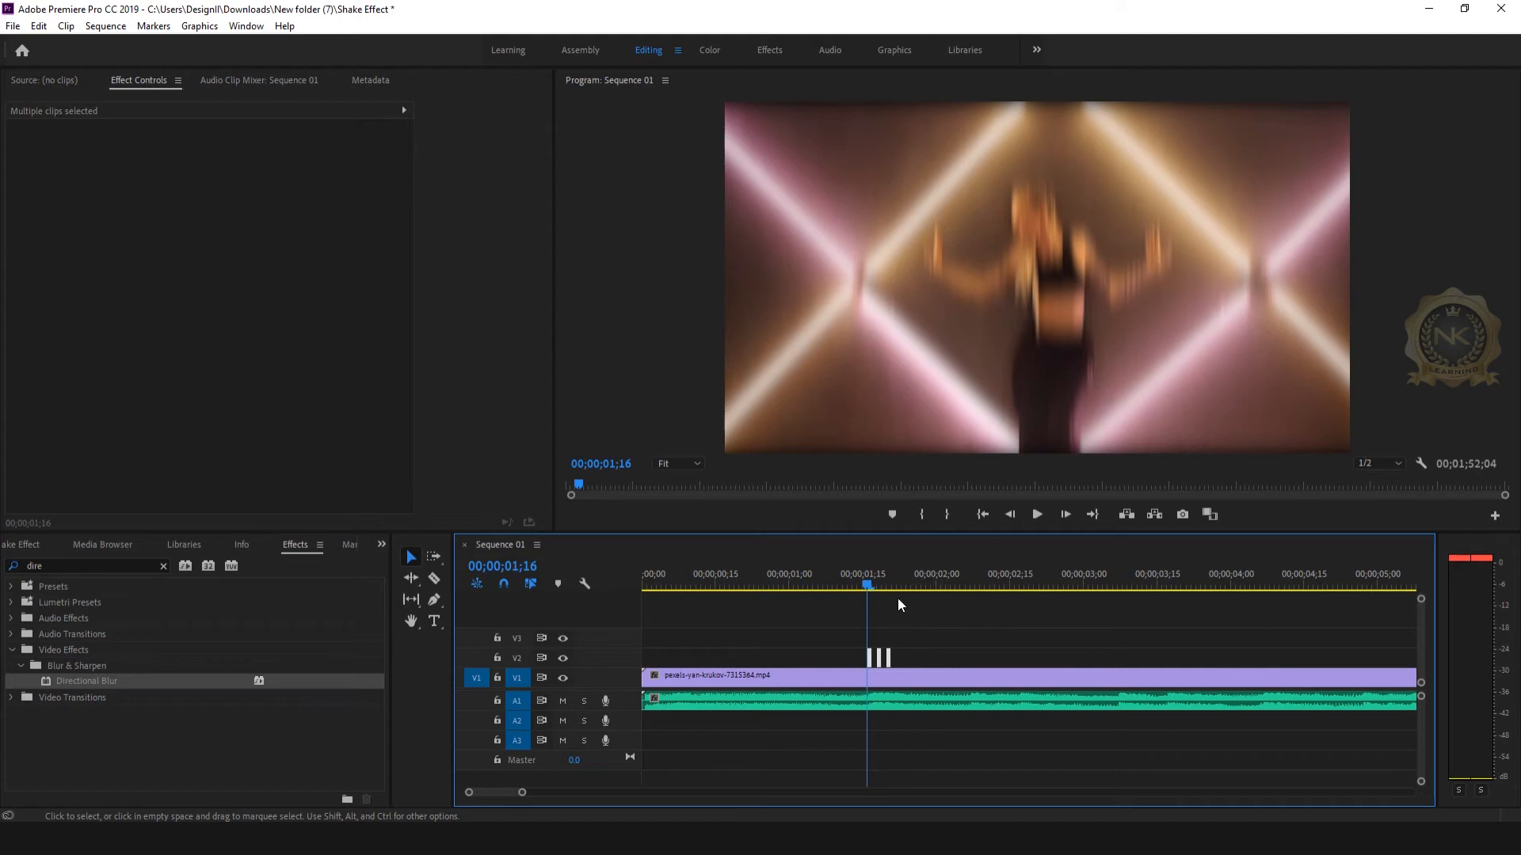
{"action": "key", "text": "space"}
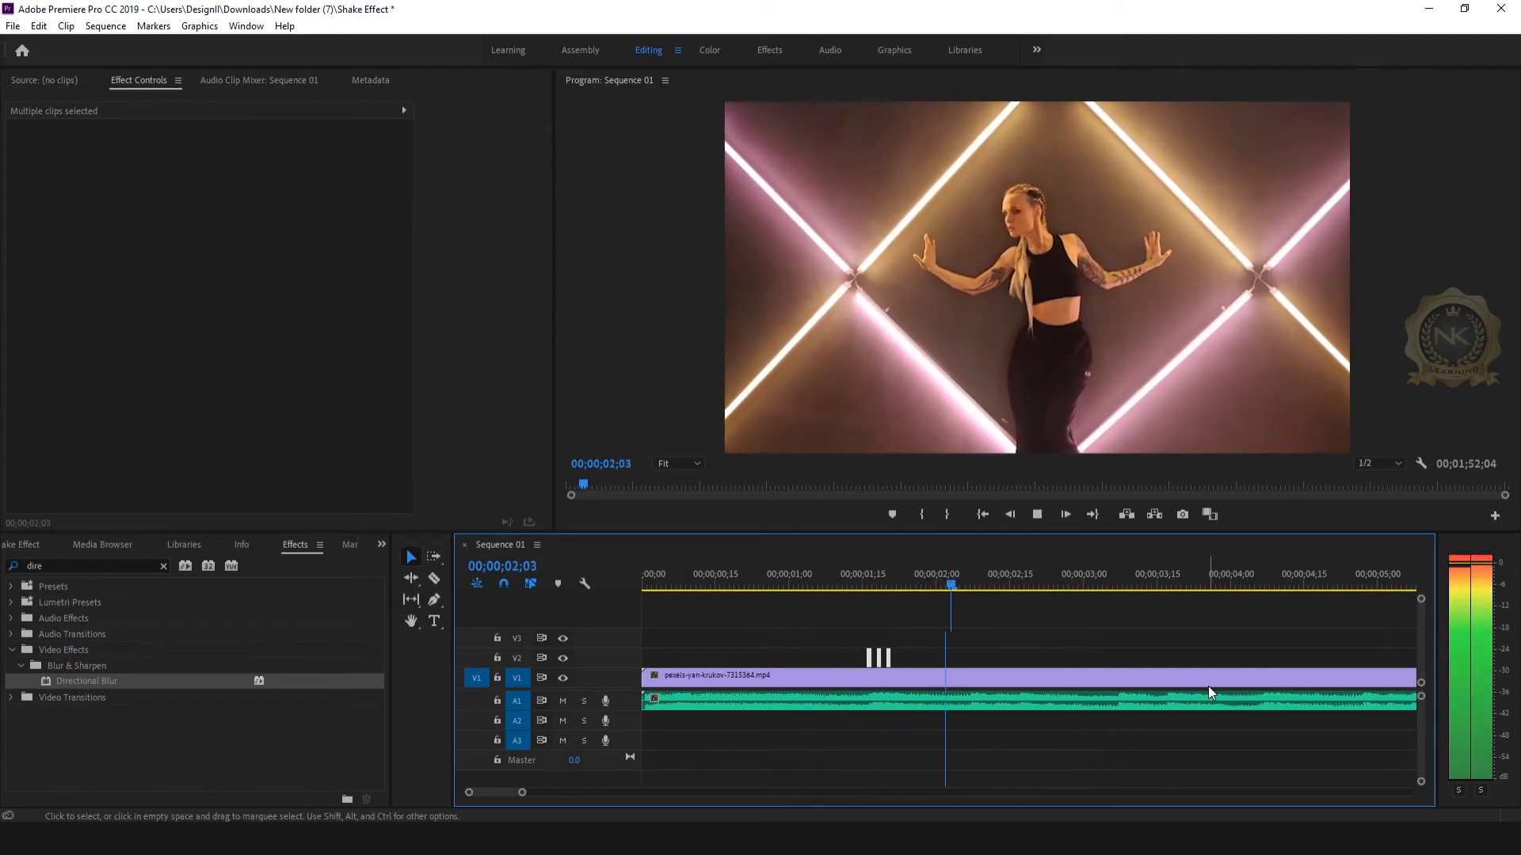
{"action": "key", "text": "space"}
{"action": "left_click", "coordinate": [849, 583]}
{"action": "key", "text": "space"}
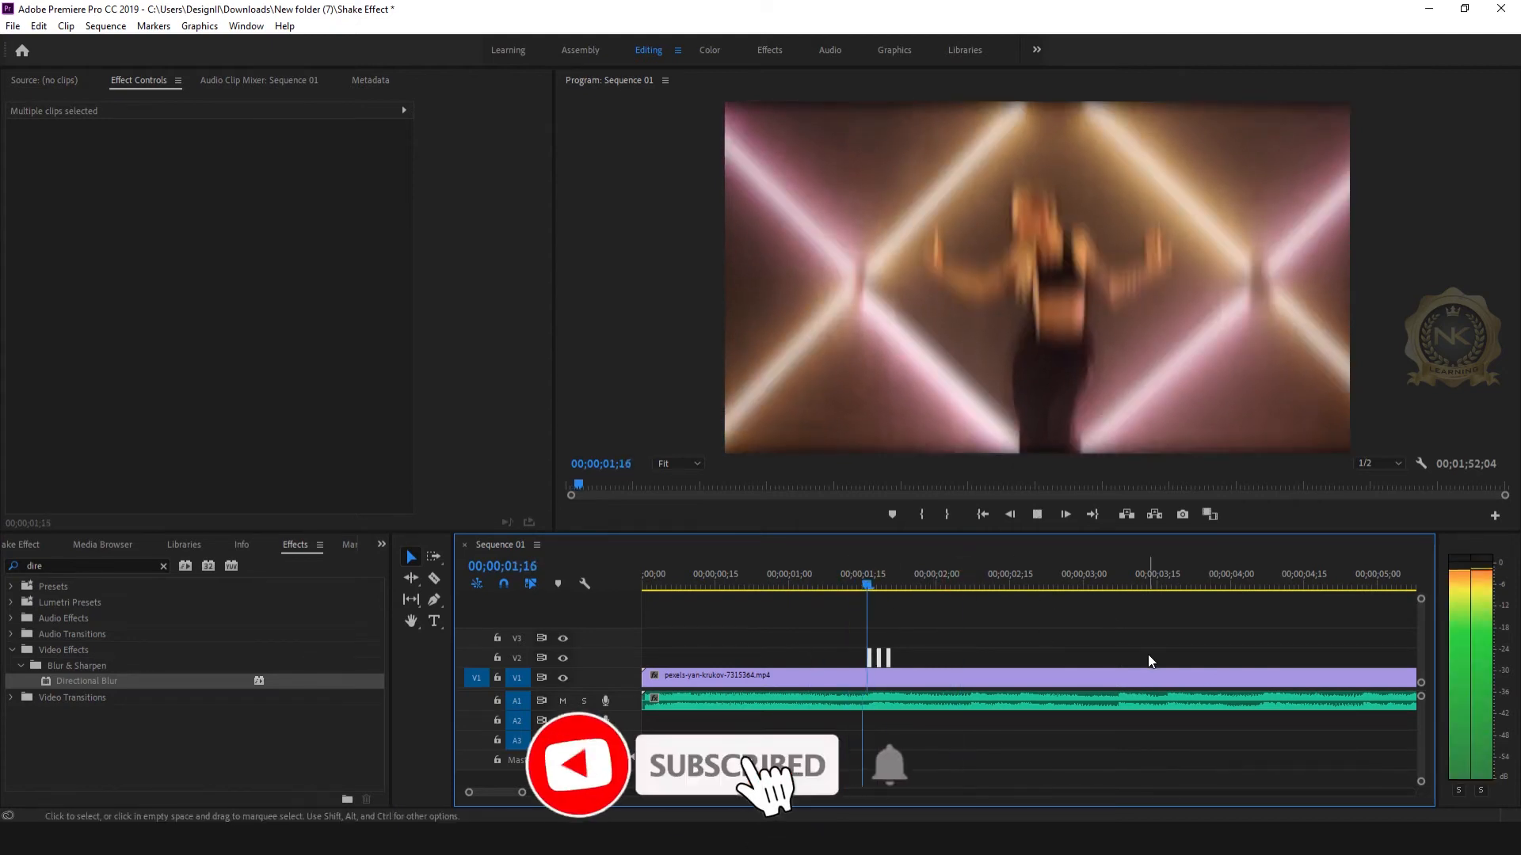
{"action": "key", "text": "space"}
{"action": "left_click_drag", "start_coordinate": [958, 578], "coordinate": [829, 583]}
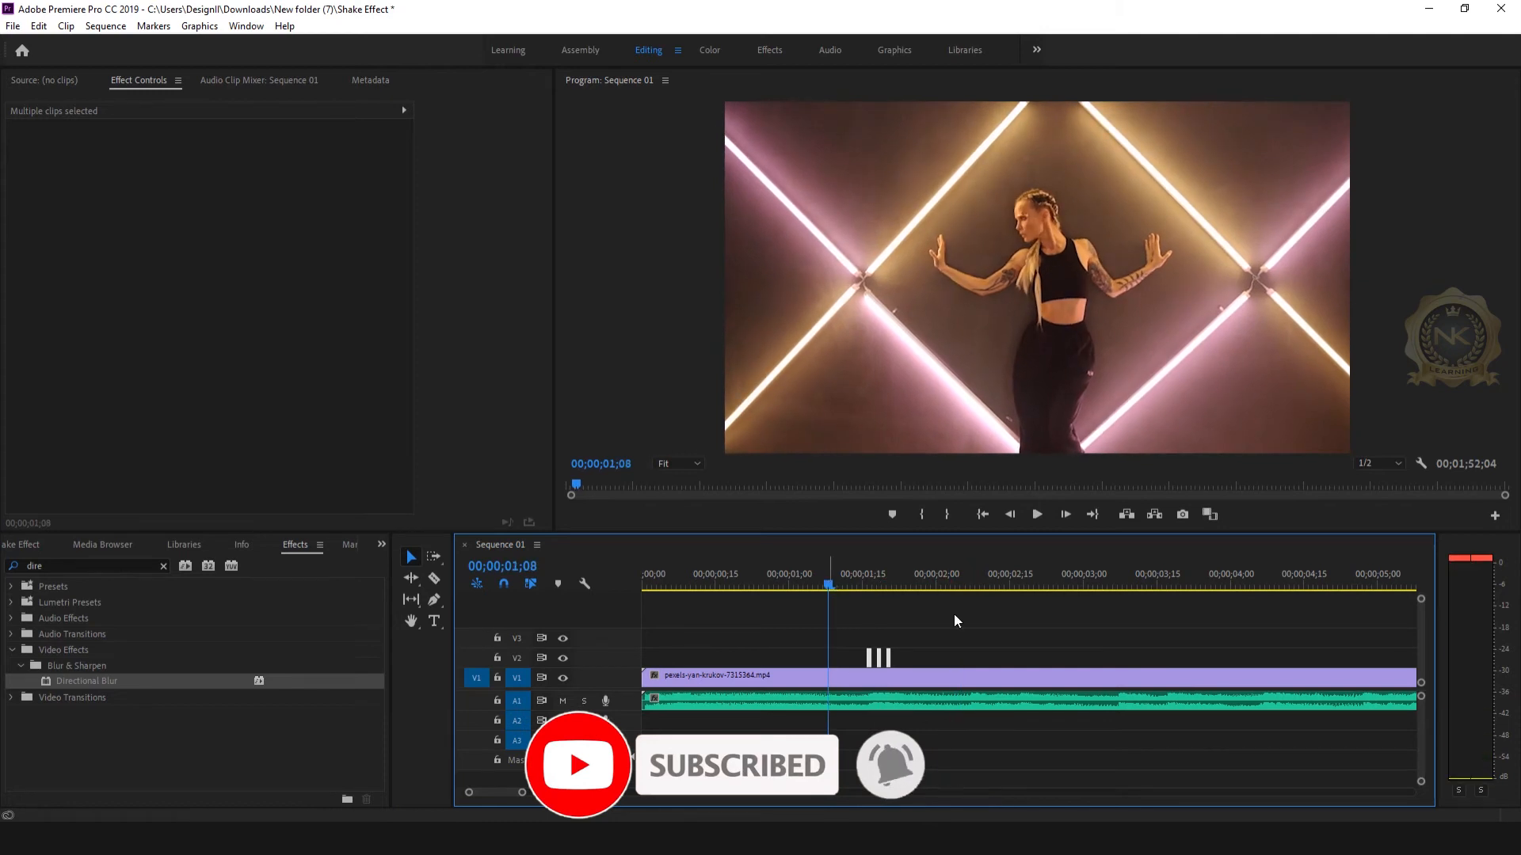
{"action": "key", "text": "space"}
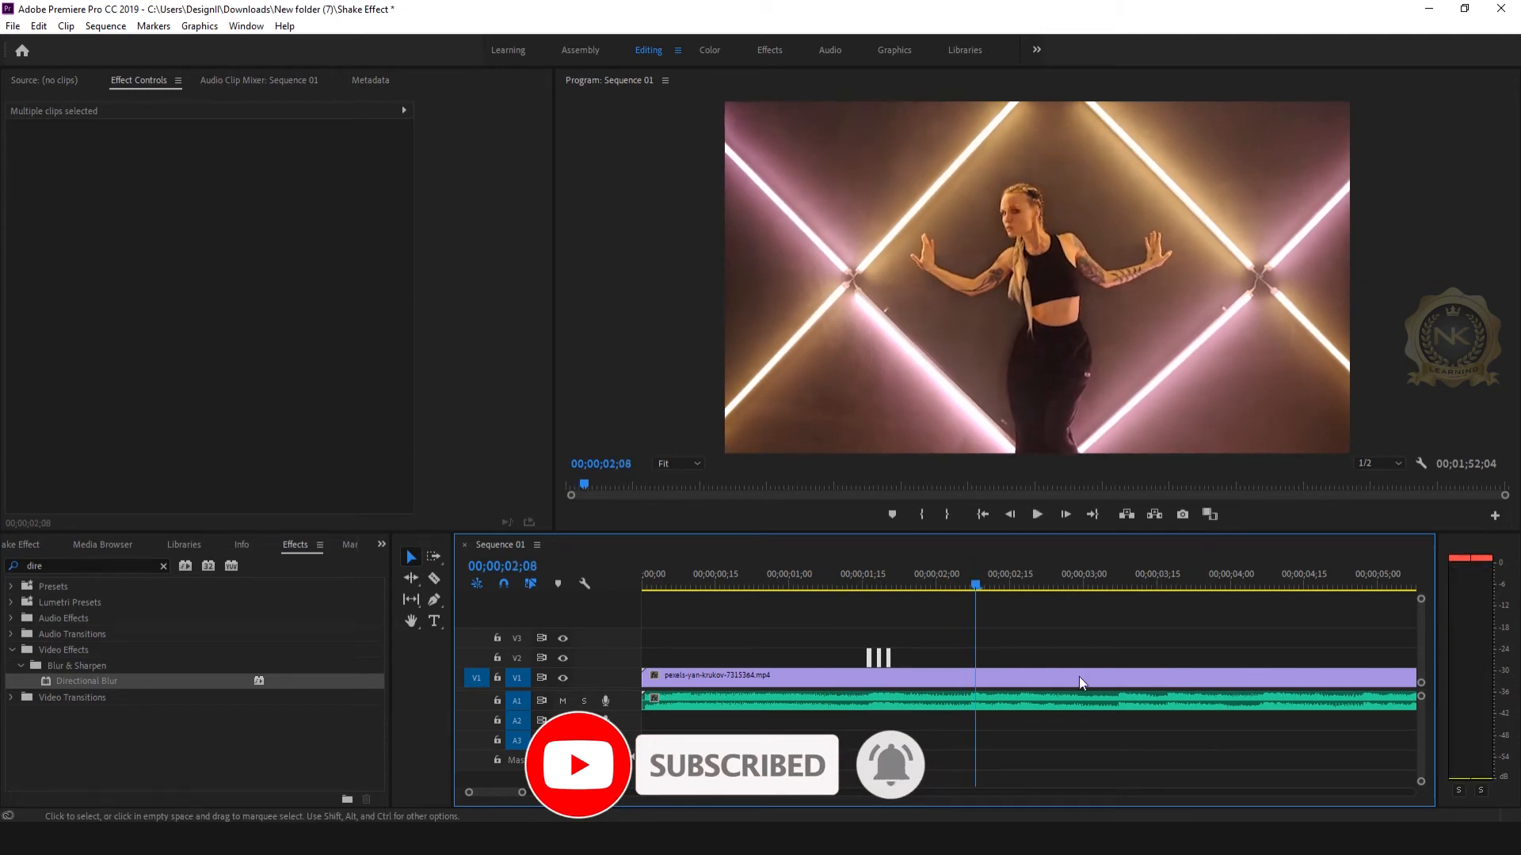
{"action": "left_click_drag", "start_coordinate": [891, 586], "coordinate": [883, 588]}
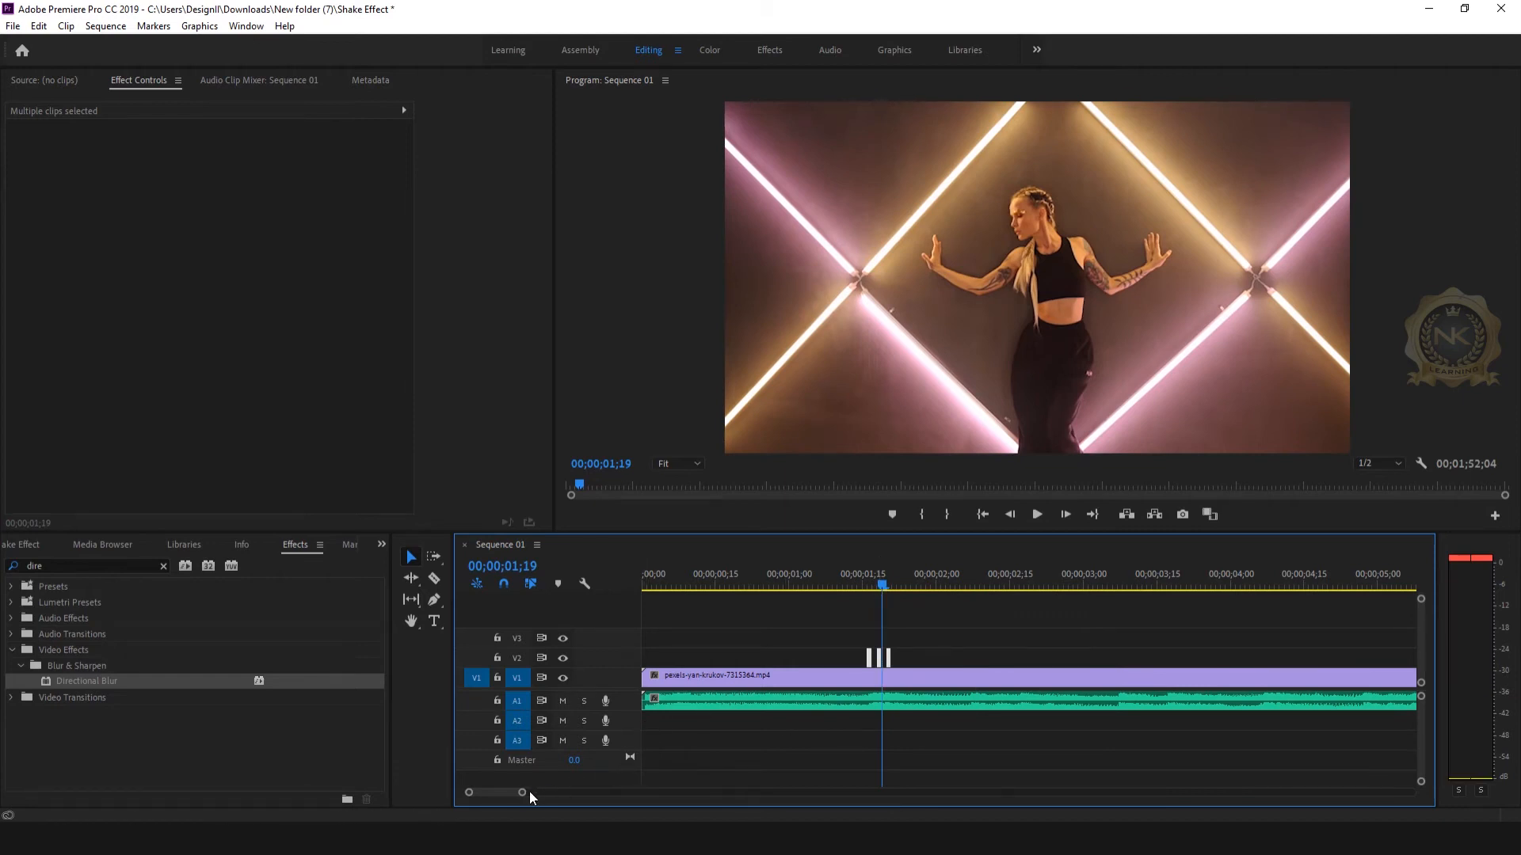
Duplicate the three selected pieces on V2 to the next beat, at about 00;00;02;07.
{"action": "left_click_drag", "start_coordinate": [519, 794], "coordinate": [504, 796]}
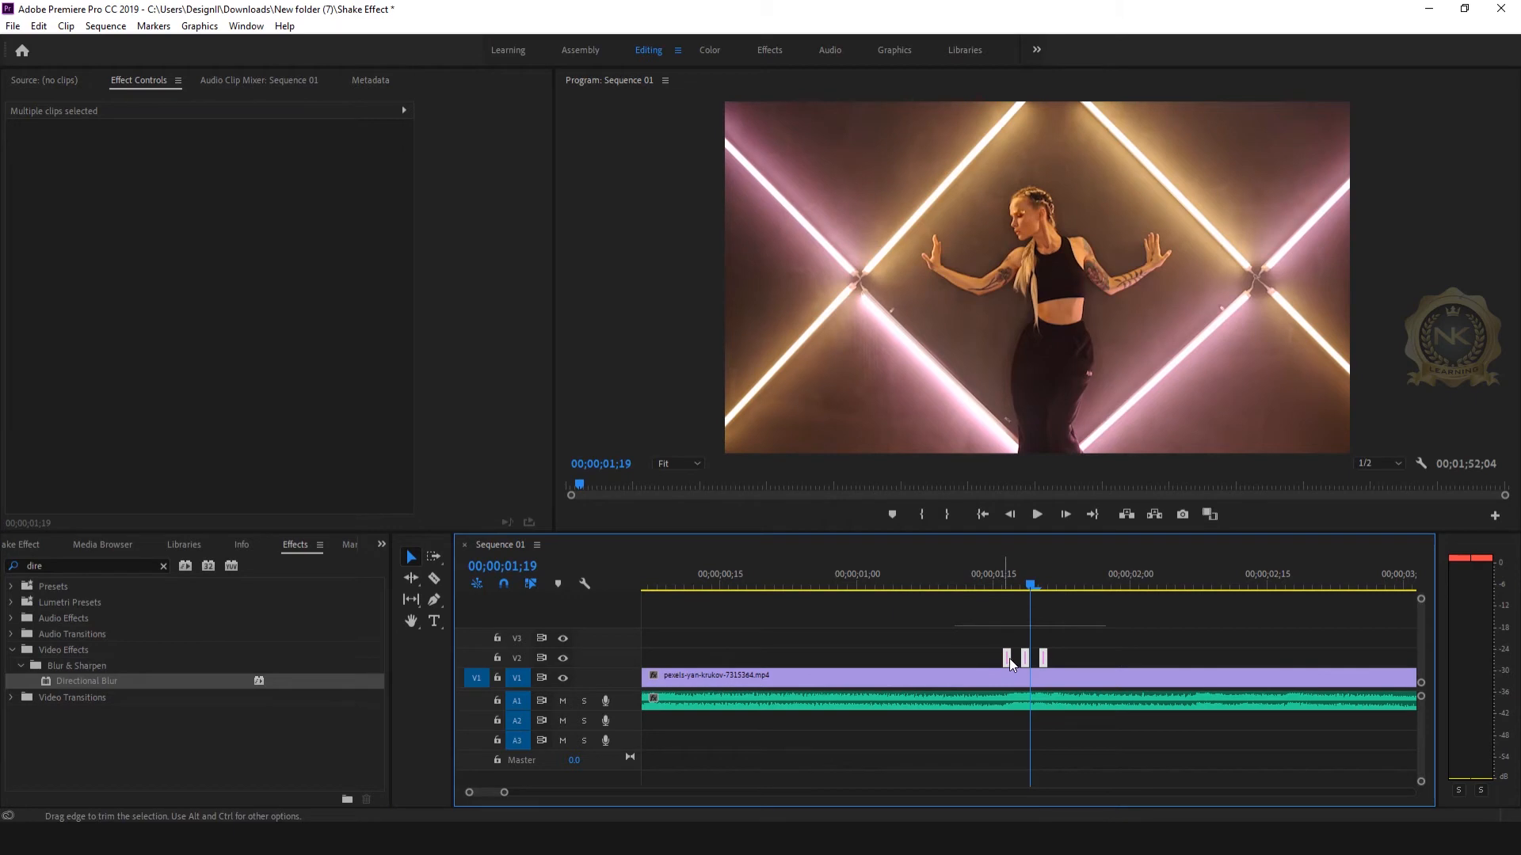
{"action": "key", "text": "alt"}
{"action": "left_click_drag", "start_coordinate": [1026, 657], "coordinate": [1198, 659]}
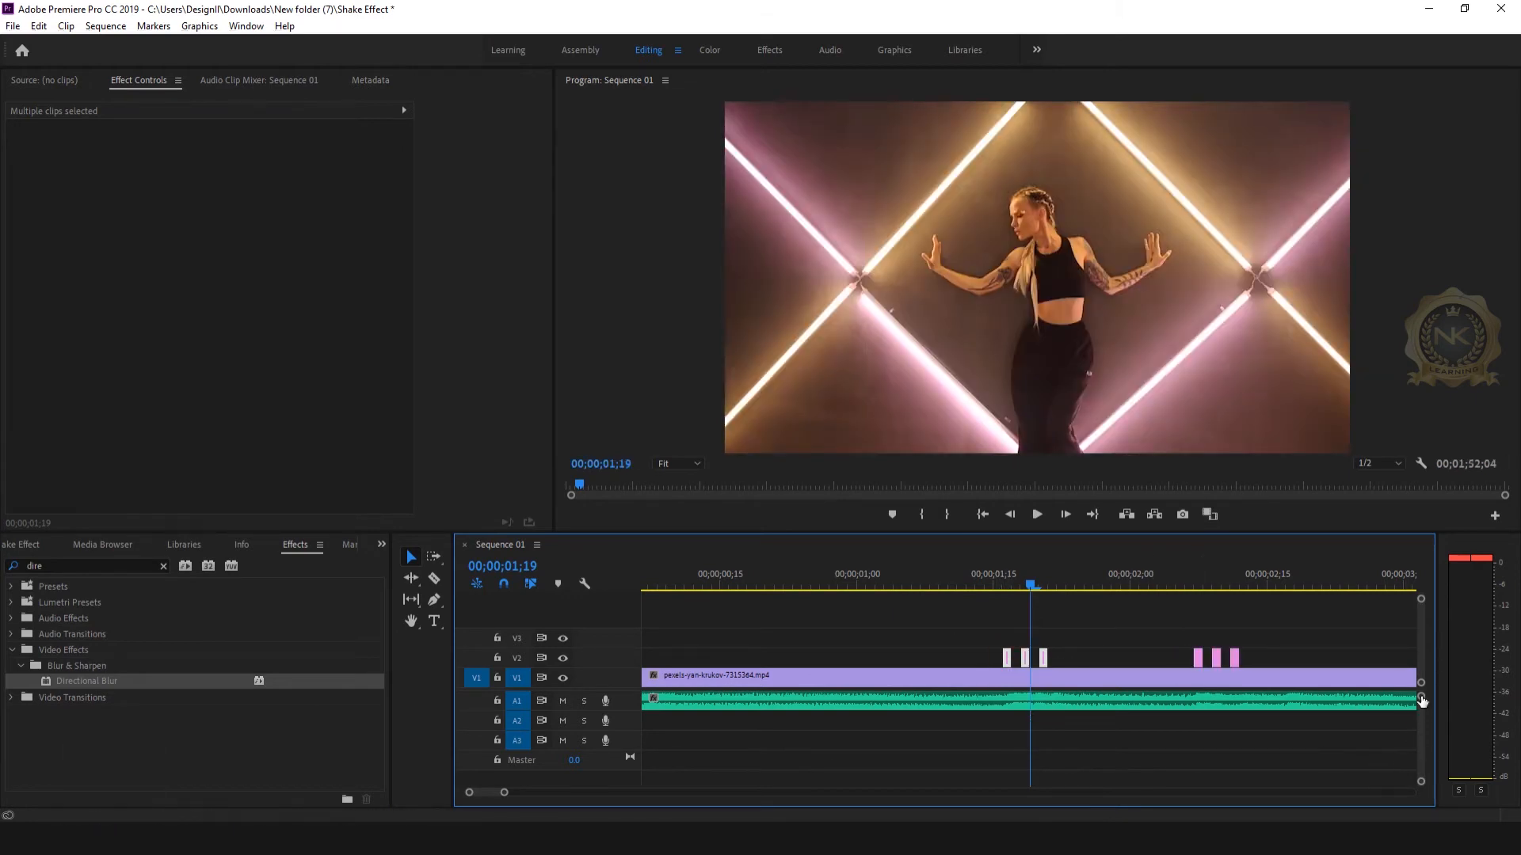
Enlarge the A1 track to show the music waveform and play onward to about 00;00;03;24 to locate further beats.
{"action": "left_click_drag", "start_coordinate": [1421, 697], "coordinate": [1421, 701]}
{"action": "key", "text": "space"}
{"action": "key", "text": "space"}
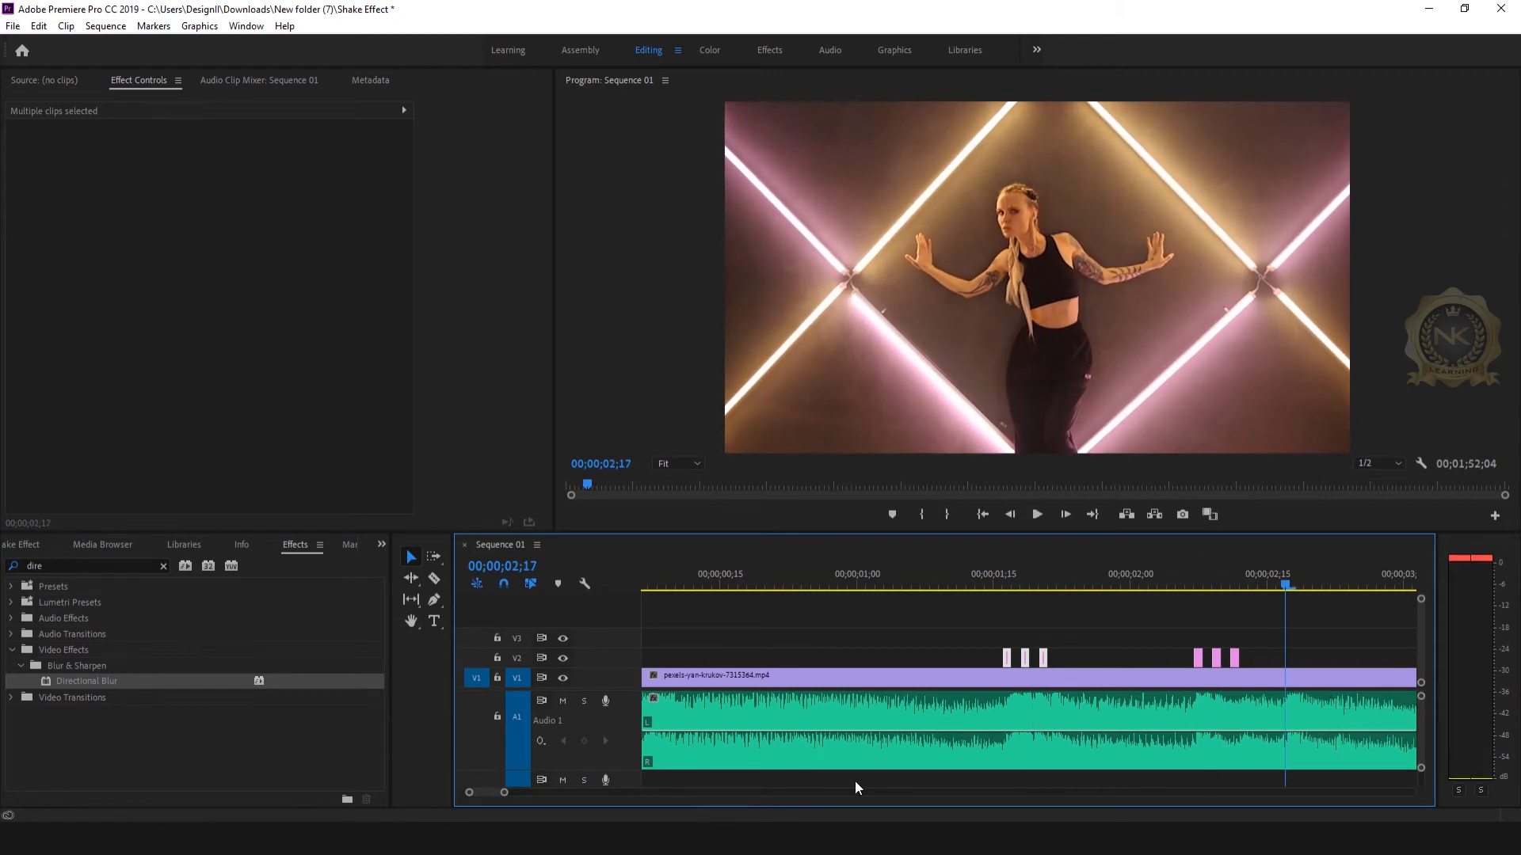
{"action": "left_click_drag", "start_coordinate": [507, 791], "coordinate": [515, 791]}
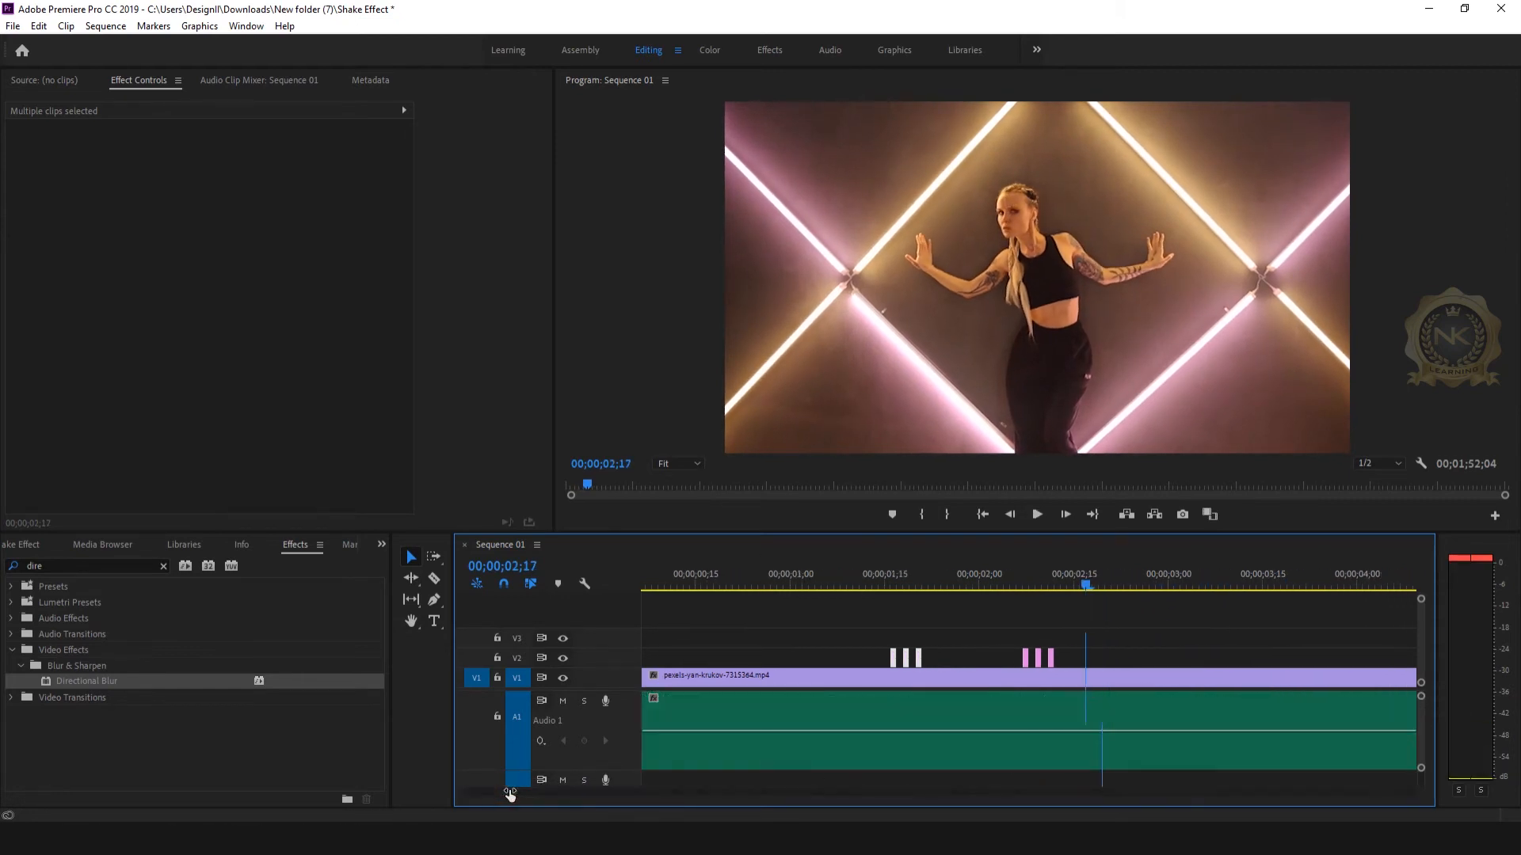
{"action": "key", "text": "space"}
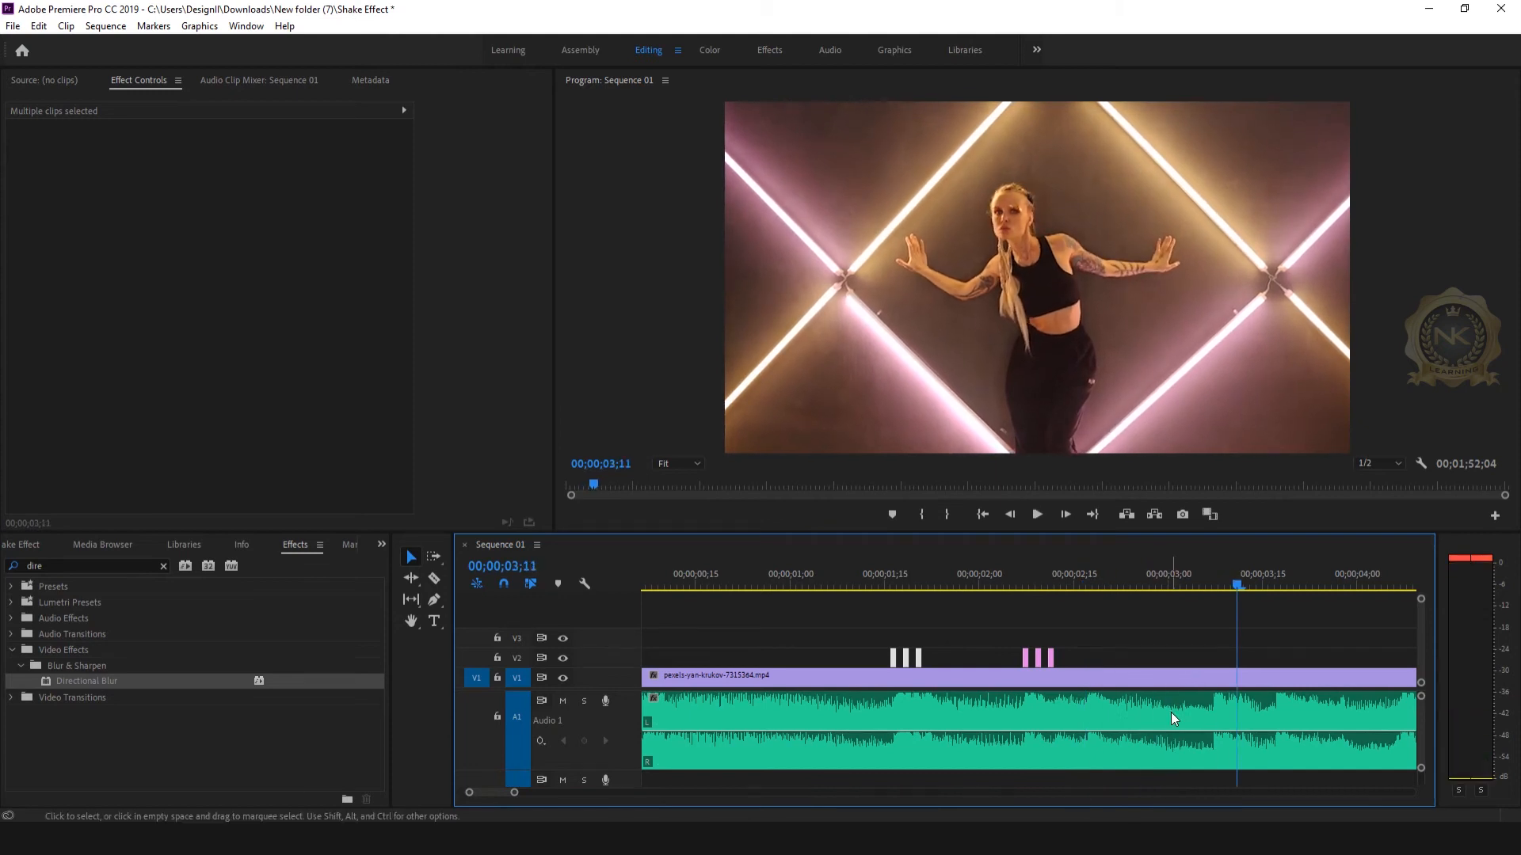
{"action": "key", "text": "space"}
Duplicate the three-piece group on V2 to the waveform peaks at about 00;00;03;07 and 00;00;04;07.
{"action": "left_click_drag", "start_coordinate": [1005, 655], "coordinate": [1220, 653]}
{"action": "left_click_drag", "start_coordinate": [515, 793], "coordinate": [532, 792]}
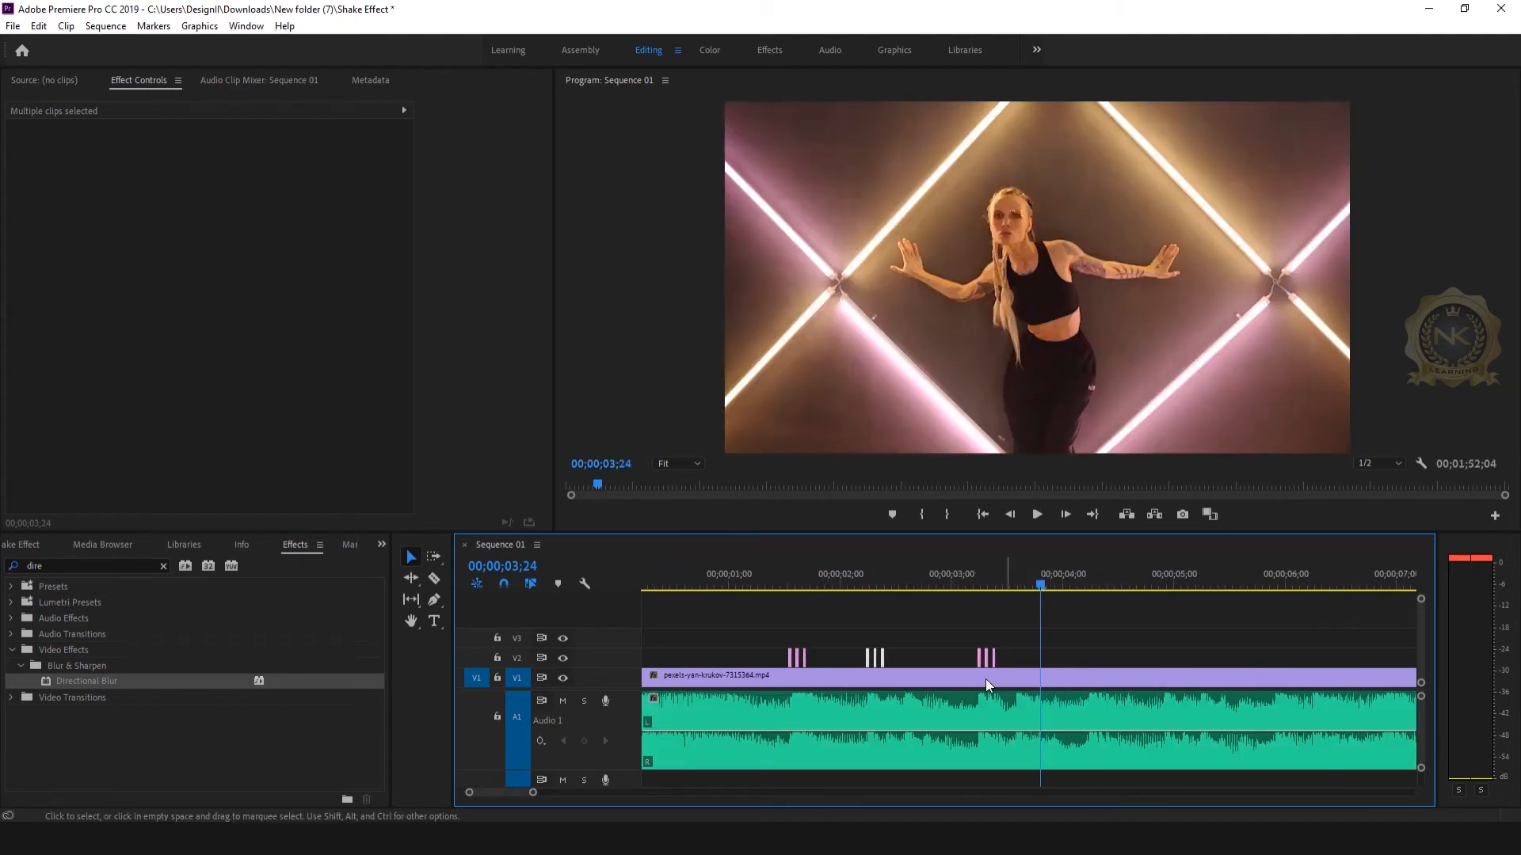
{"action": "left_click_drag", "start_coordinate": [957, 660], "coordinate": [1124, 662]}
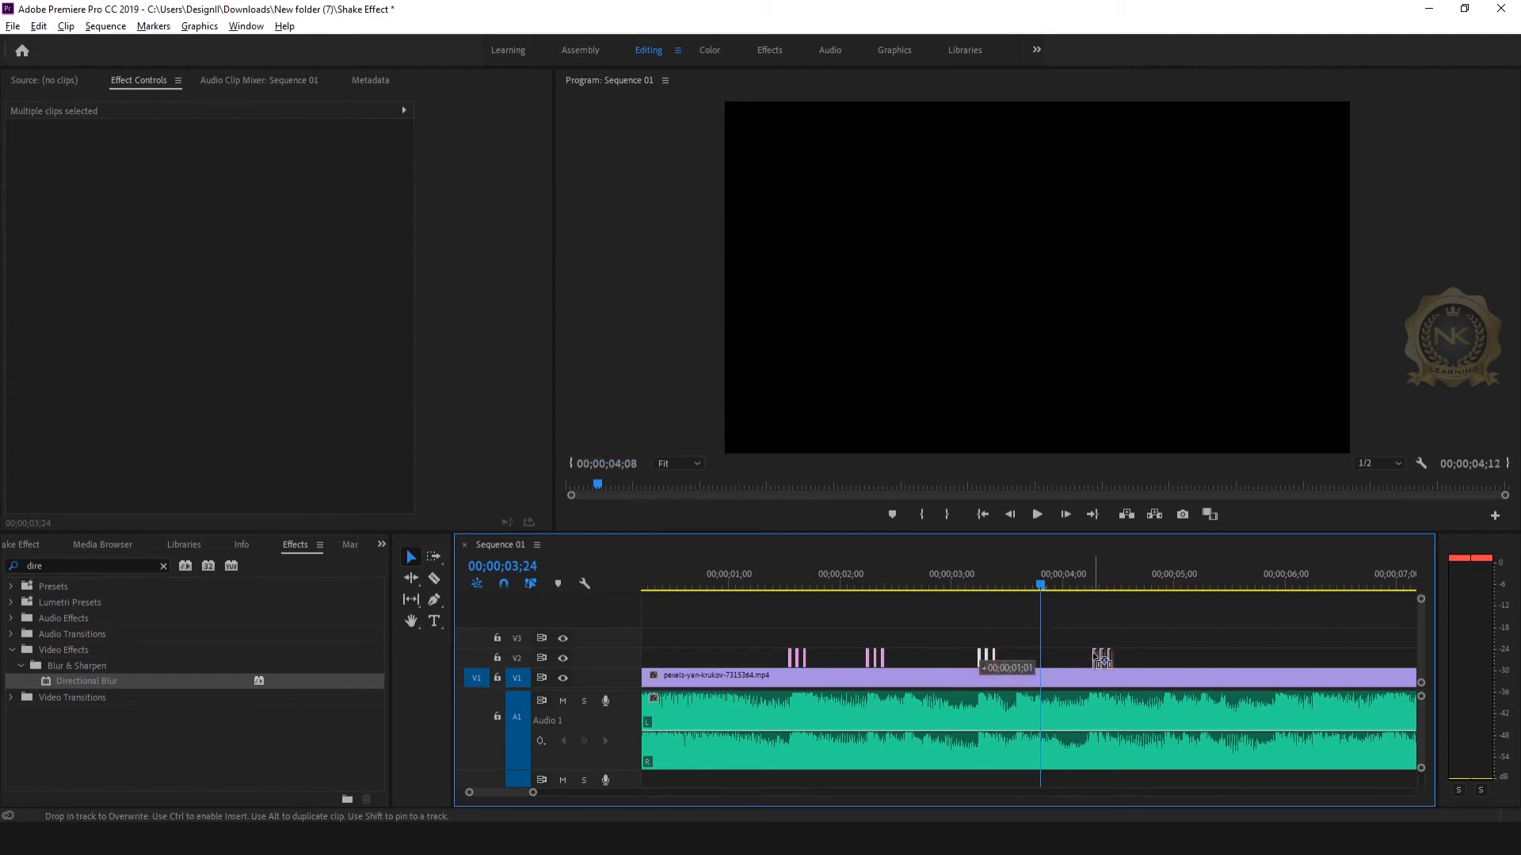
{"action": "left_click_drag", "start_coordinate": [1099, 660], "coordinate": [1101, 661]}
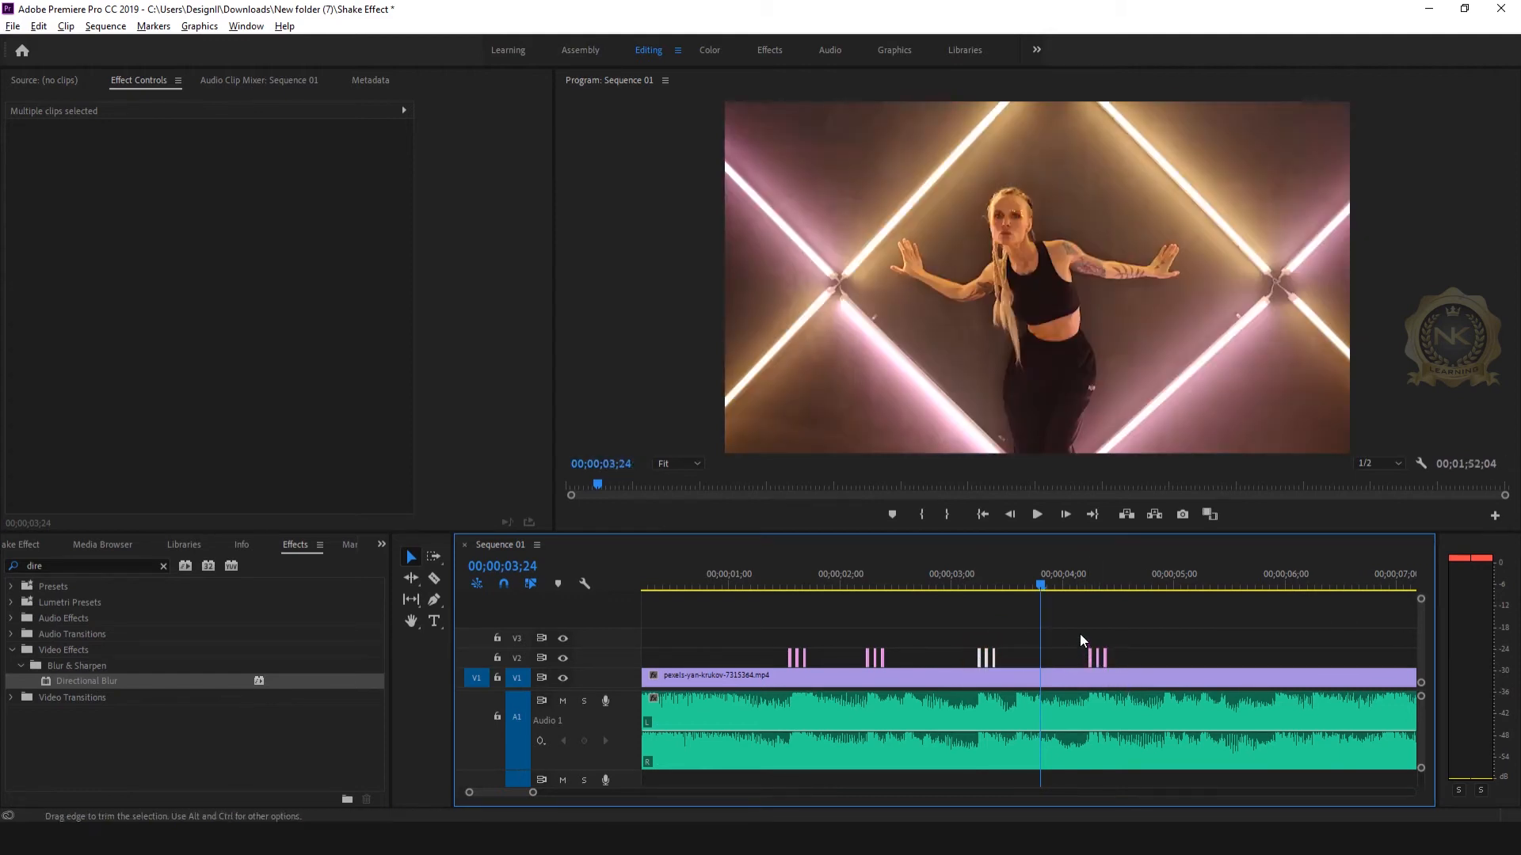
Add two more copies of the group on V2, at about 00;00;05;26 and 00;00;06;27, and return the playhead to the start.
{"action": "left_click_drag", "start_coordinate": [1090, 657], "coordinate": [1175, 659]}
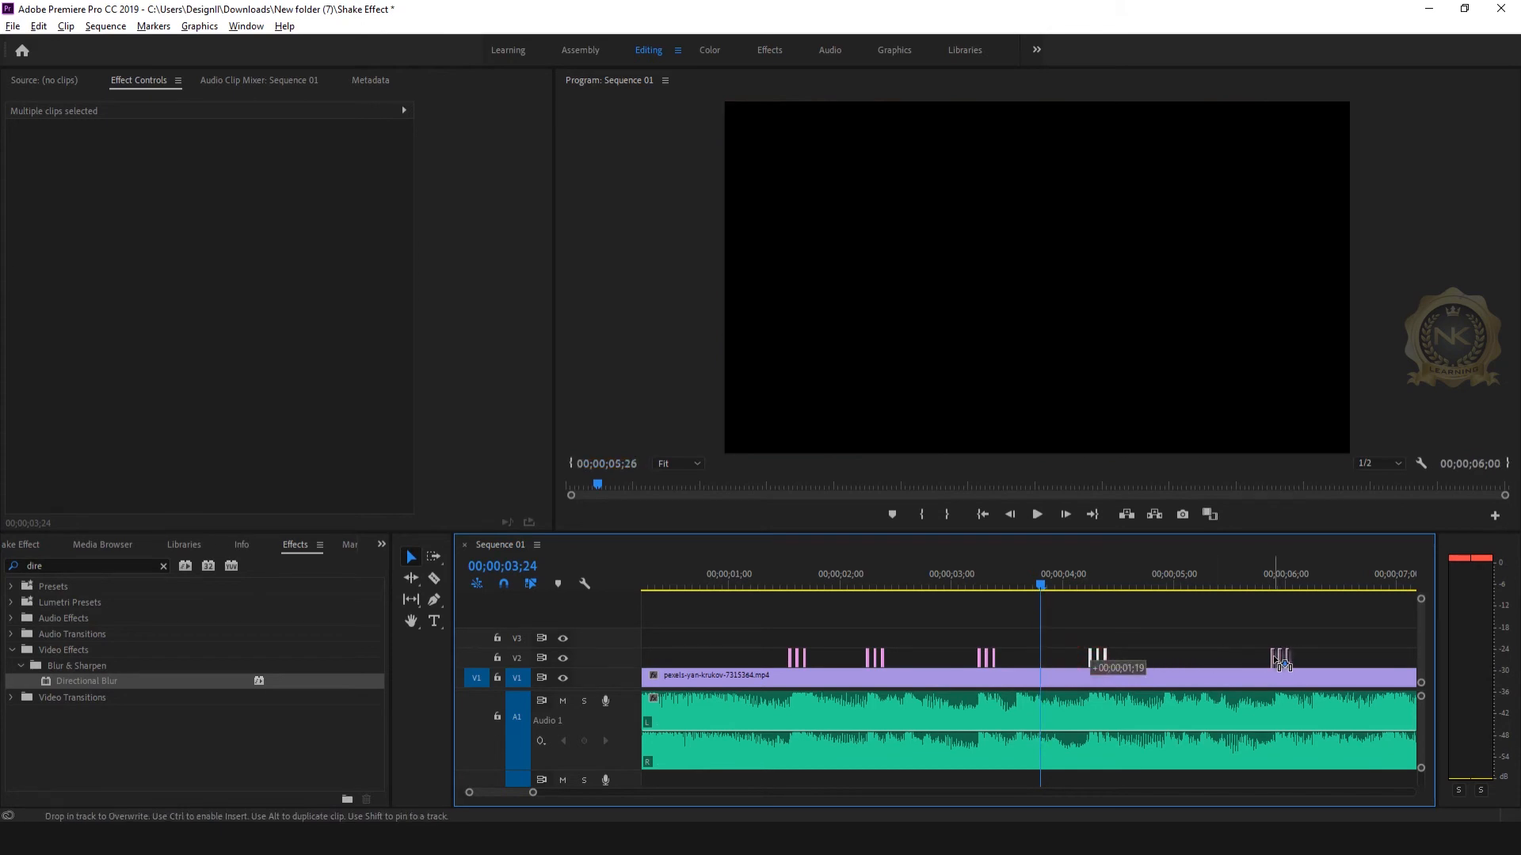
{"action": "left_click_drag", "start_coordinate": [1281, 664], "coordinate": [1281, 664]}
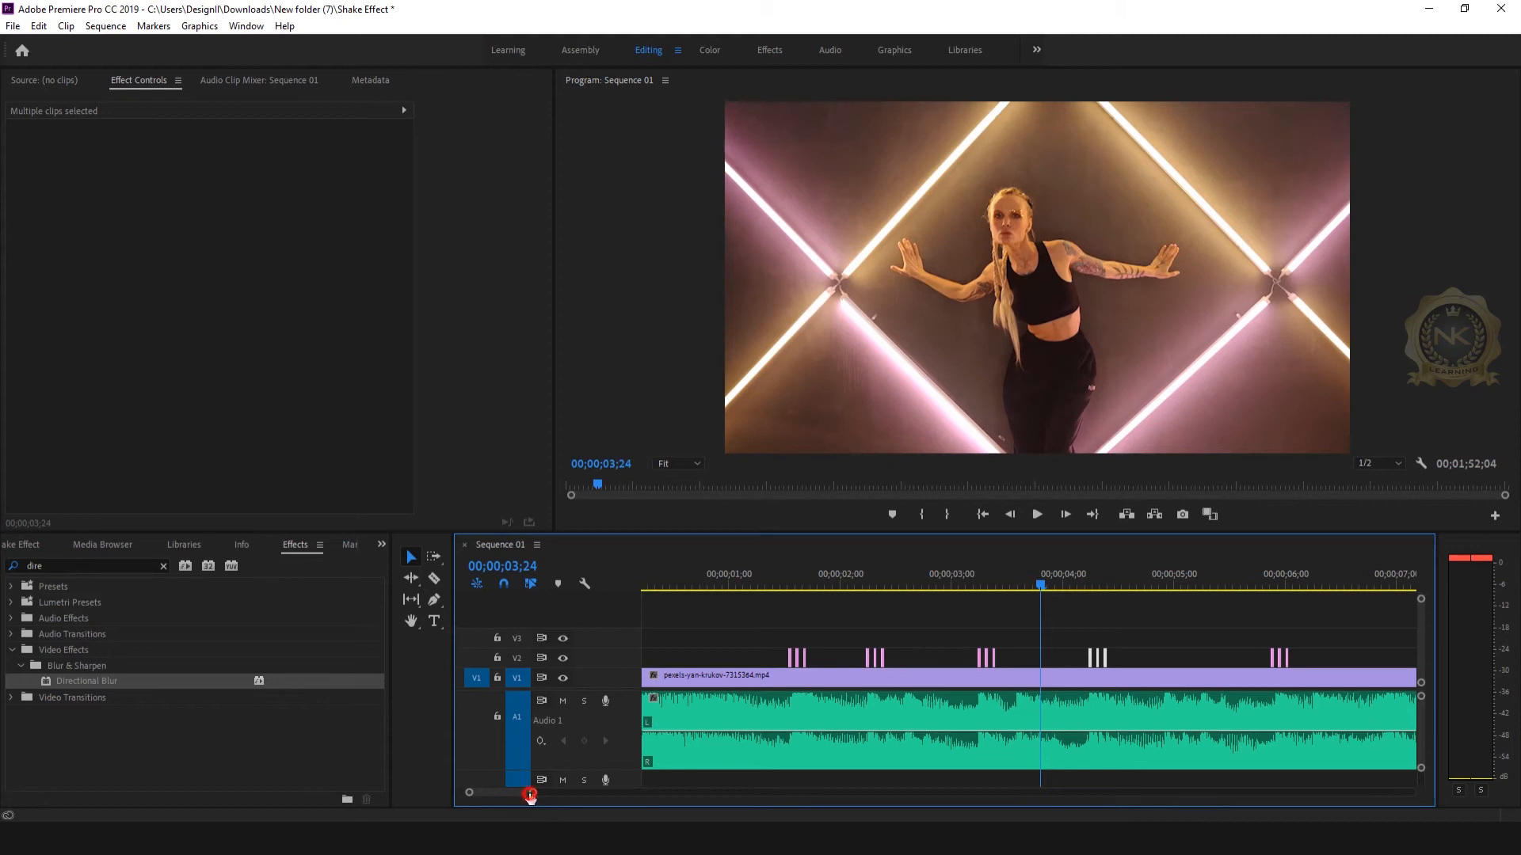
{"action": "left_click_drag", "start_coordinate": [530, 794], "coordinate": [540, 796]}
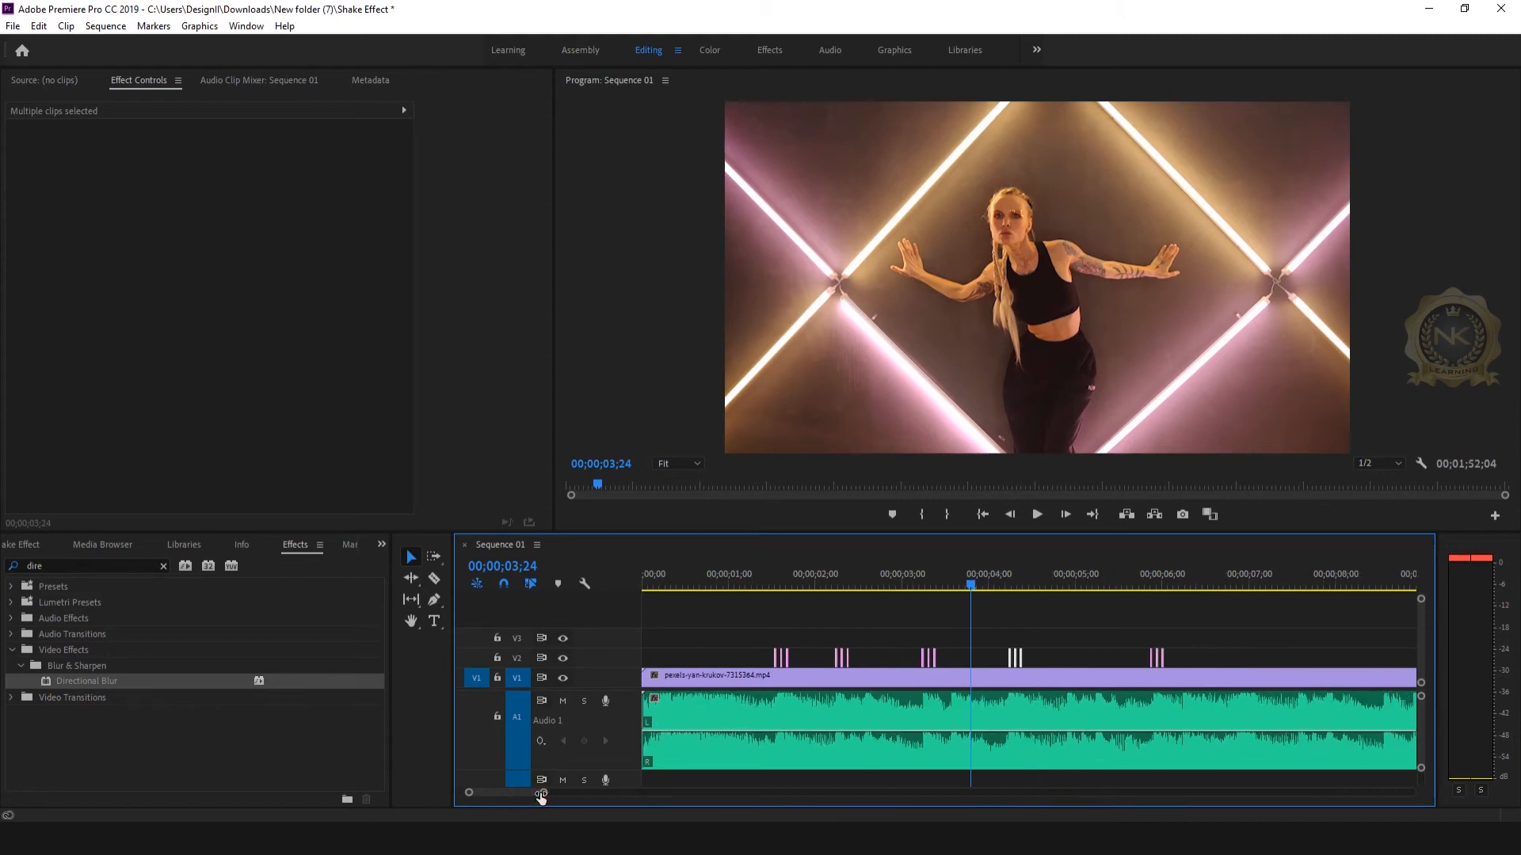
{"action": "left_click_drag", "start_coordinate": [540, 796], "coordinate": [547, 794]}
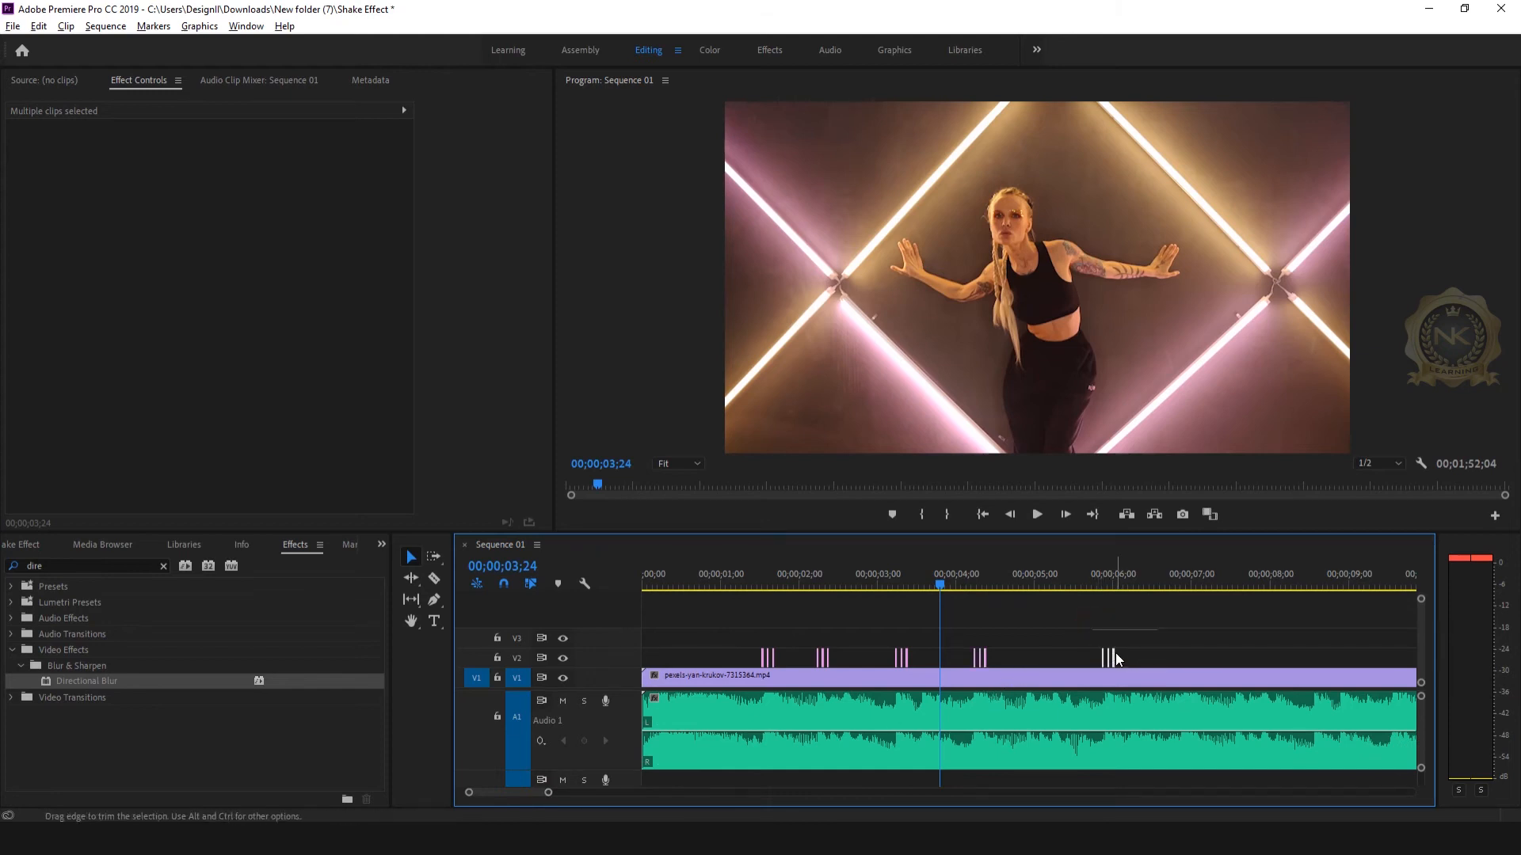
{"action": "left_click_drag", "start_coordinate": [1114, 659], "coordinate": [1203, 664]}
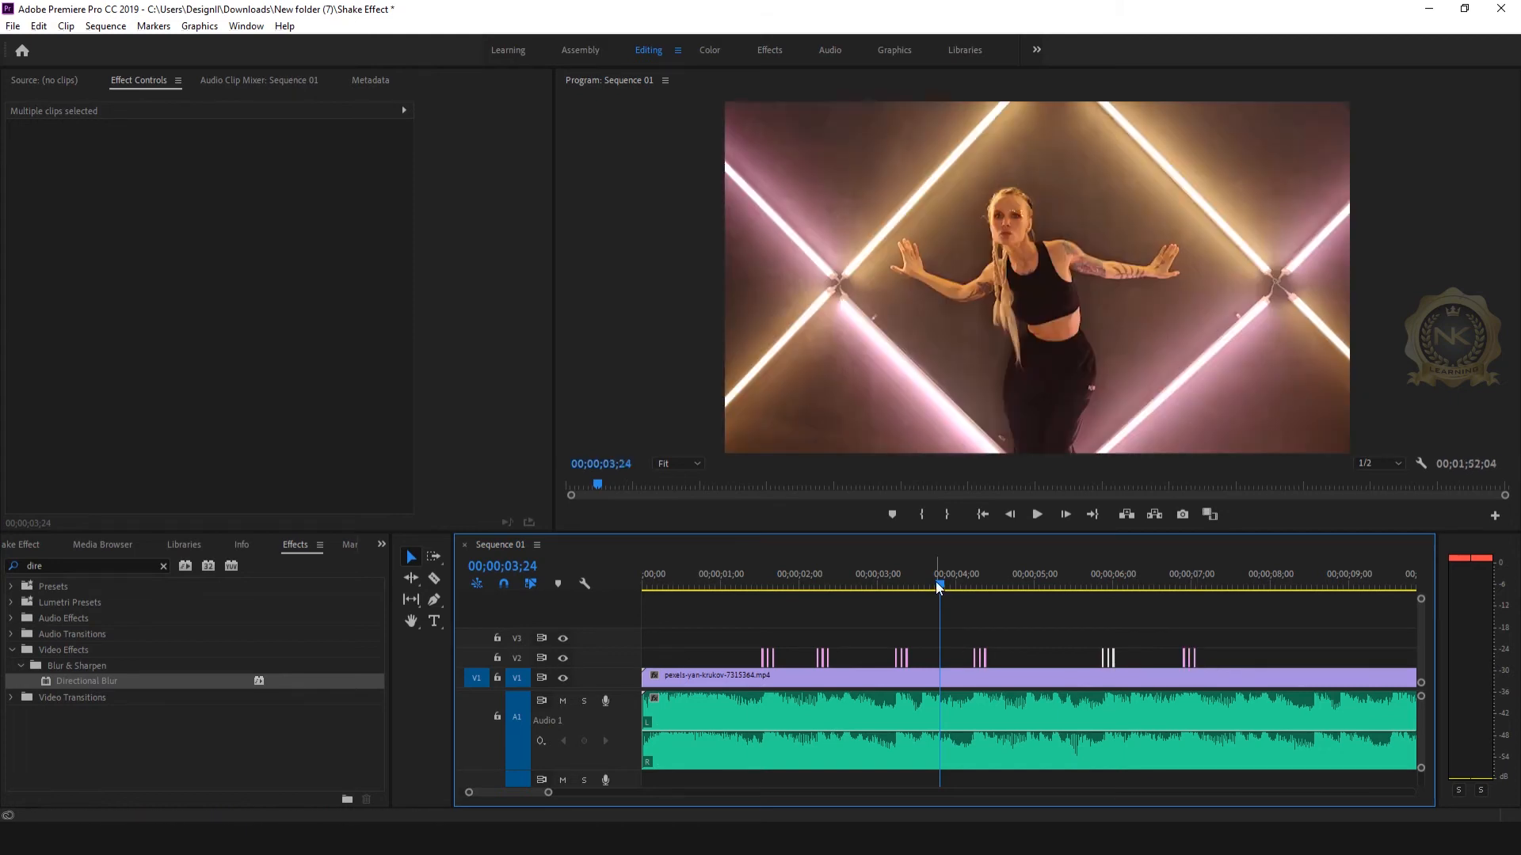
{"action": "key", "text": "Home"}
{"action": "left_click_drag", "start_coordinate": [547, 794], "coordinate": [532, 793]}
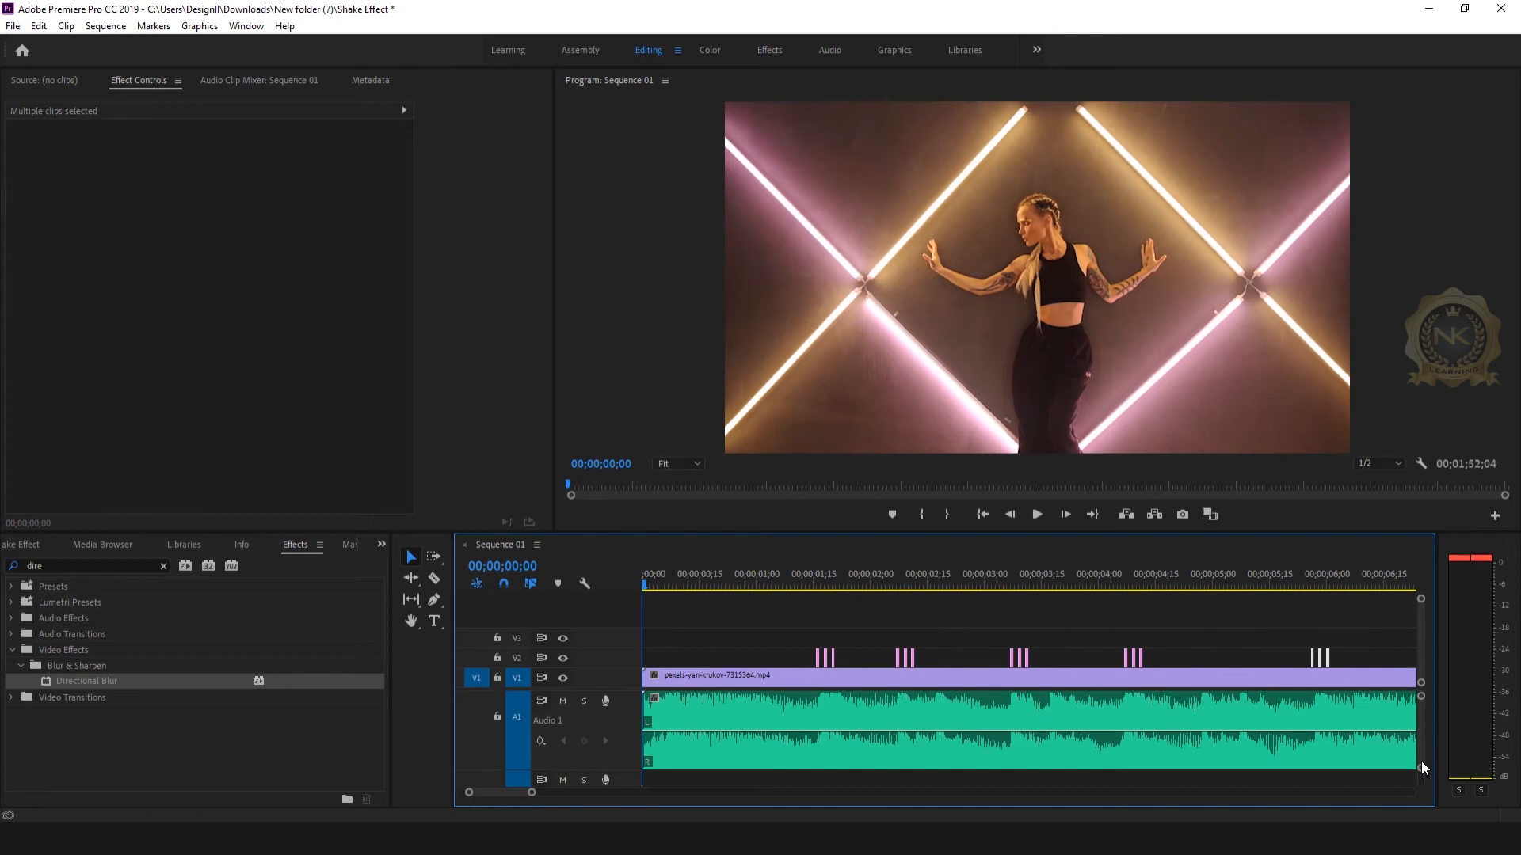
Reduce the A1 track height and play the sequence to locate the next beat, at about 00;00;09;29.
{"action": "left_click_drag", "start_coordinate": [1422, 769], "coordinate": [1412, 784]}
{"action": "left_click", "coordinate": [1036, 515]}
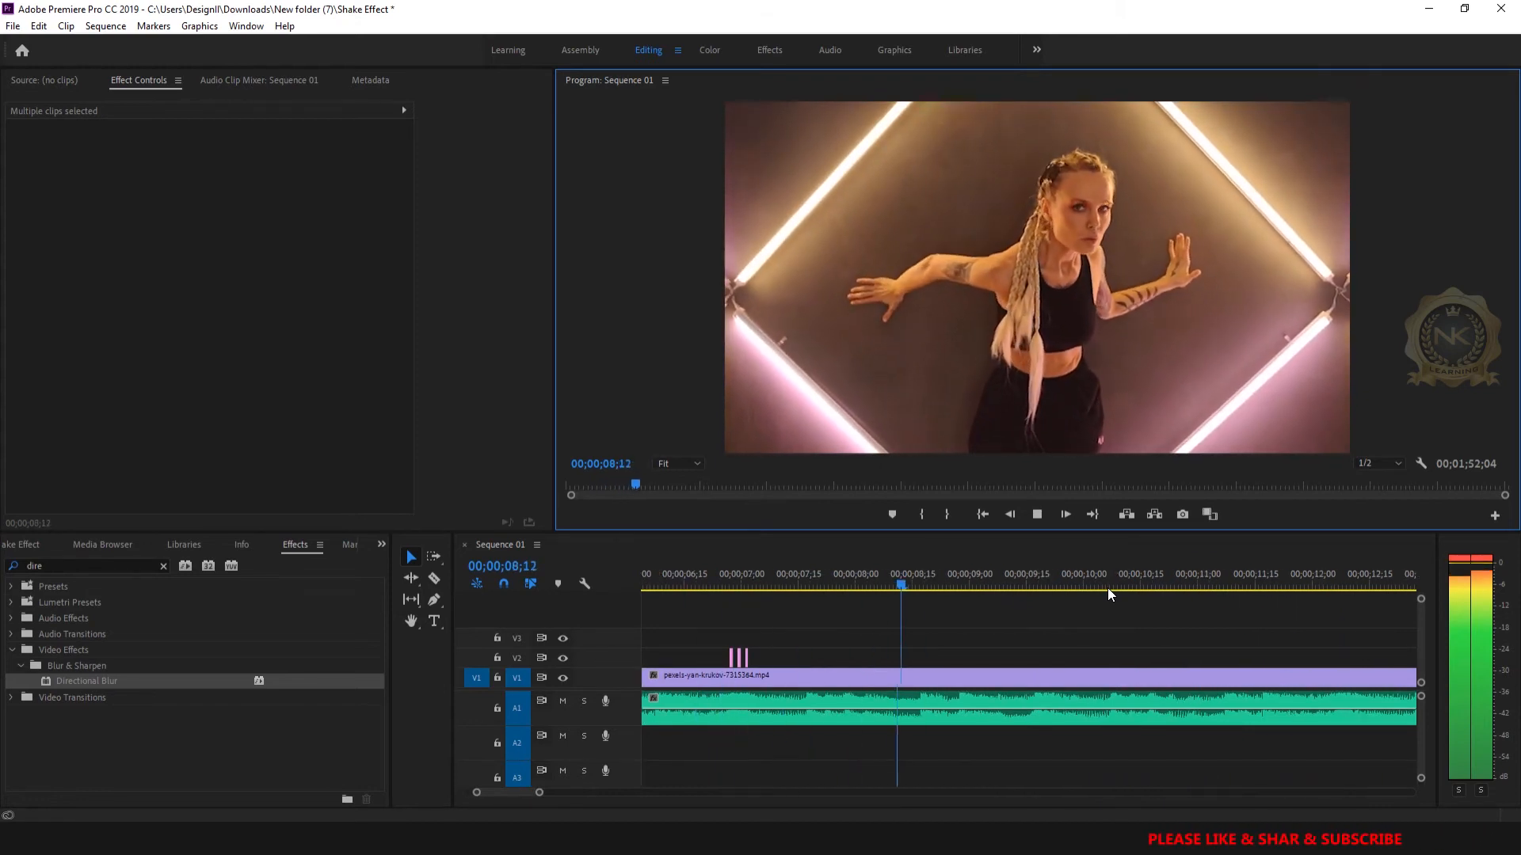
{"action": "key", "text": "space"}
{"action": "mouse_move", "coordinate": [538, 792]}
{"action": "left_mouse_down"}
{"action": "mouse_move", "coordinate": [561, 790]}
{"action": "mouse_move", "coordinate": [537, 792]}
{"action": "left_mouse_up"}
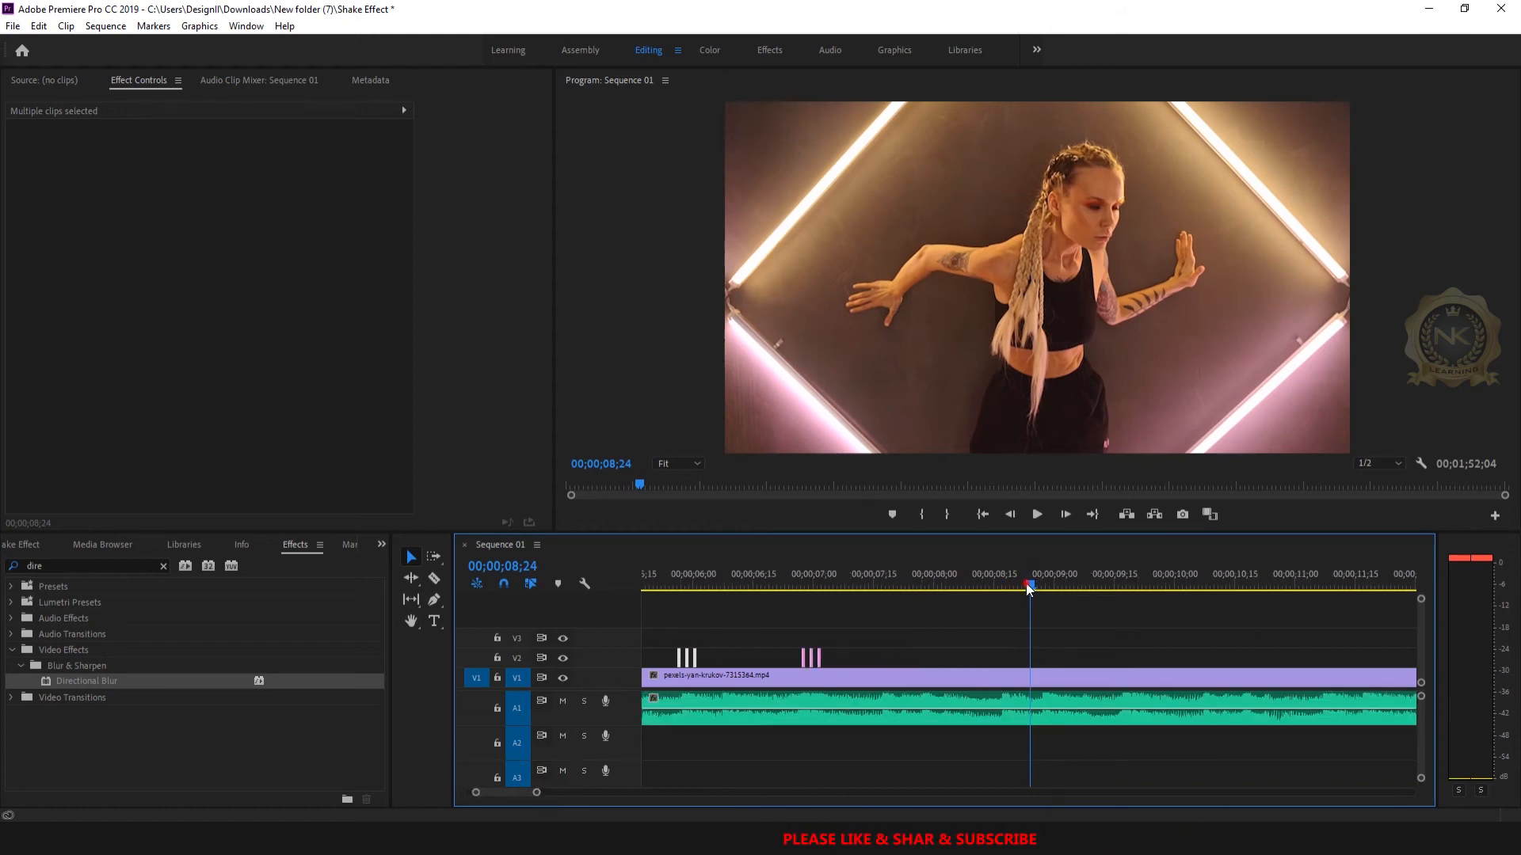
{"action": "left_click", "coordinate": [783, 586]}
{"action": "key", "text": "space"}
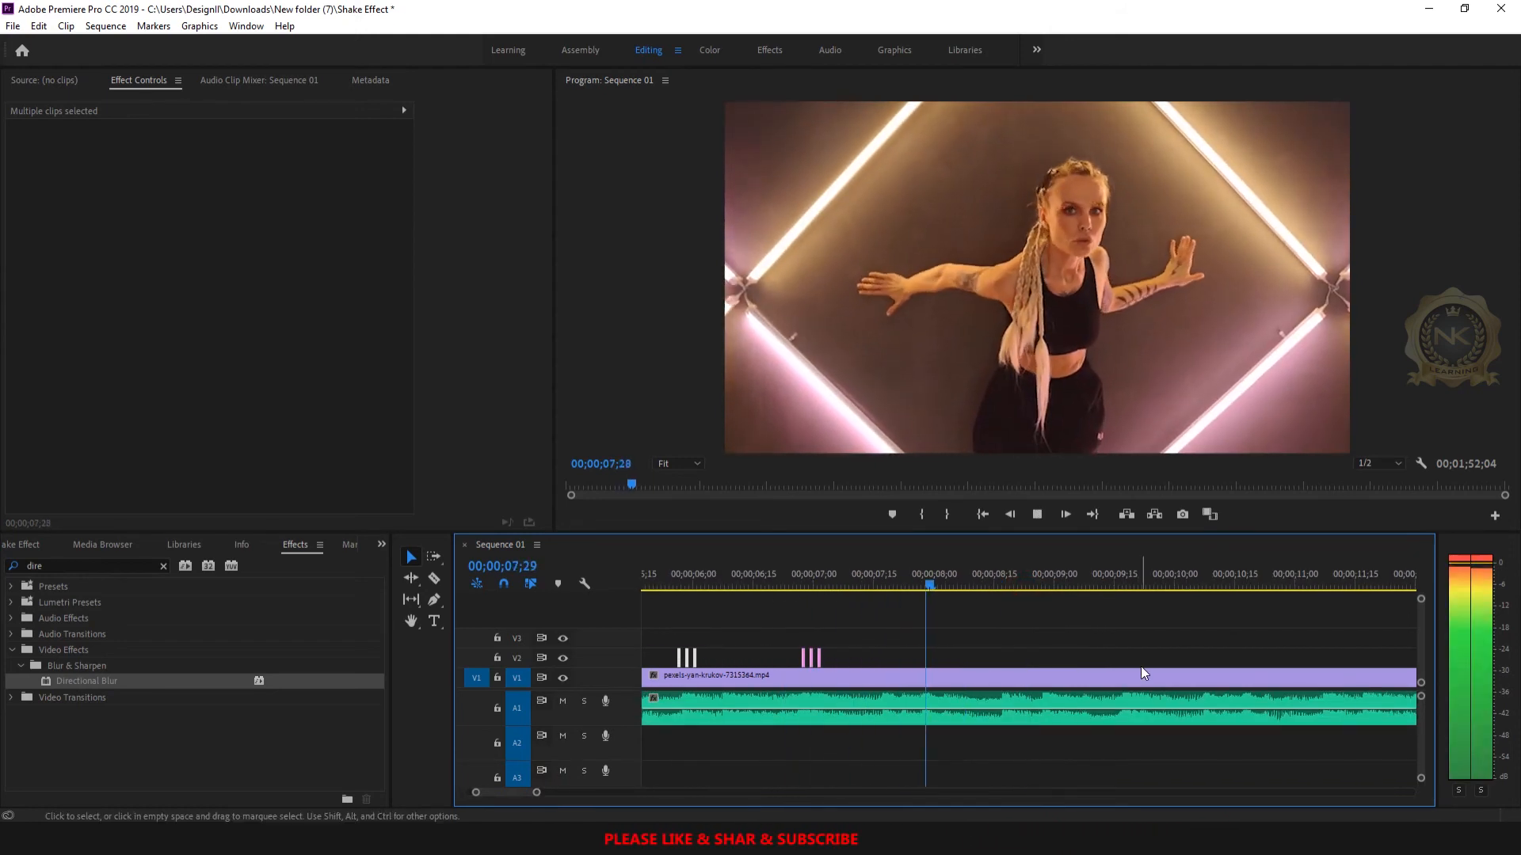
{"action": "key", "text": "space"}
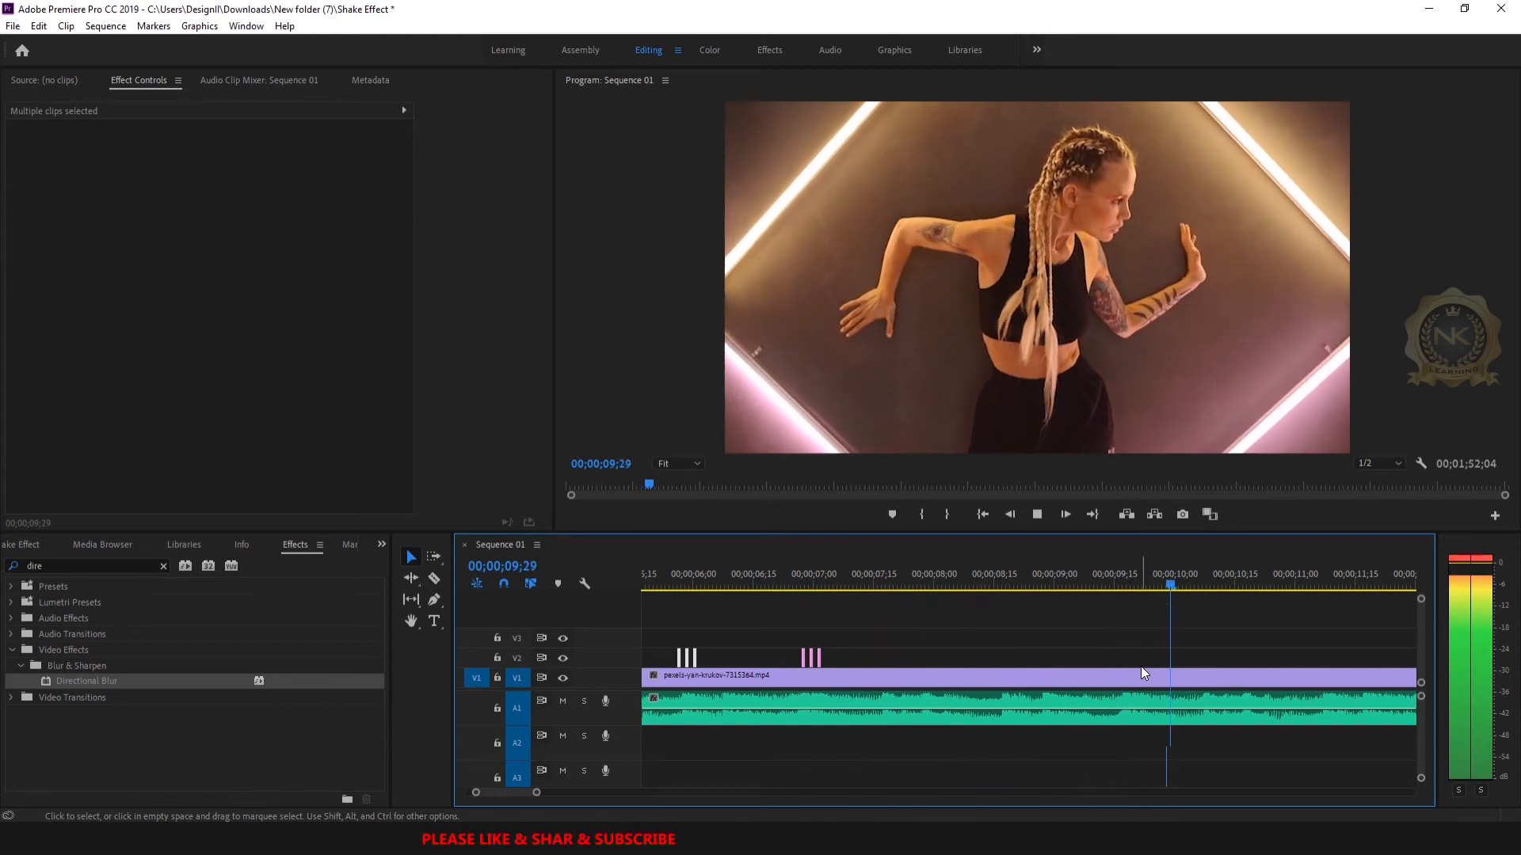
Duplicate the last three-piece group on V2 to the beat at about 00;00;09;18 and play that part back.
{"action": "left_click_drag", "start_coordinate": [862, 624], "coordinate": [776, 677]}
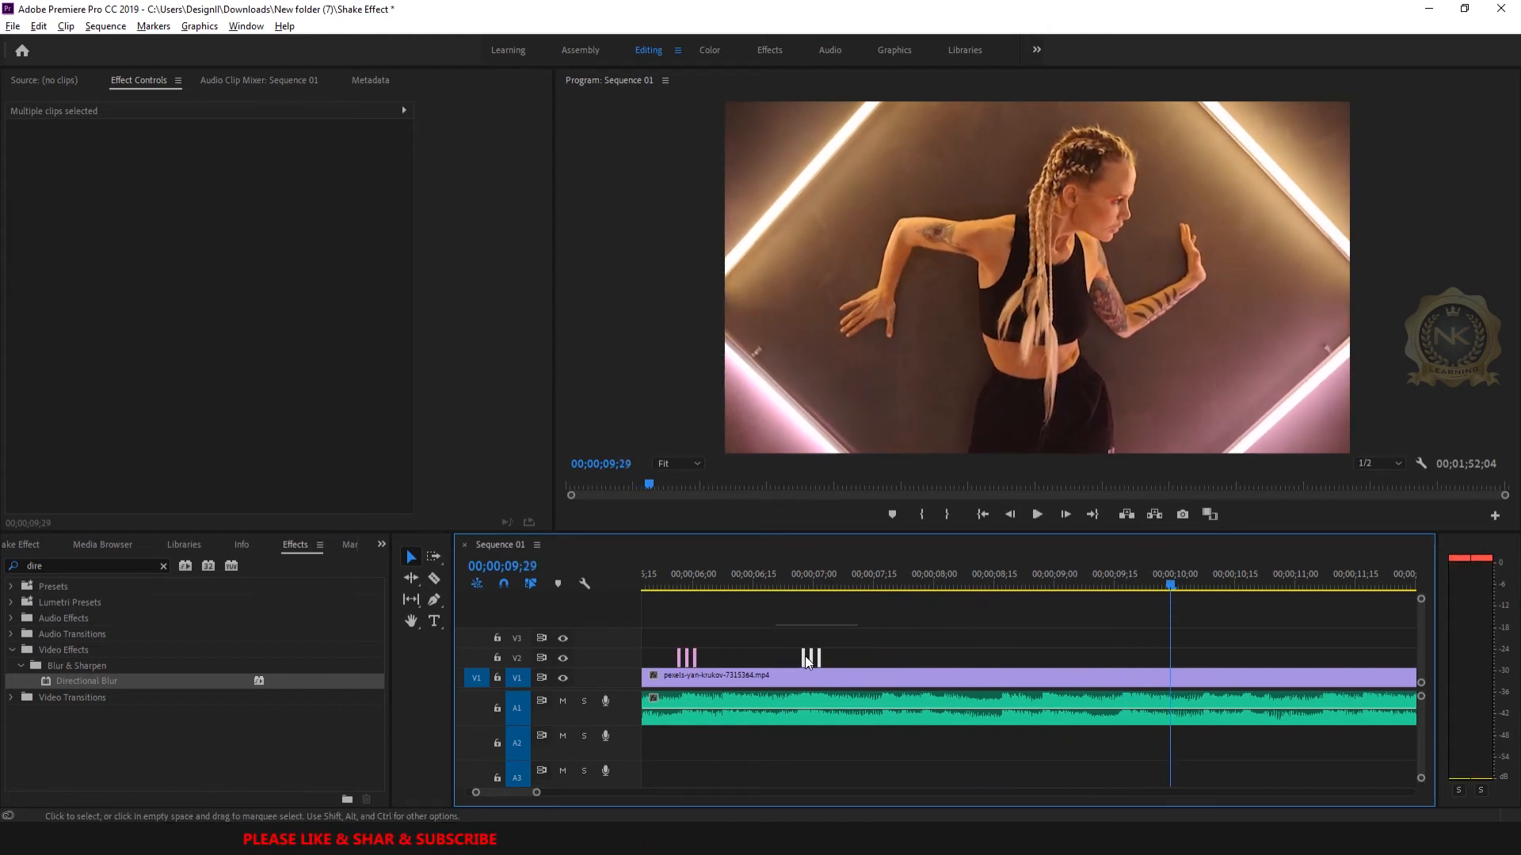
{"action": "left_click_drag", "start_coordinate": [799, 655], "coordinate": [1129, 669]}
{"action": "key", "text": "space"}
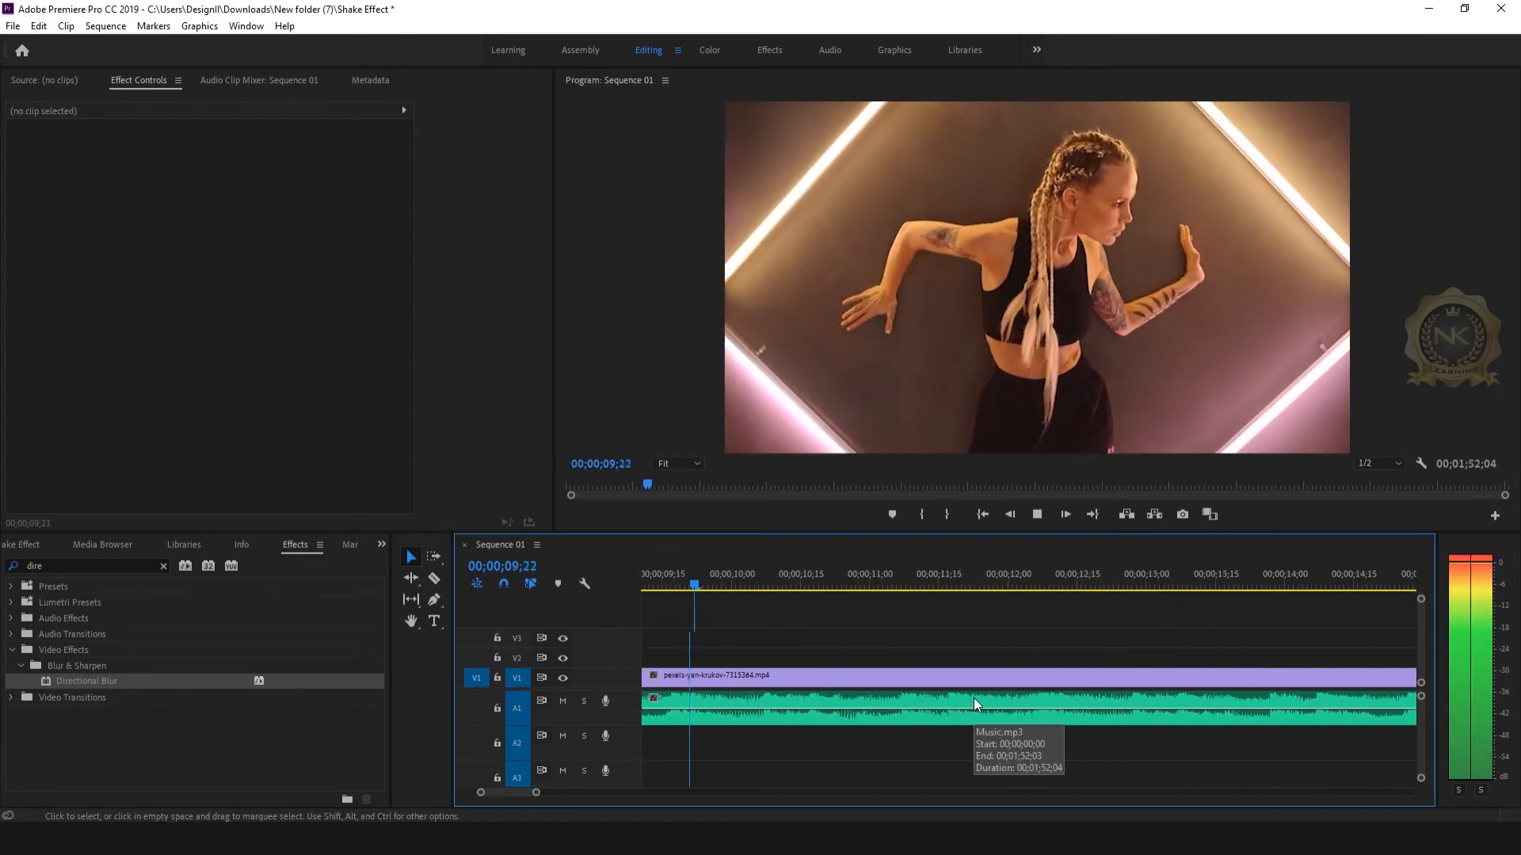
{"action": "key", "text": "space"}
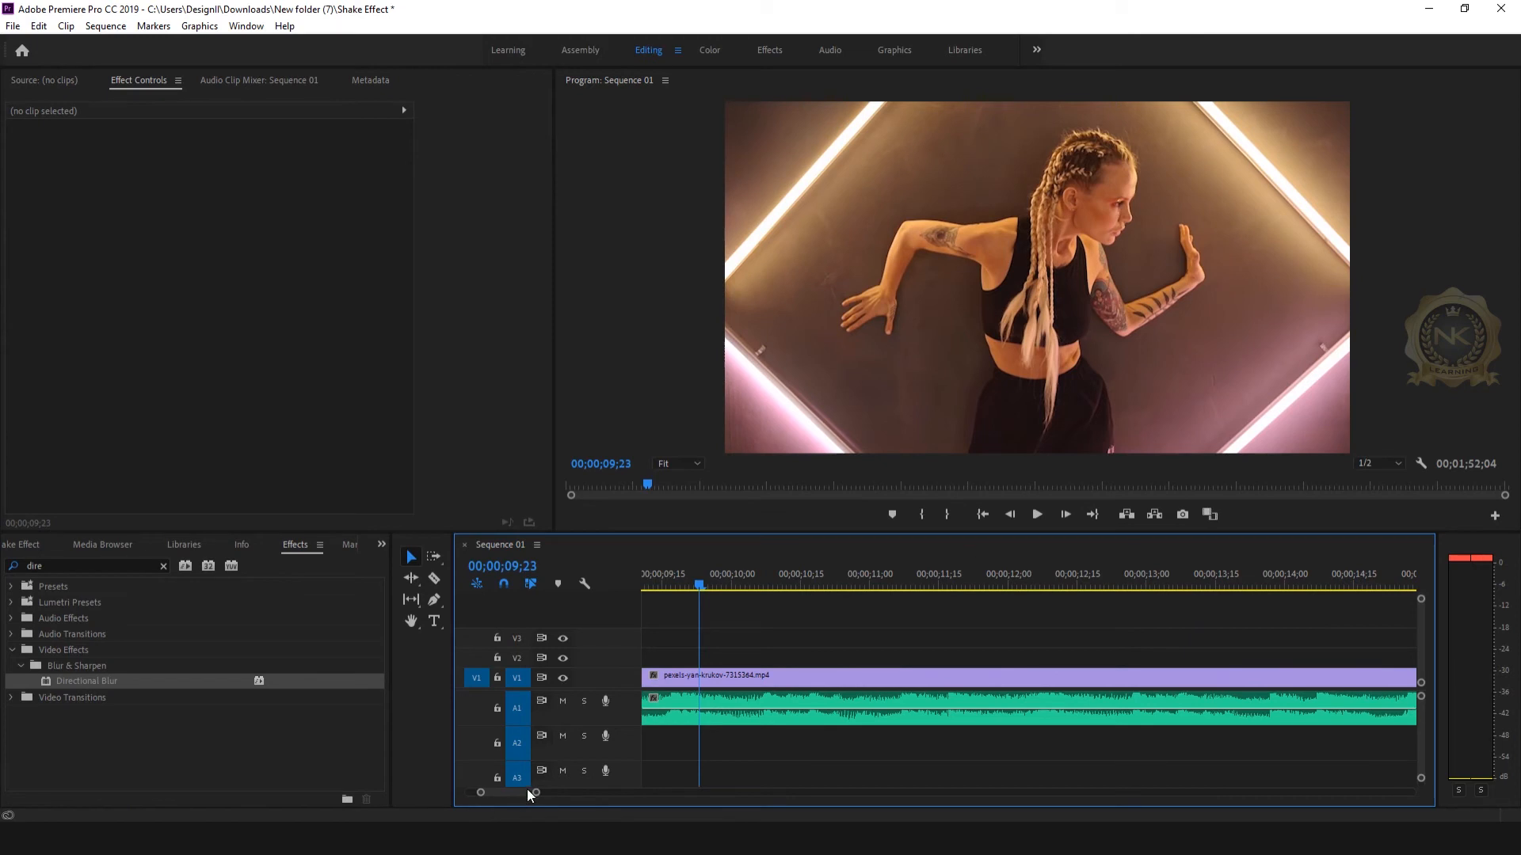
{"action": "left_click_drag", "start_coordinate": [480, 796], "coordinate": [476, 794]}
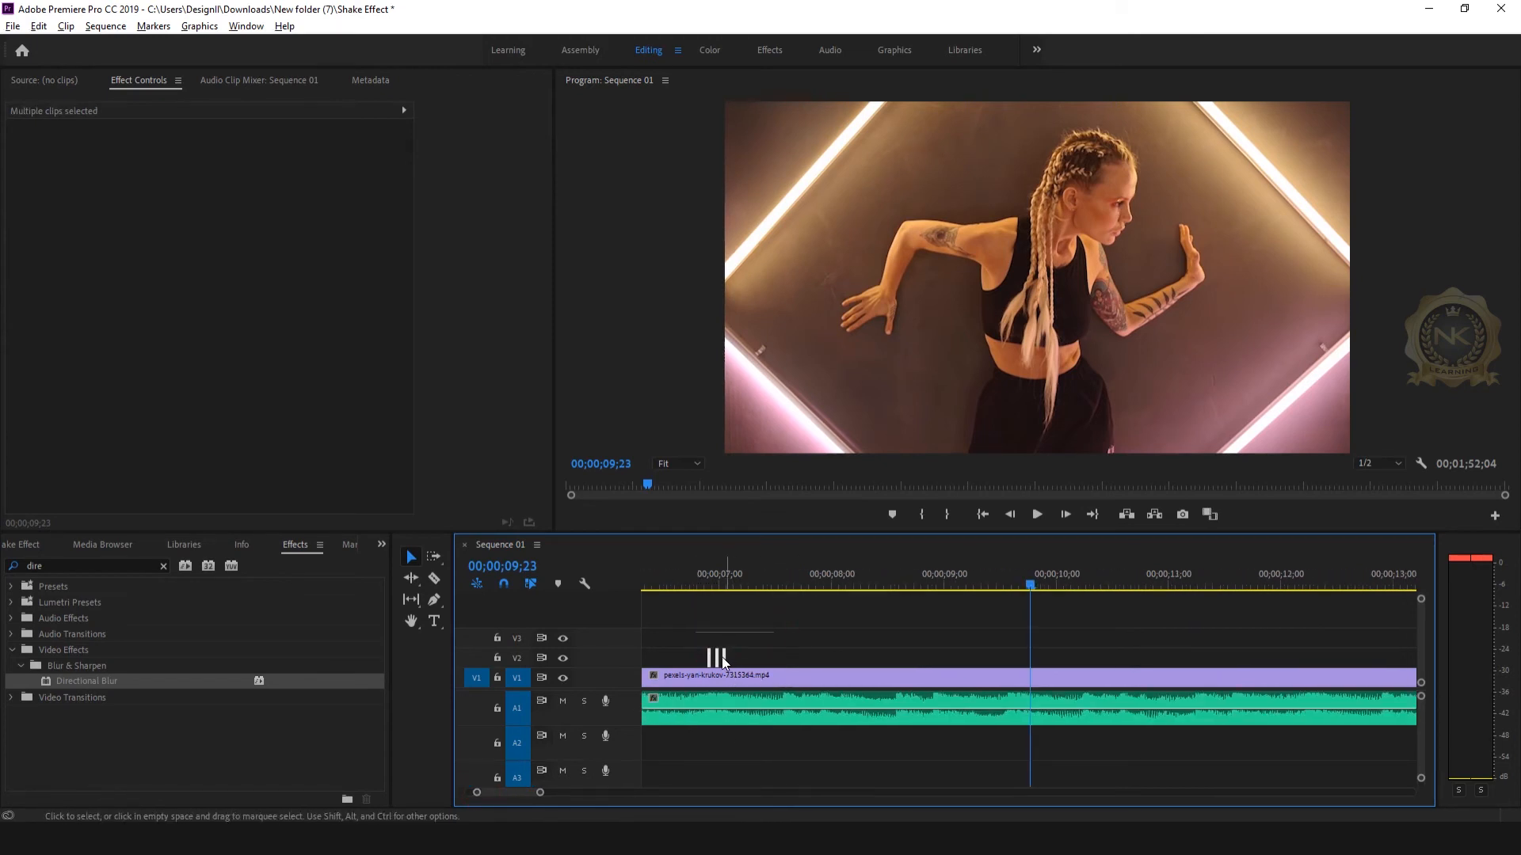
{"action": "left_click_drag", "start_coordinate": [726, 659], "coordinate": [974, 670]}
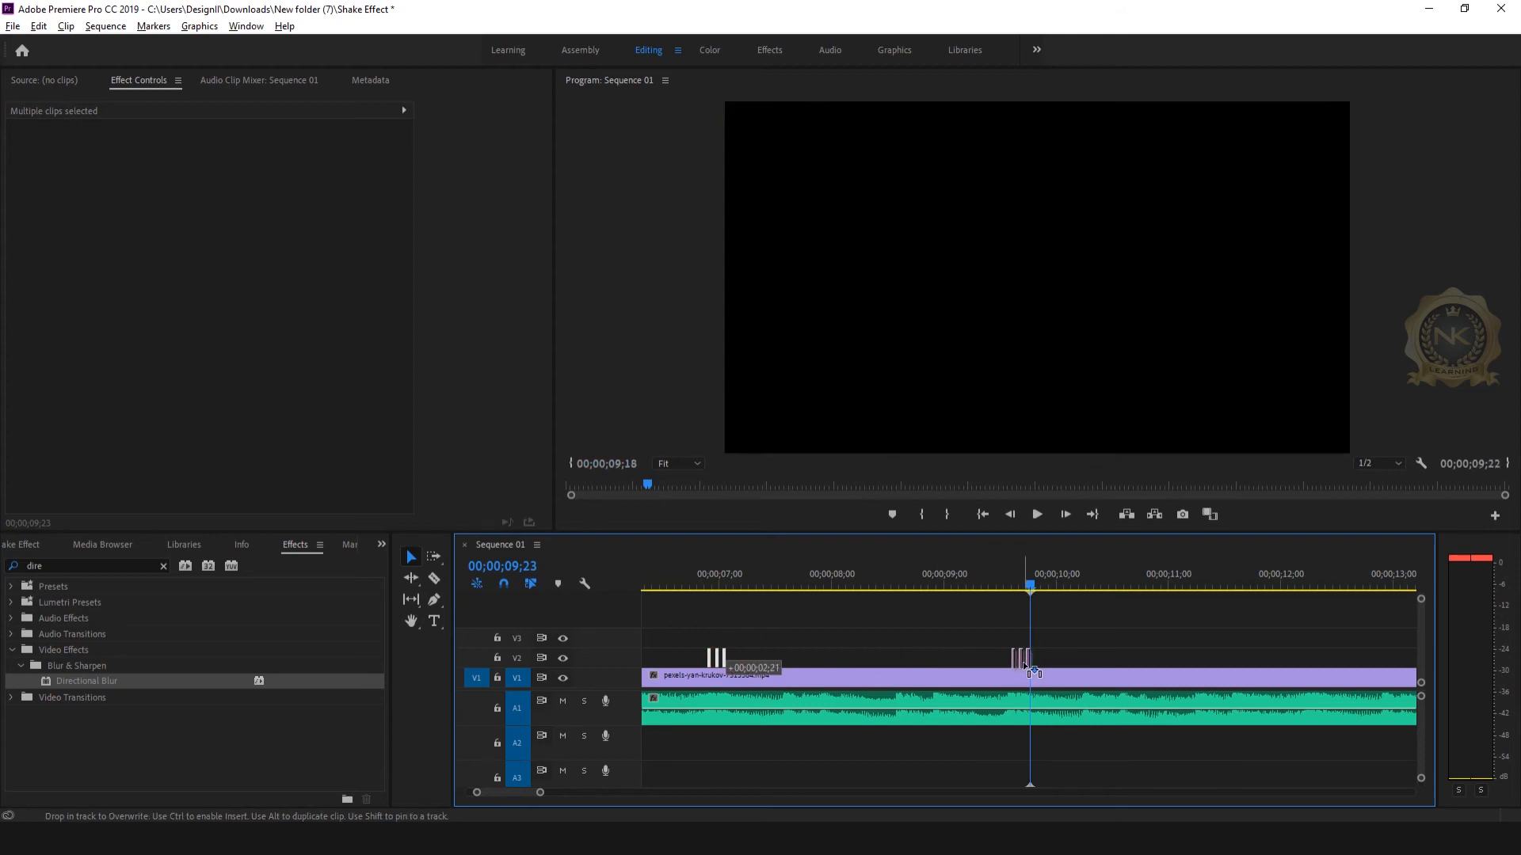
{"action": "left_click_drag", "start_coordinate": [1033, 672], "coordinate": [1033, 671]}
{"action": "left_click_drag", "start_coordinate": [1023, 584], "coordinate": [950, 587]}
{"action": "key", "text": "space"}
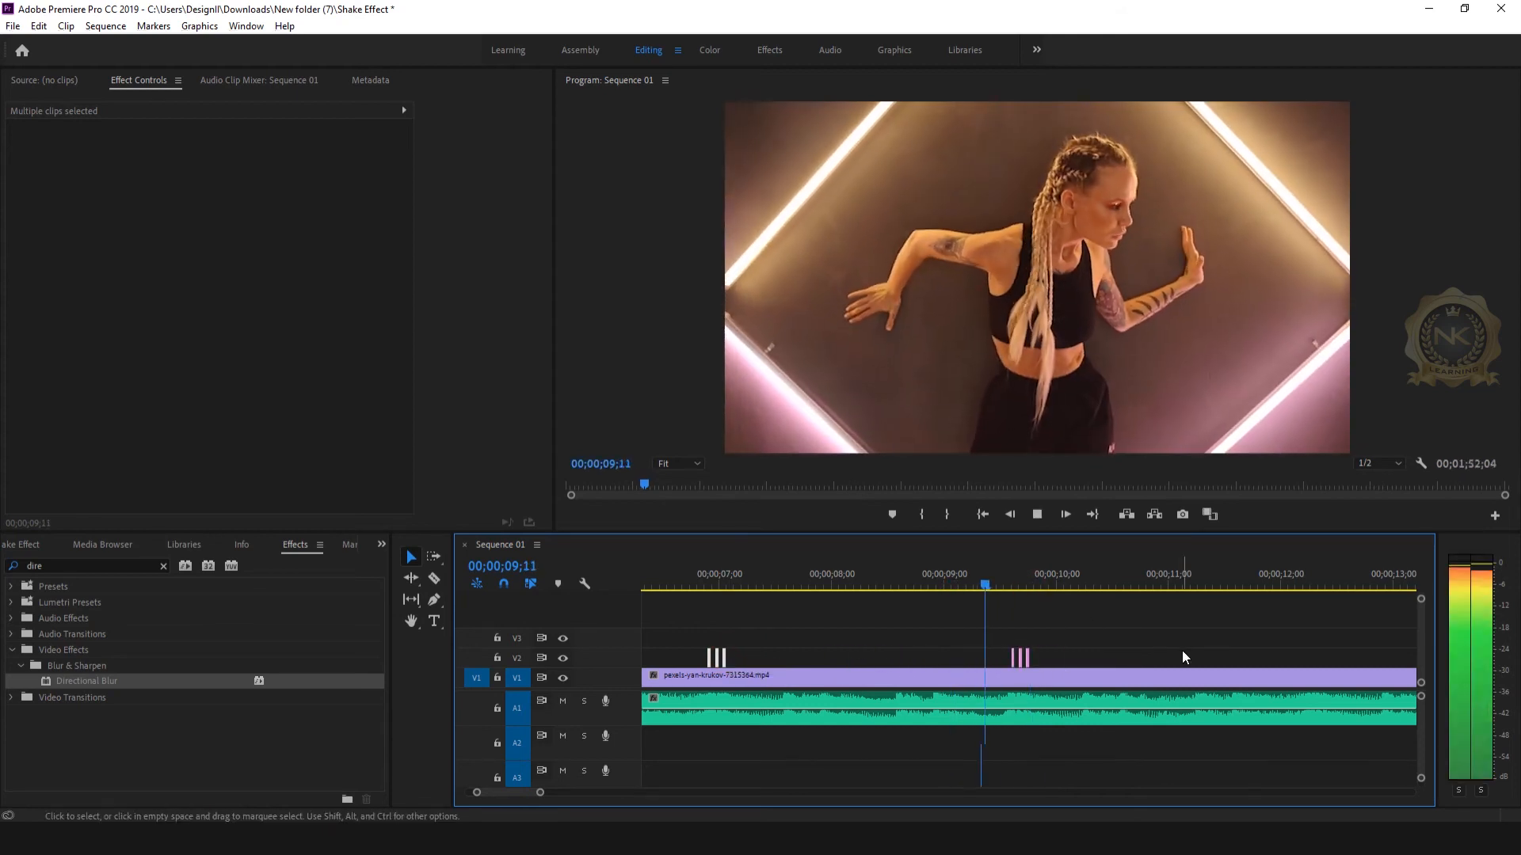
{"action": "key", "text": "space"}
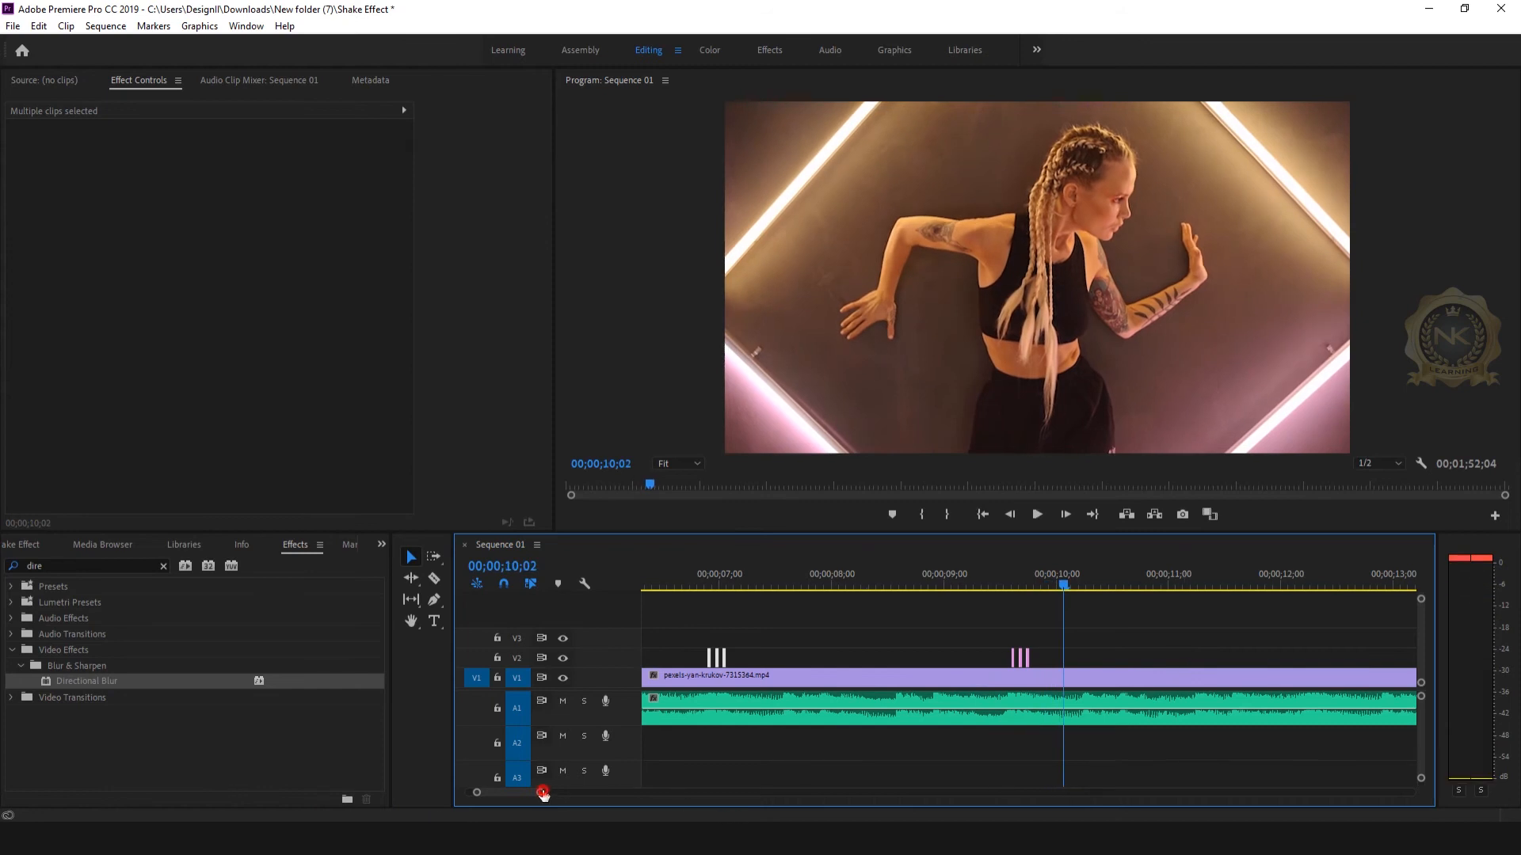
Locate the next beat by playing onward, duplicate the group on V2 to about 00;00;12;06, and play it back.
{"action": "left_click_drag", "start_coordinate": [543, 793], "coordinate": [554, 795]}
{"action": "key", "text": "space"}
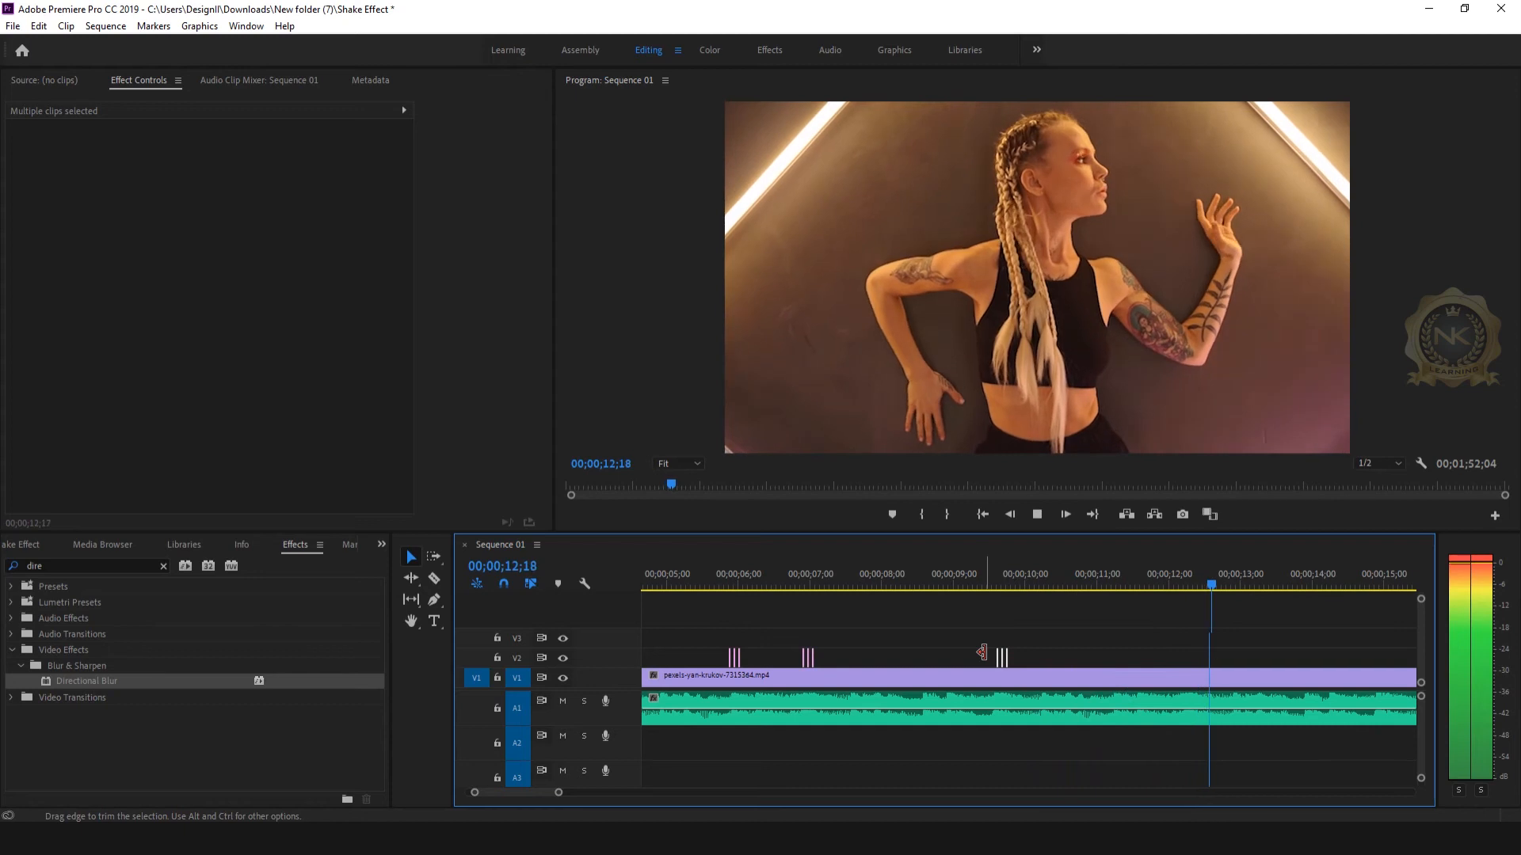
{"action": "key", "text": "space"}
{"action": "key", "text": "space"}
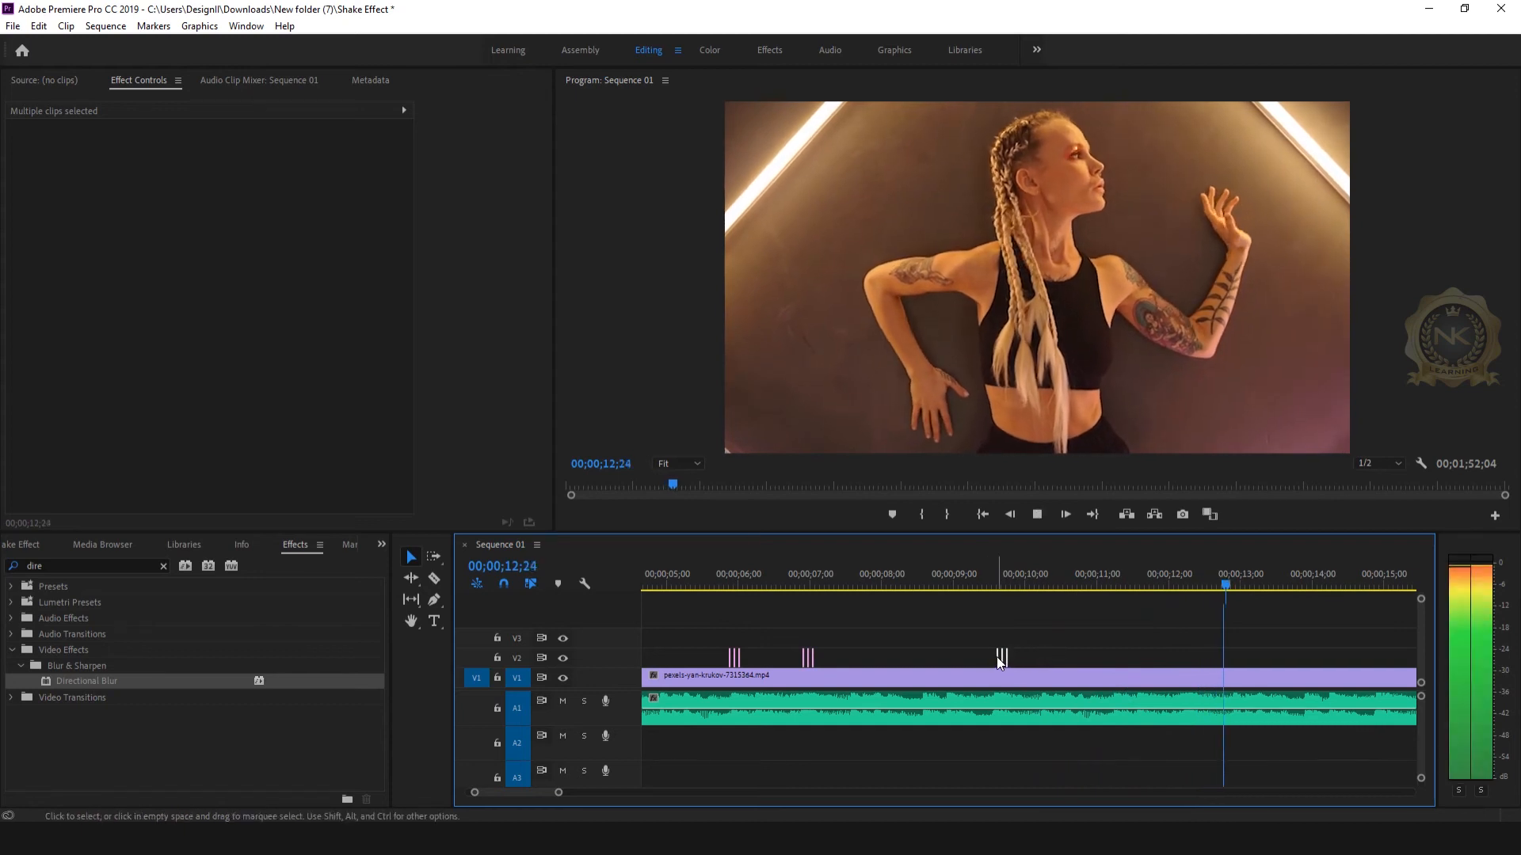
{"action": "key", "text": "space"}
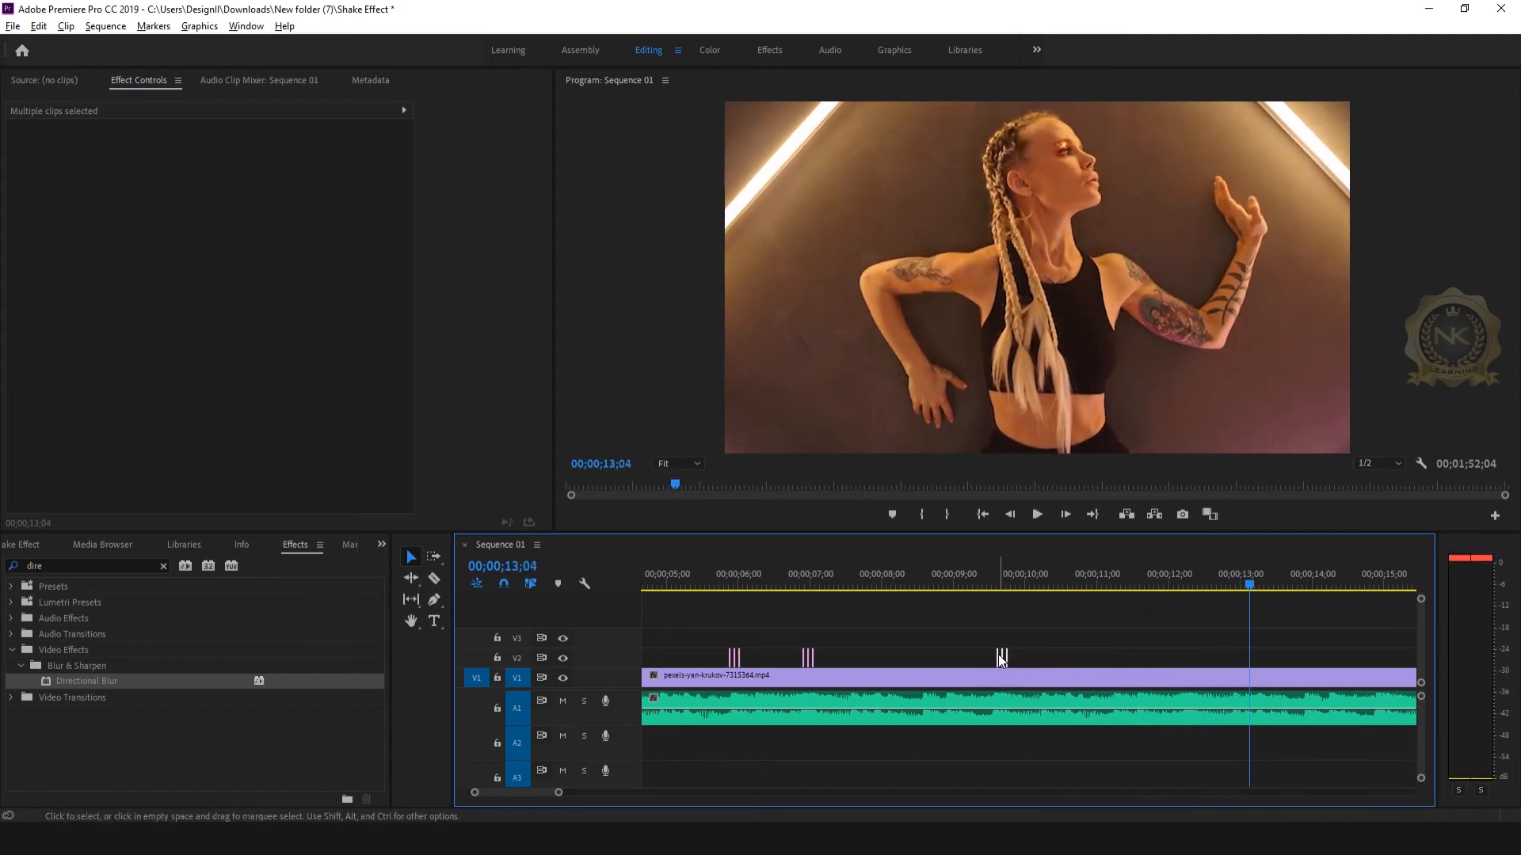
{"action": "left_click_drag", "start_coordinate": [1002, 657], "coordinate": [1192, 663]}
{"action": "left_click_drag", "start_coordinate": [1251, 582], "coordinate": [1150, 582]}
{"action": "key", "text": "space"}
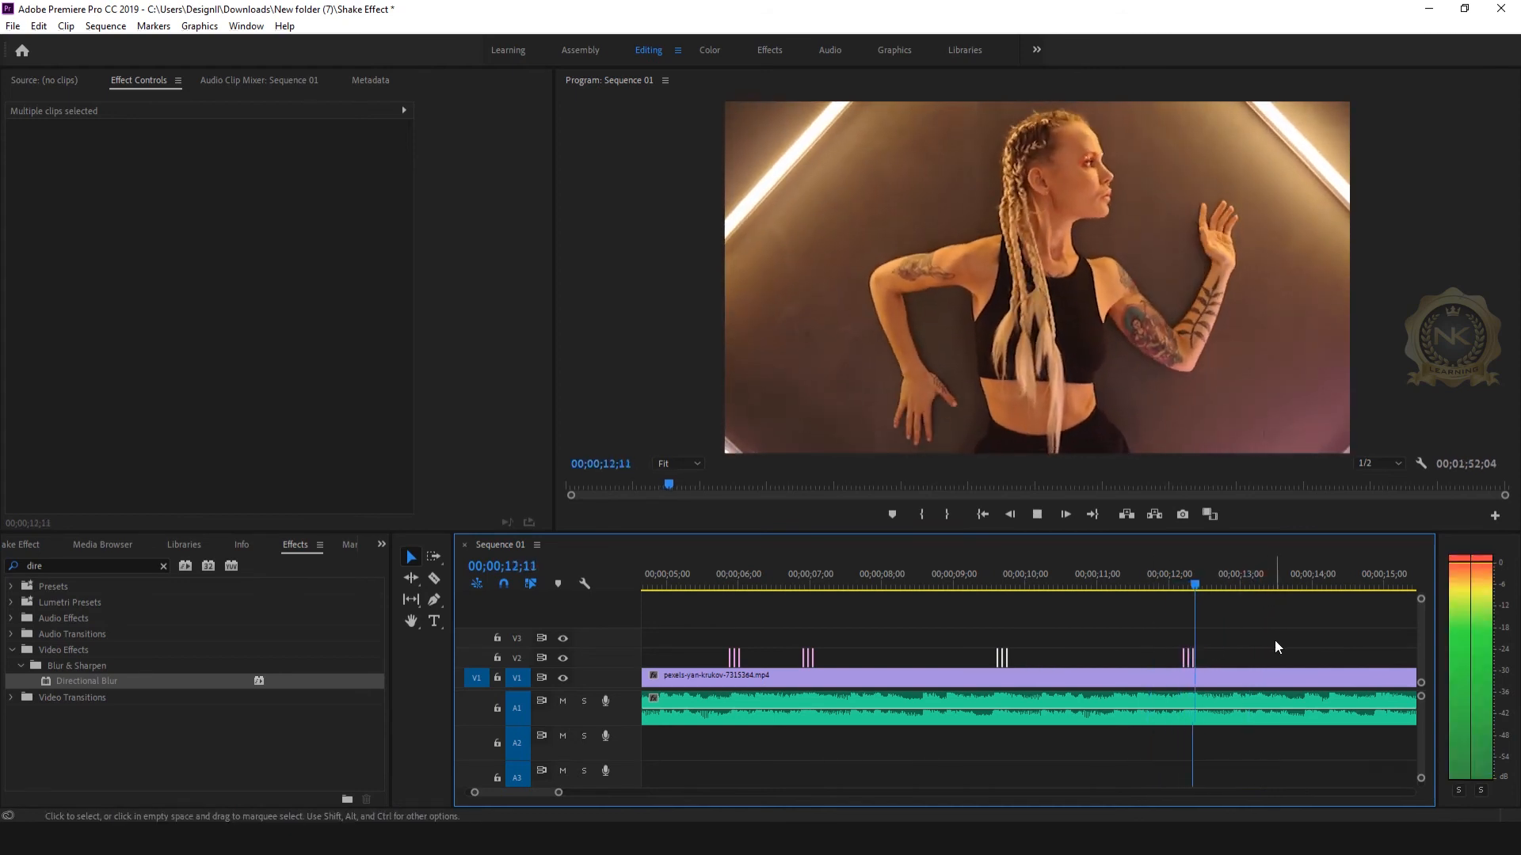
{"action": "key", "text": "space"}
Duplicate the three-piece group on V2 to the beat at about 00;00;15;00 and play onward to about 00;00;17;23.
{"action": "left_click_drag", "start_coordinate": [559, 792], "coordinate": [571, 792]}
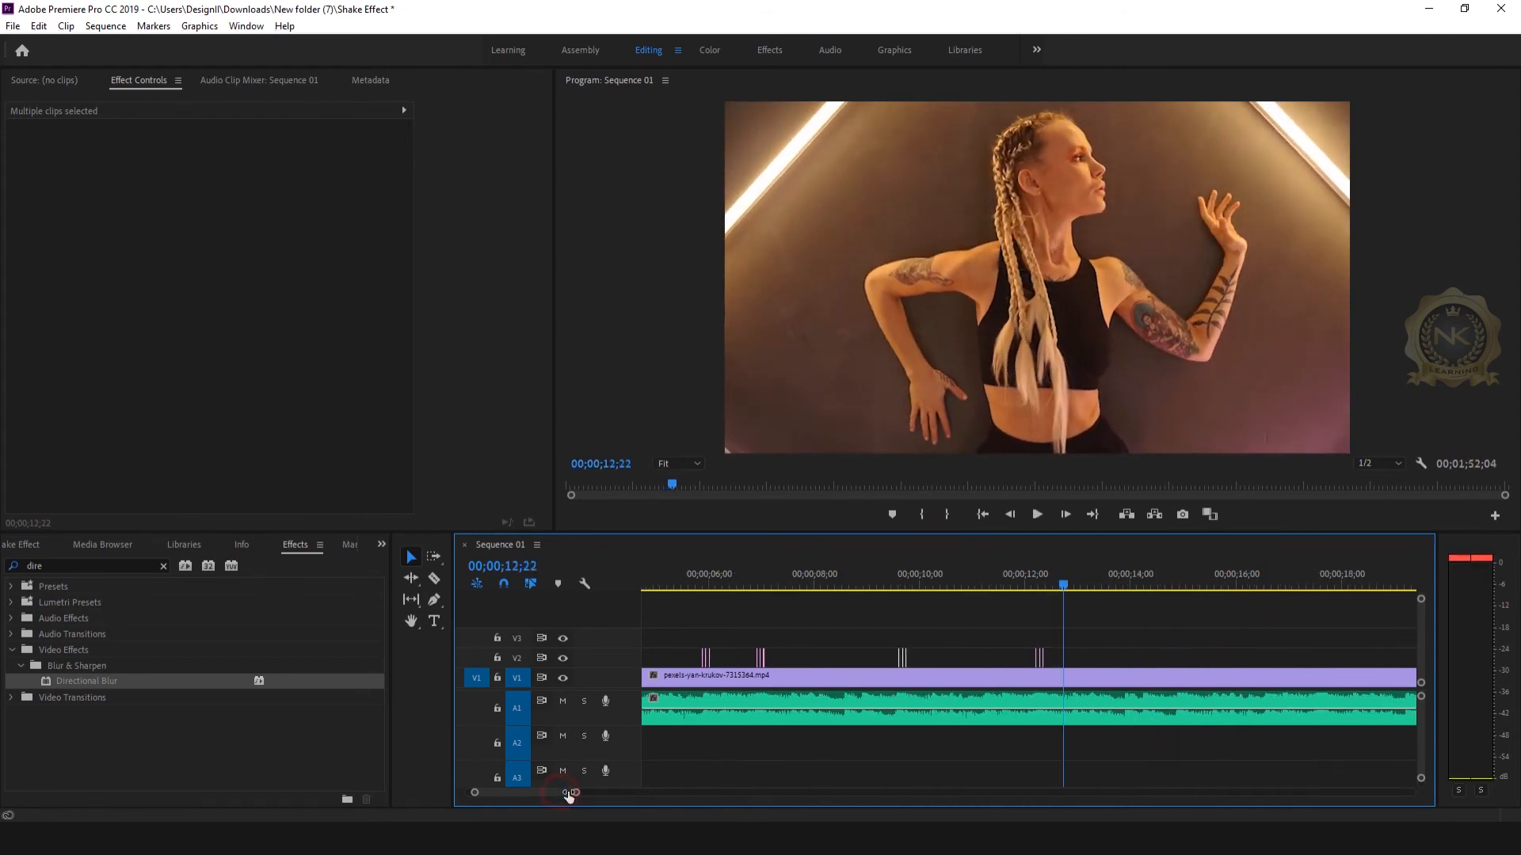
{"action": "left_click_drag", "start_coordinate": [576, 792], "coordinate": [516, 792]}
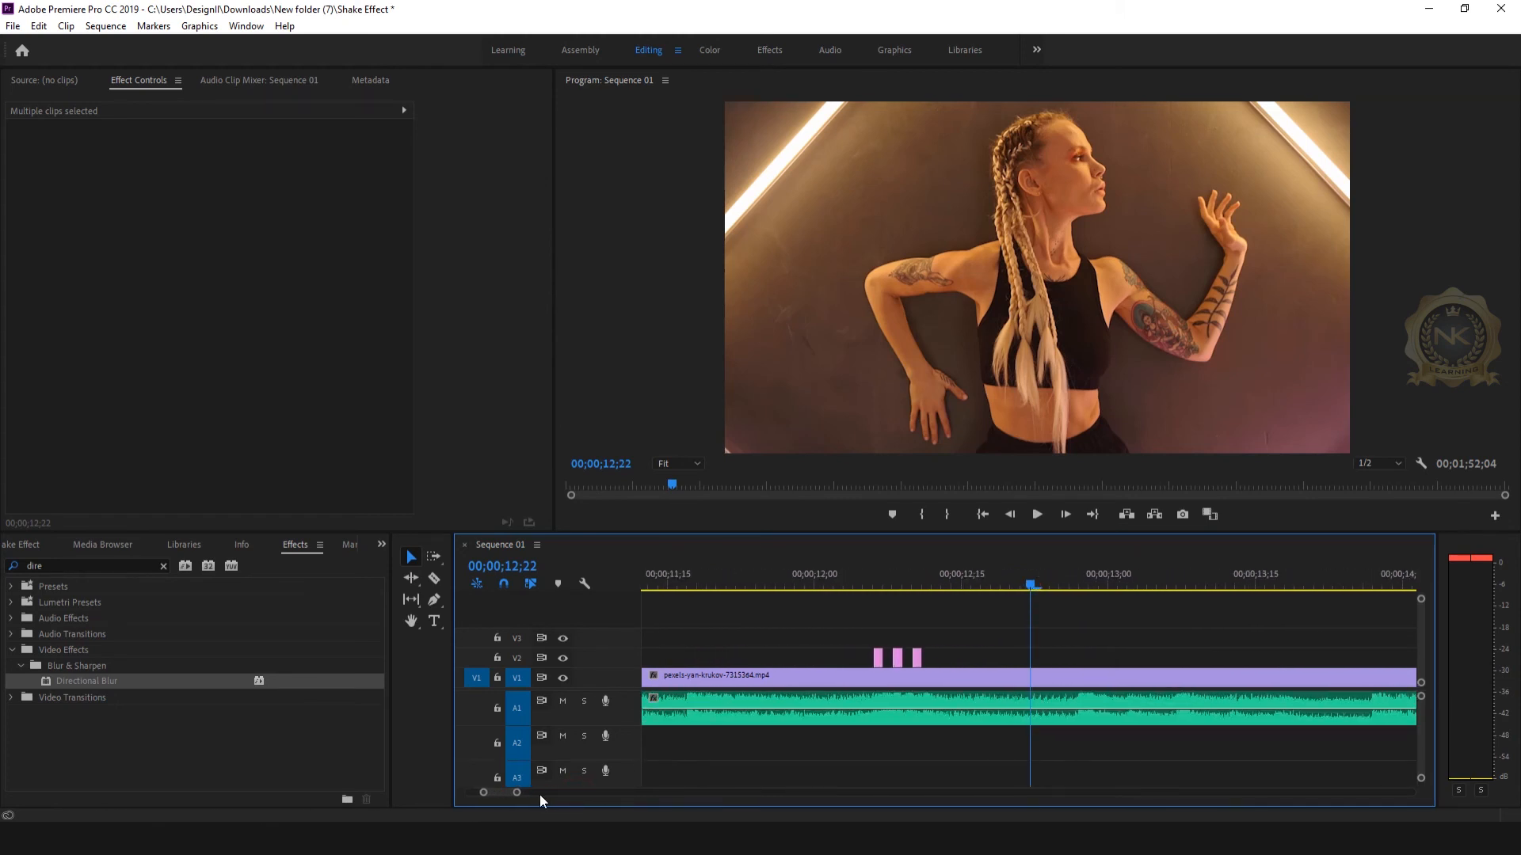
{"action": "key", "text": "space"}
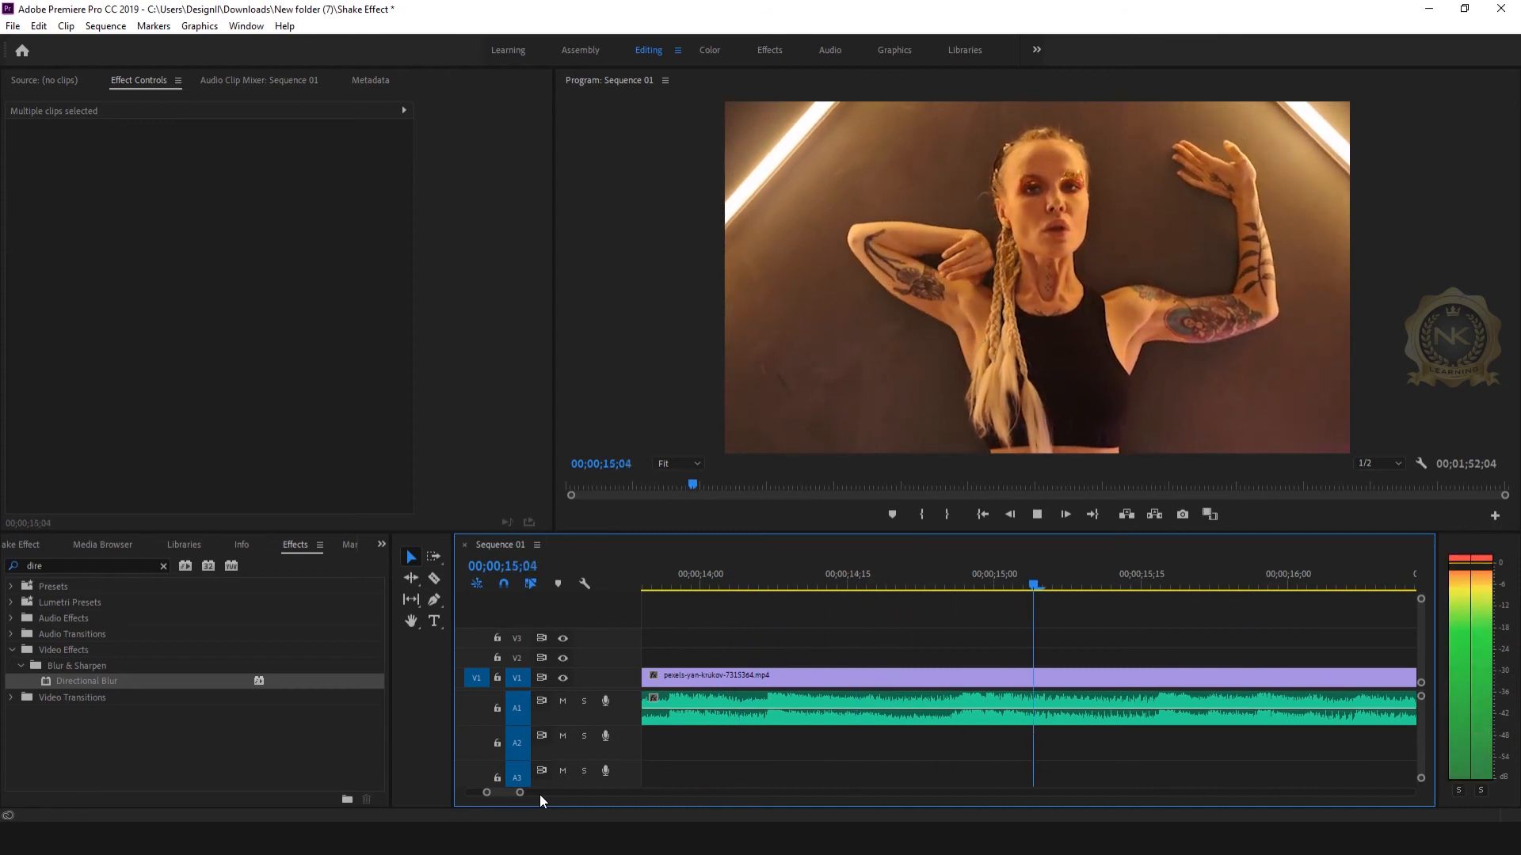
{"action": "key", "text": "space"}
{"action": "left_click_drag", "start_coordinate": [521, 794], "coordinate": [556, 793]}
{"action": "left_click_drag", "start_coordinate": [761, 654], "coordinate": [985, 659]}
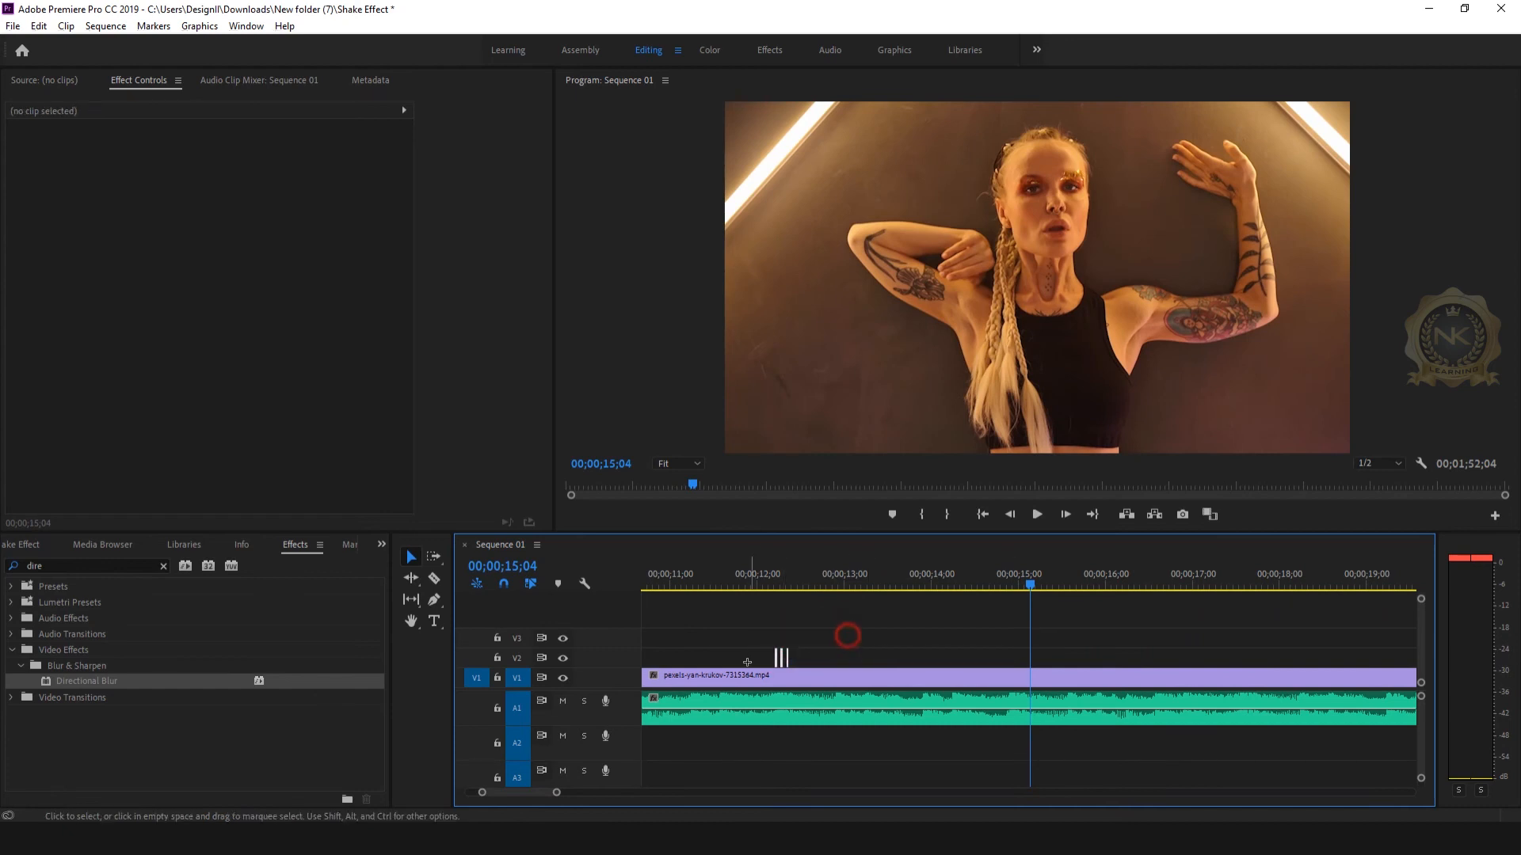
{"action": "left_click", "coordinate": [780, 654]}
{"action": "left_click_drag", "start_coordinate": [812, 658], "coordinate": [1023, 658]}
{"action": "left_click_drag", "start_coordinate": [1029, 587], "coordinate": [972, 583]}
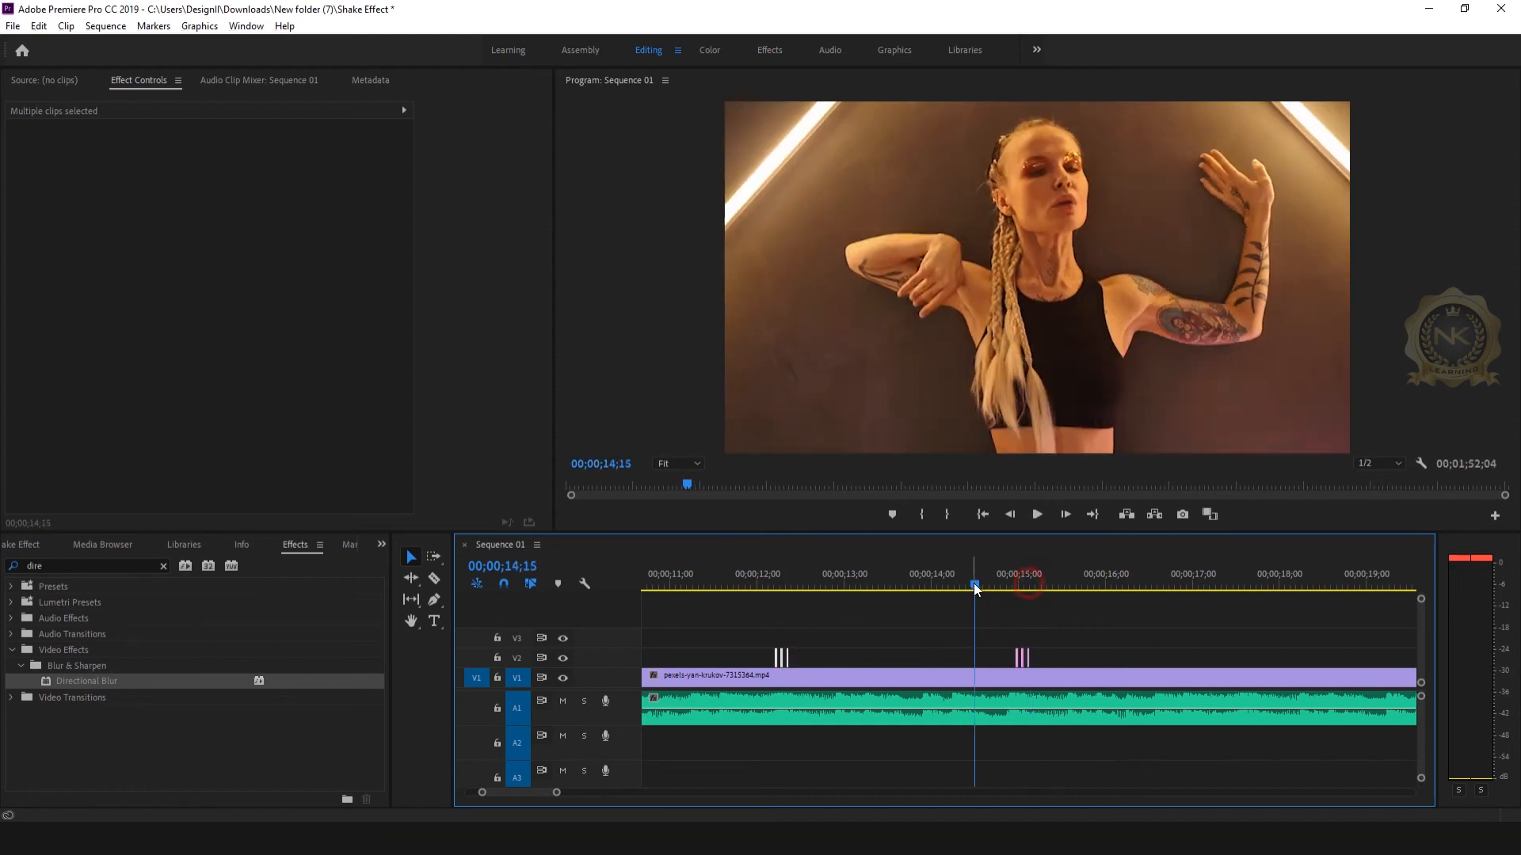
{"action": "key", "text": "space"}
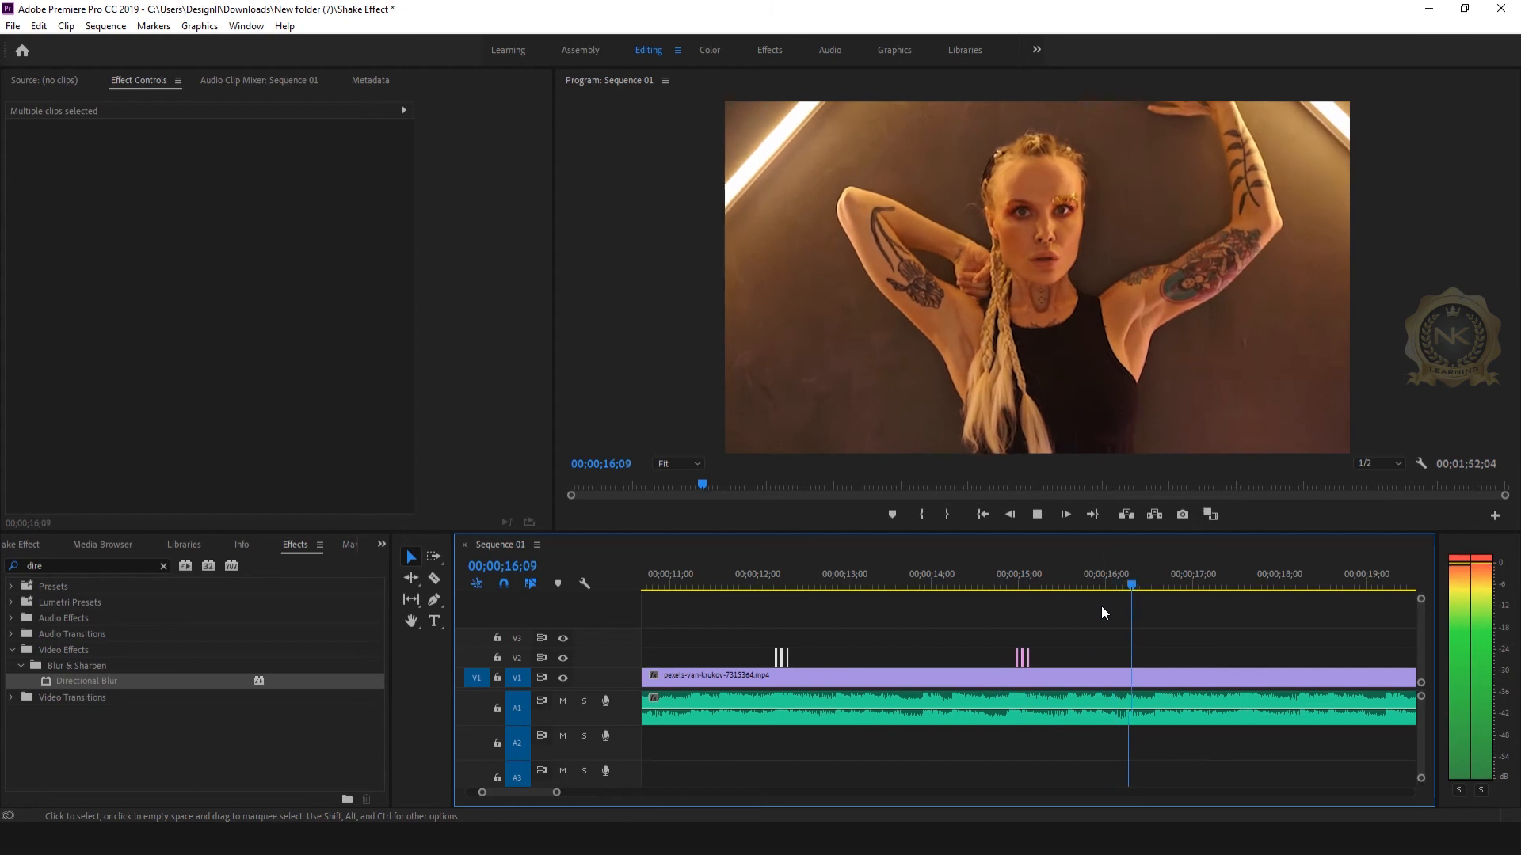
{"action": "key", "text": "space"}
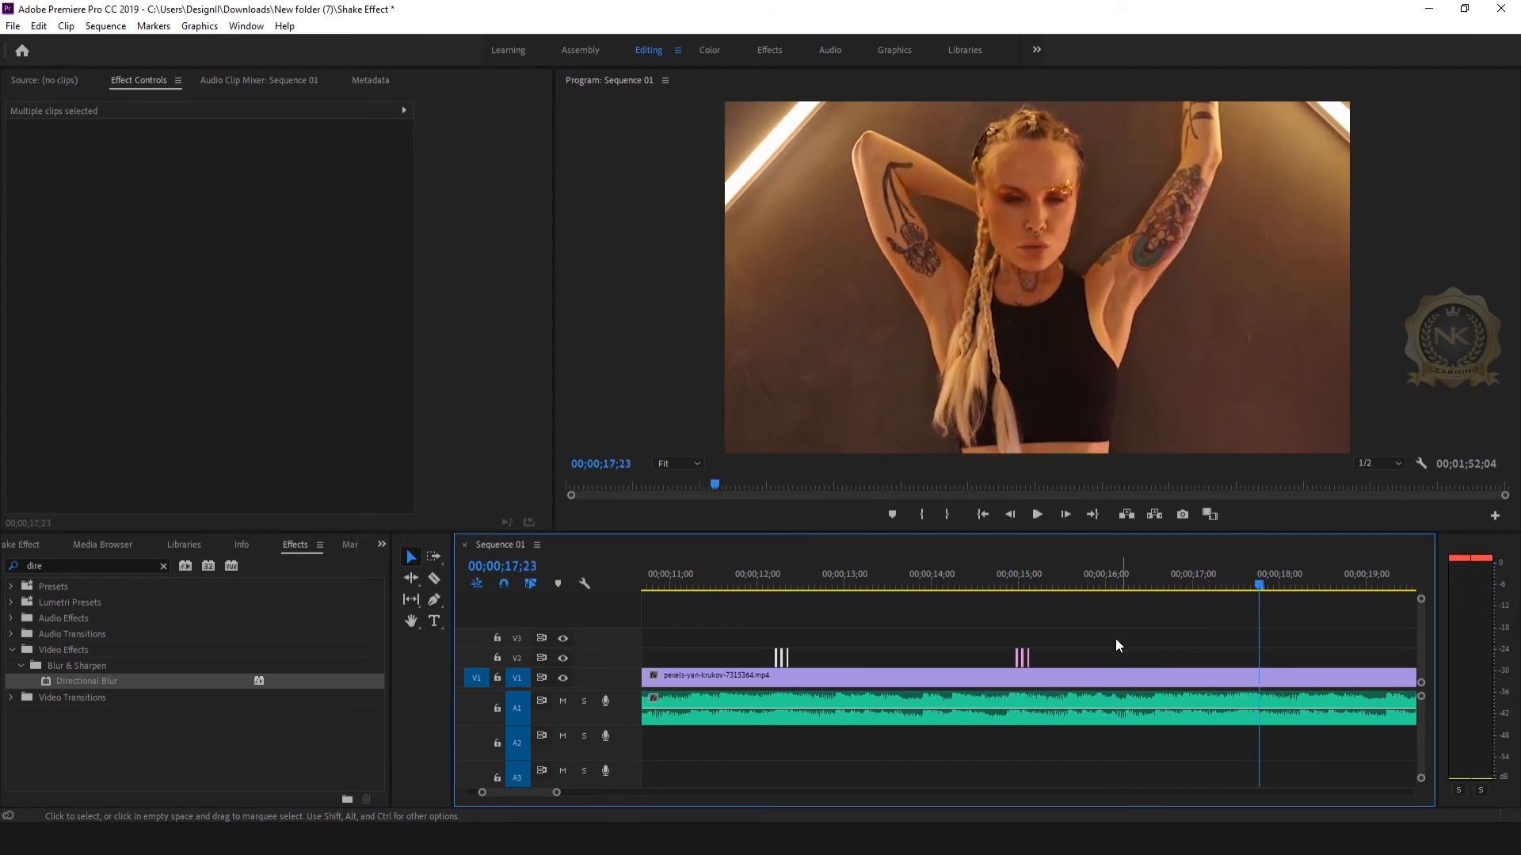
Duplicate the three-piece group on V2 to the beat at about 00;00;17;16 and play that part back.
{"action": "left_click", "coordinate": [1262, 584]}
{"action": "left_click_drag", "start_coordinate": [1262, 585], "coordinate": [1264, 586]}
{"action": "left_click_drag", "start_coordinate": [1075, 640], "coordinate": [1246, 656]}
{"action": "left_click_drag", "start_coordinate": [1266, 581], "coordinate": [1220, 583]}
{"action": "key", "text": "space"}
{"action": "key", "text": "space"}
Play on to the next beat, duplicate the group on V2 to about 00;00;20;07, and play past the video's end.
{"action": "left_click_drag", "start_coordinate": [557, 792], "coordinate": [581, 792]}
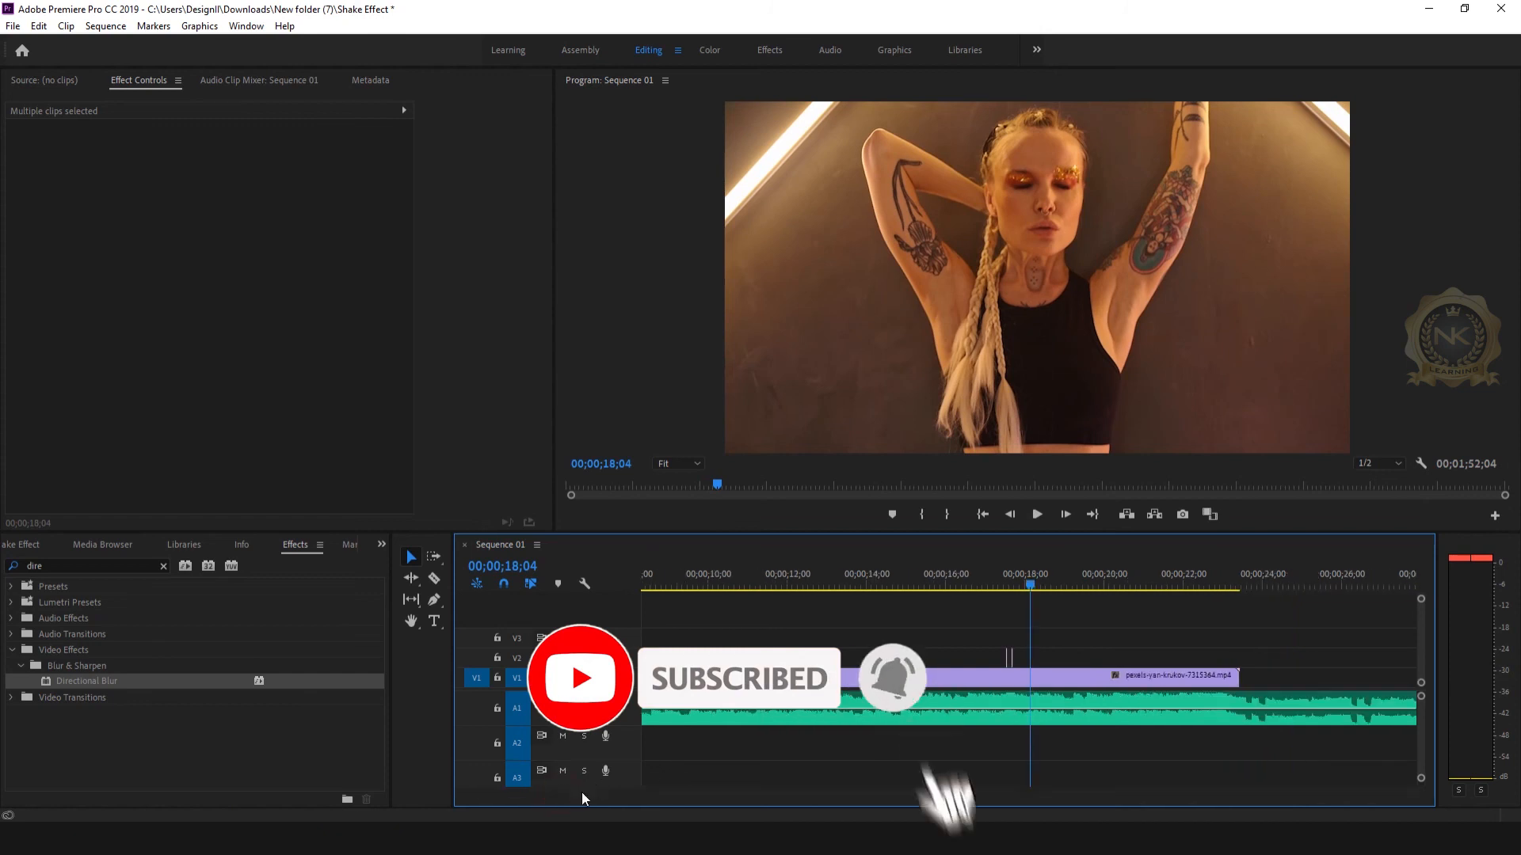
{"action": "key", "text": "space"}
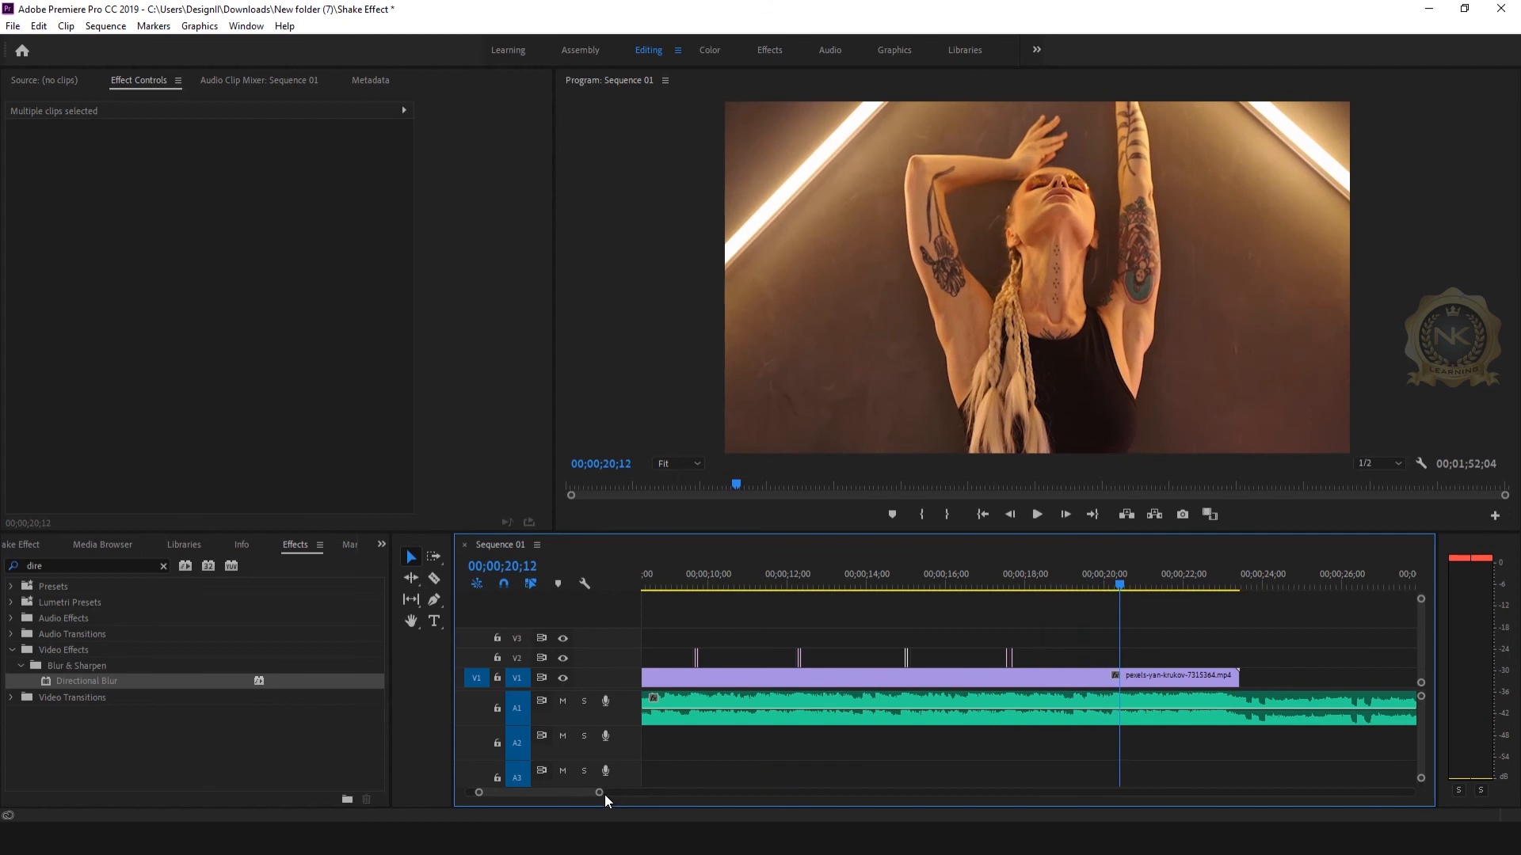
{"action": "left_click_drag", "start_coordinate": [599, 792], "coordinate": [547, 792]}
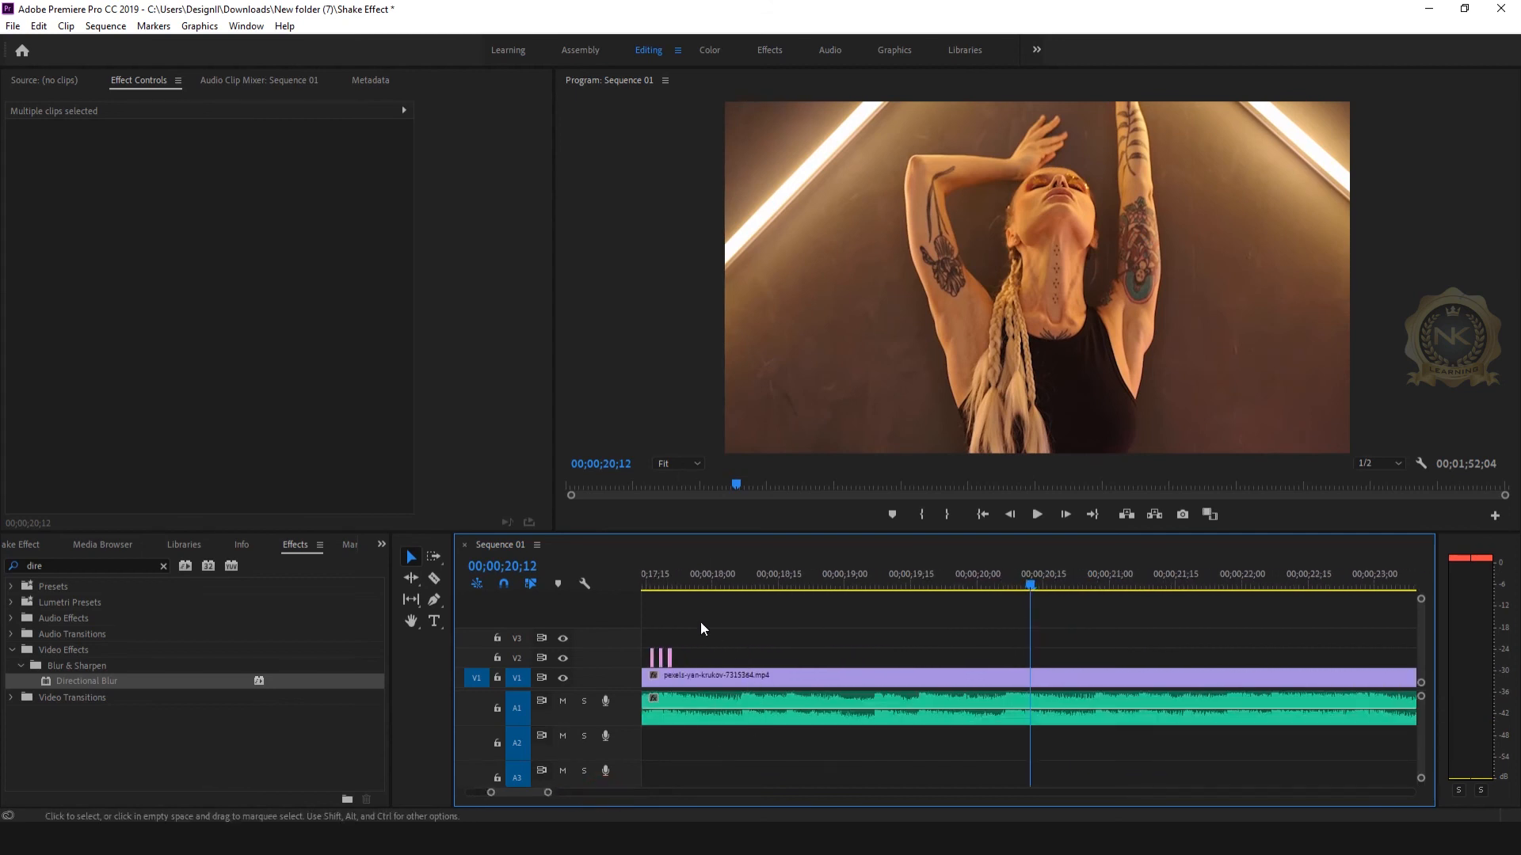
{"action": "left_click_drag", "start_coordinate": [705, 636], "coordinate": [657, 661]}
{"action": "left_click", "coordinate": [1039, 581]}
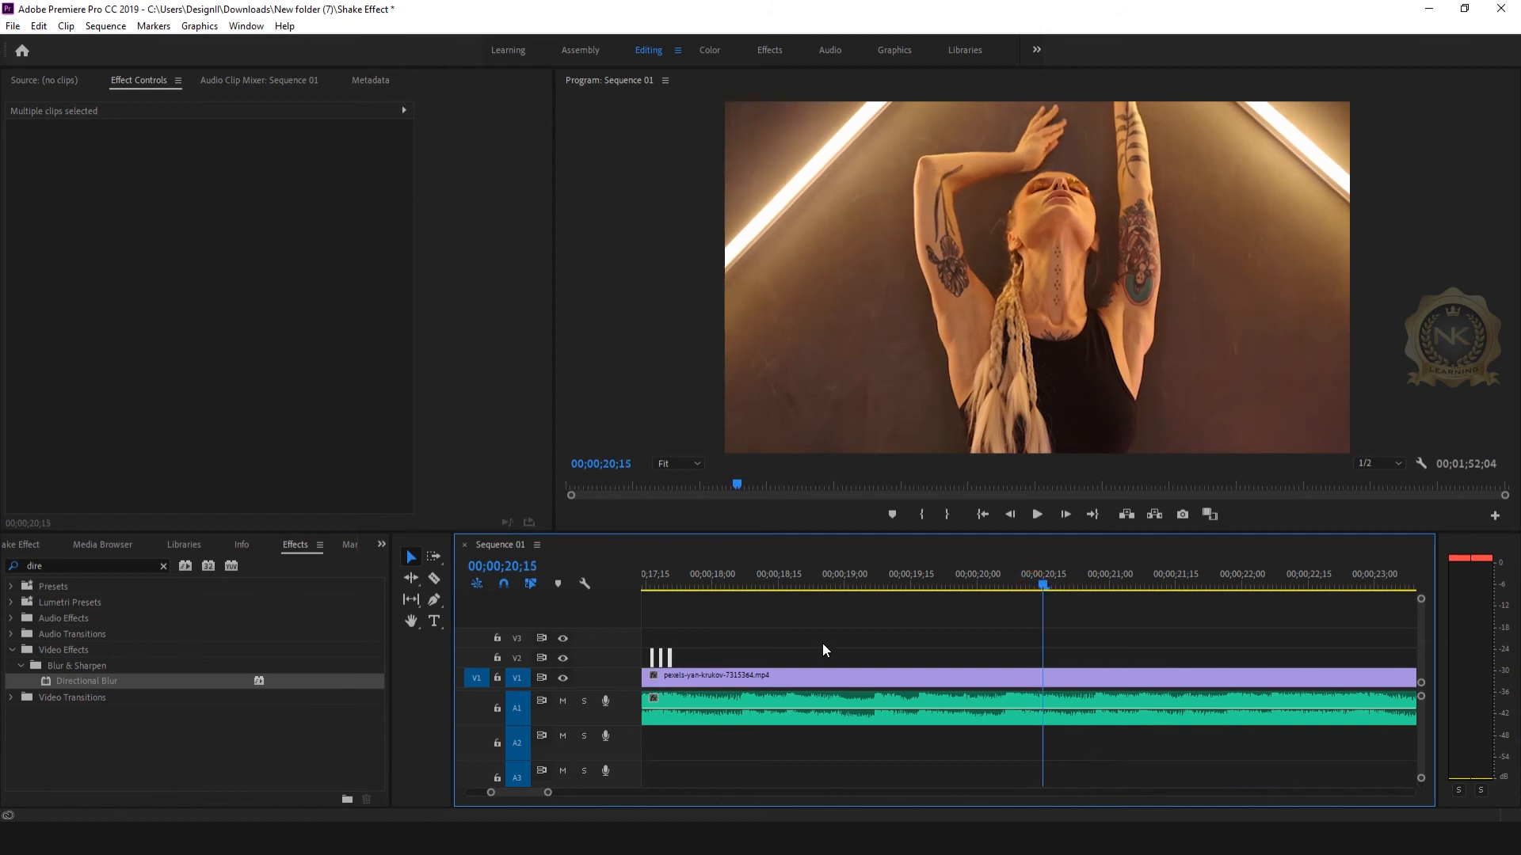
{"action": "left_click_drag", "start_coordinate": [653, 658], "coordinate": [1014, 664]}
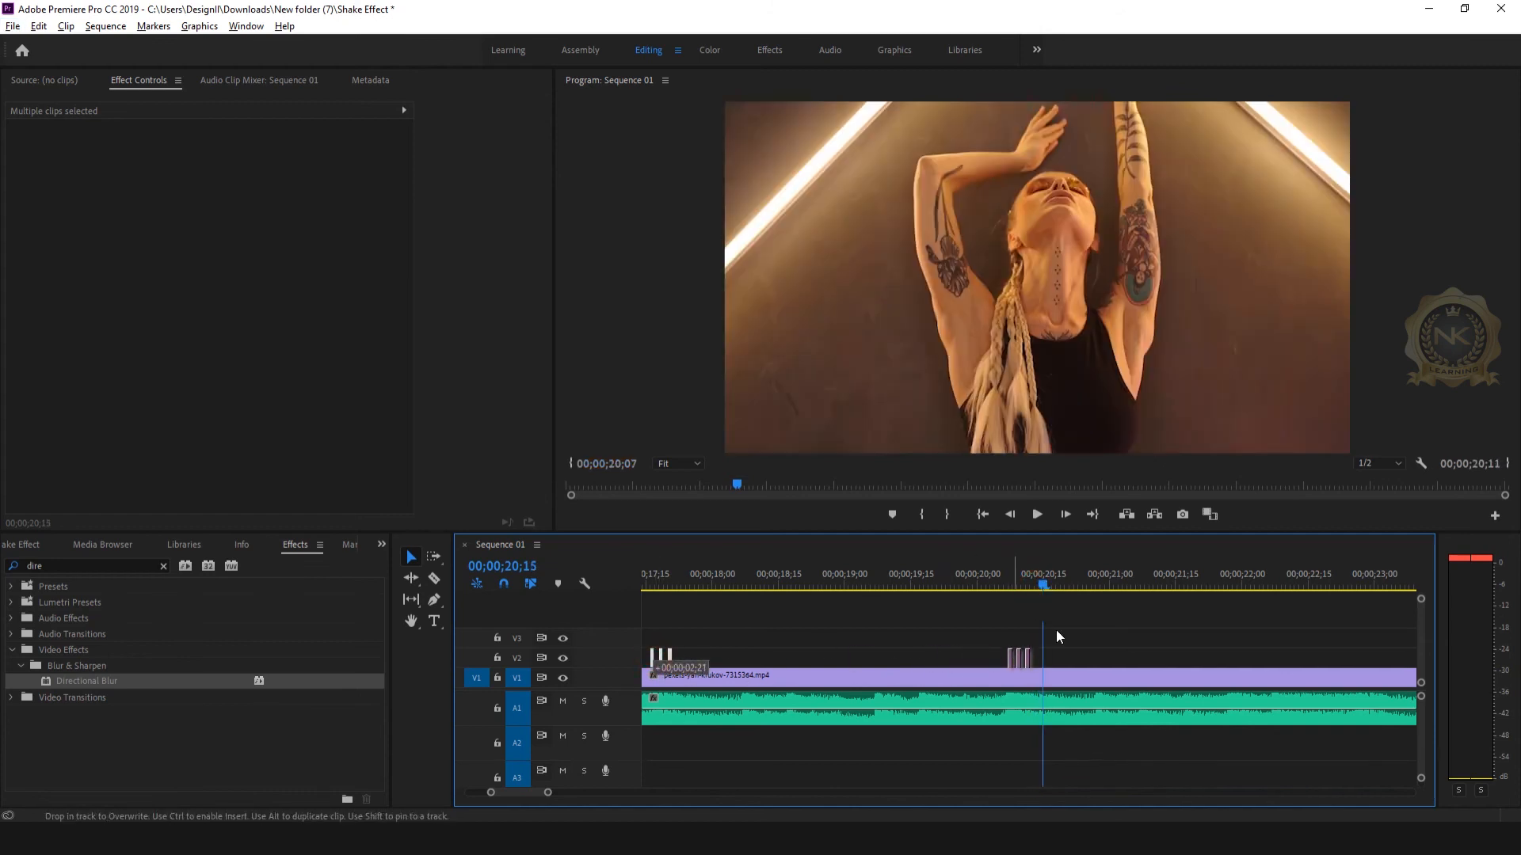
{"action": "left_click_drag", "start_coordinate": [1044, 583], "coordinate": [995, 588]}
{"action": "key", "text": "space"}
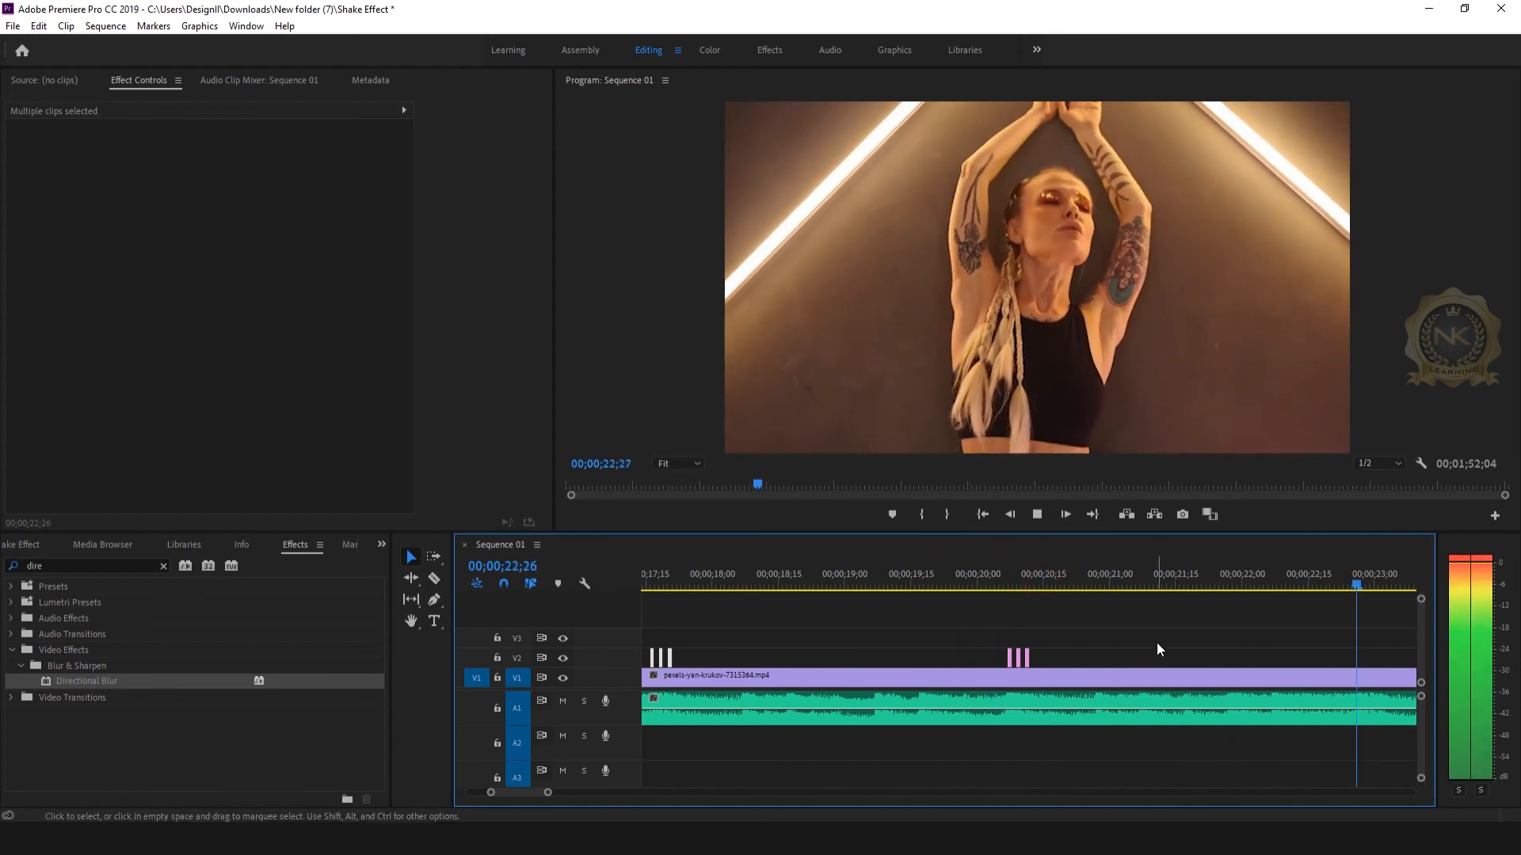
{"action": "key", "text": "space"}
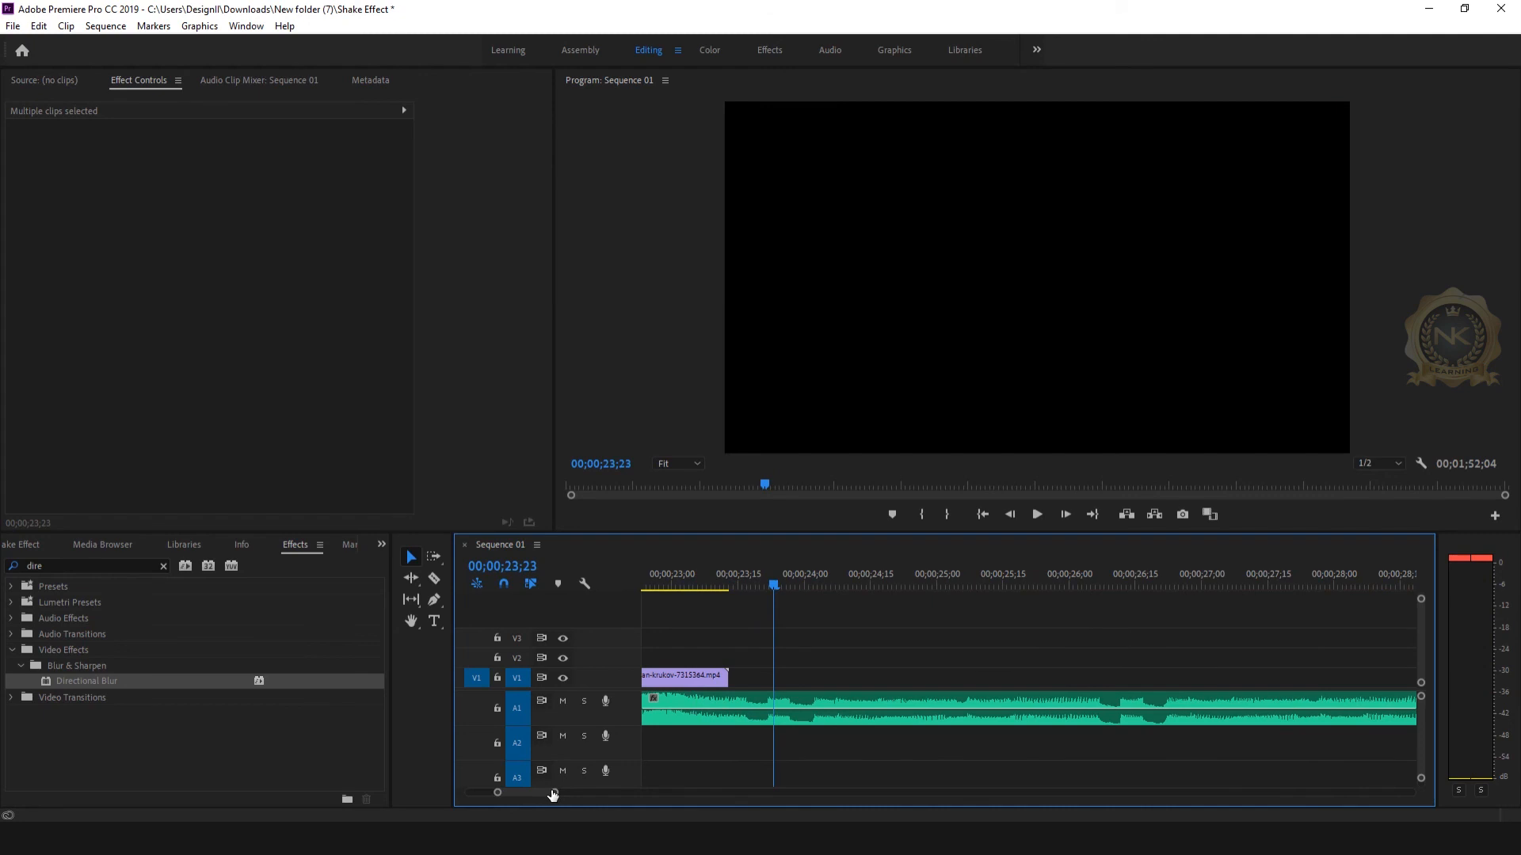
Split the music on A1 at the end of the video clip and delete the remaining audio.
{"action": "left_click_drag", "start_coordinate": [552, 795], "coordinate": [632, 803]}
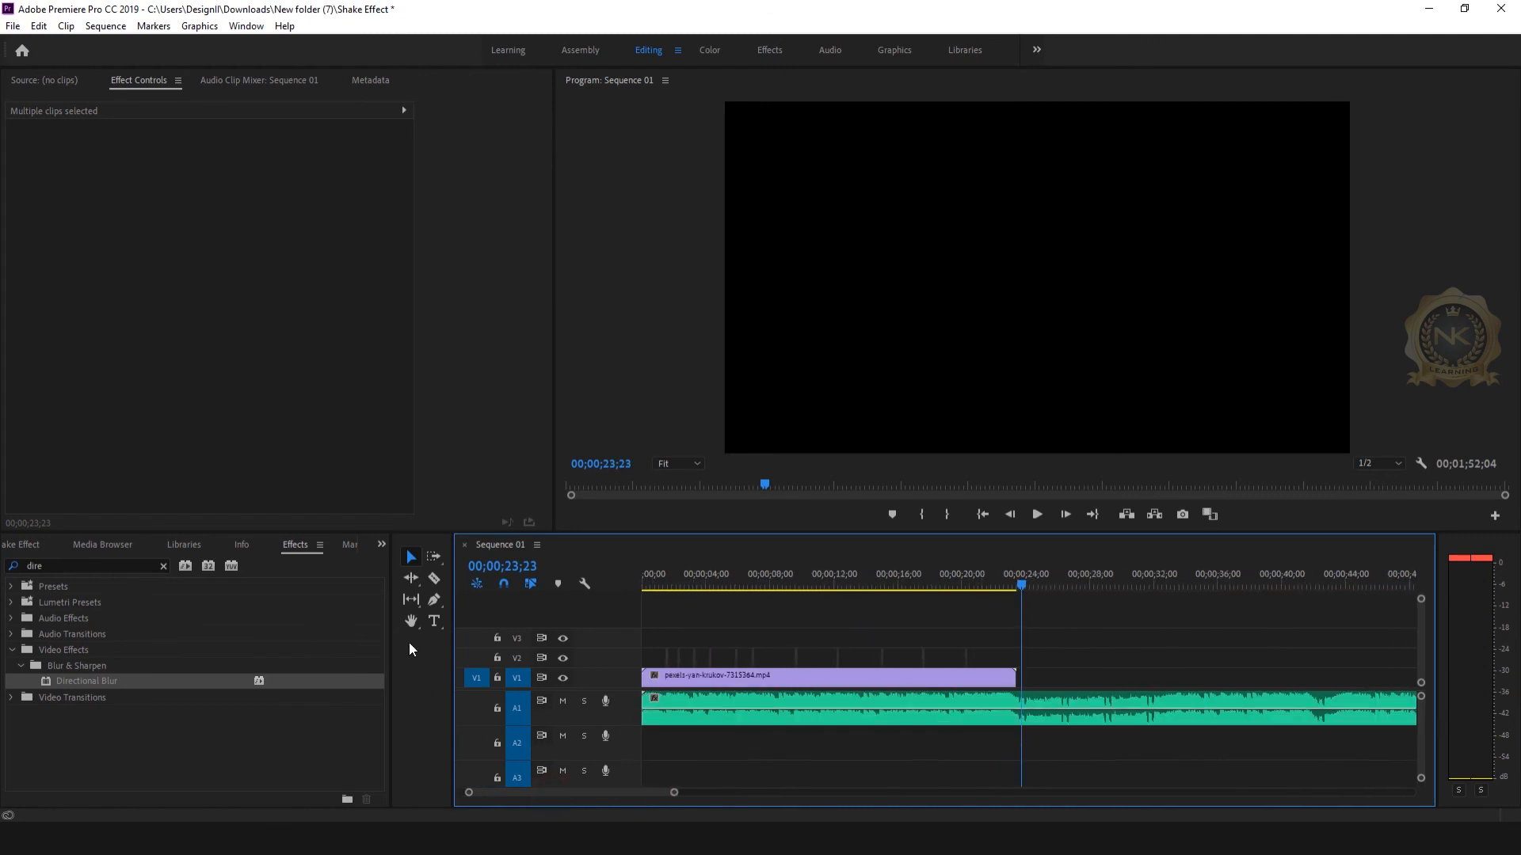
{"action": "left_click", "coordinate": [435, 584]}
{"action": "left_click_drag", "start_coordinate": [1022, 588], "coordinate": [1075, 602]}
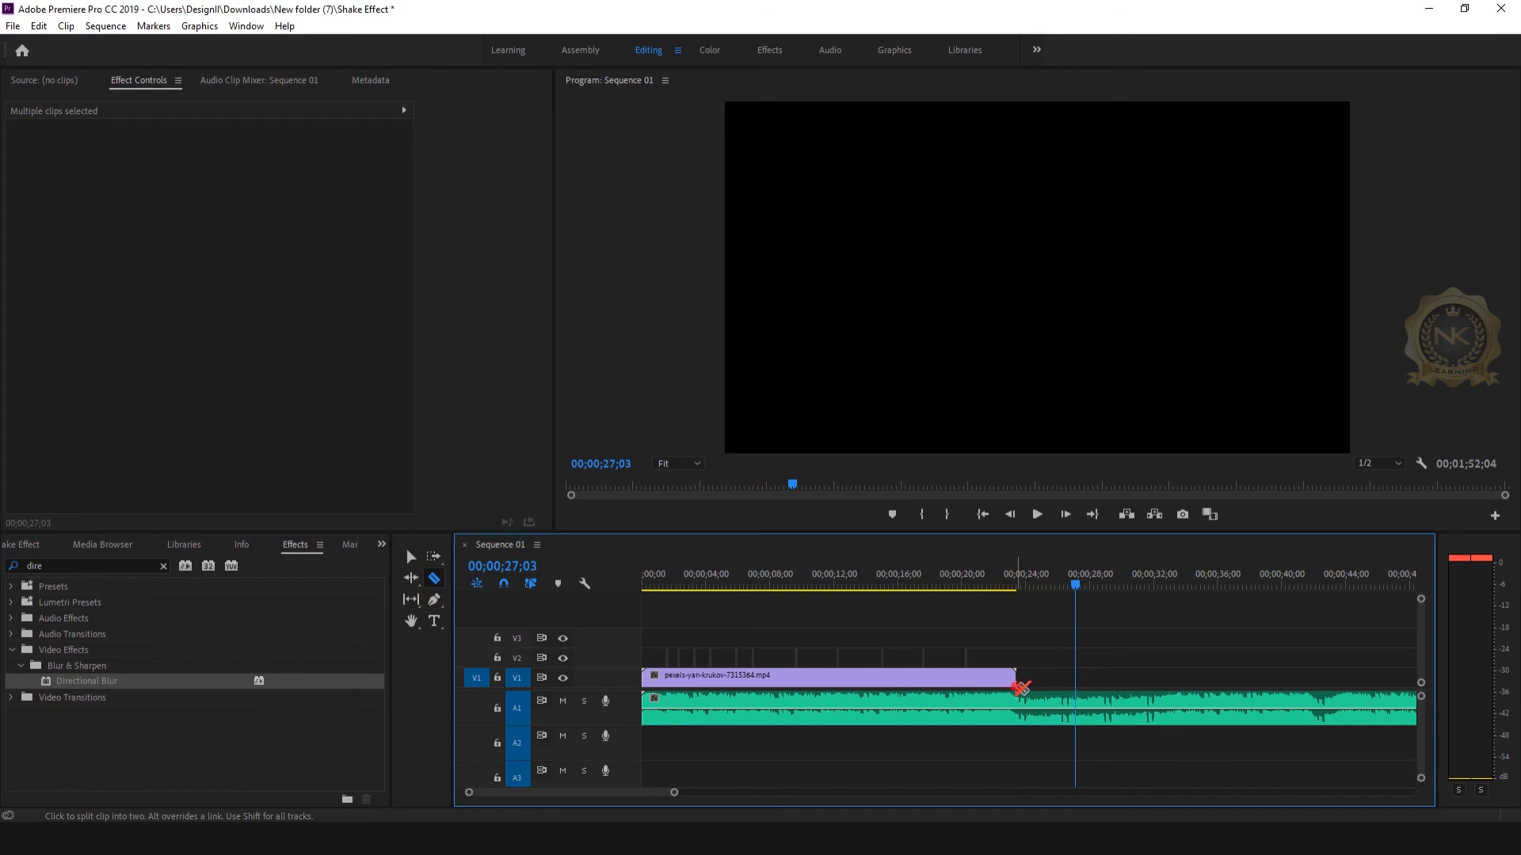
{"action": "left_click", "coordinate": [1018, 696]}
{"action": "key", "text": "v"}
{"action": "left_click", "coordinate": [1060, 717]}
{"action": "key", "text": "Delete"}
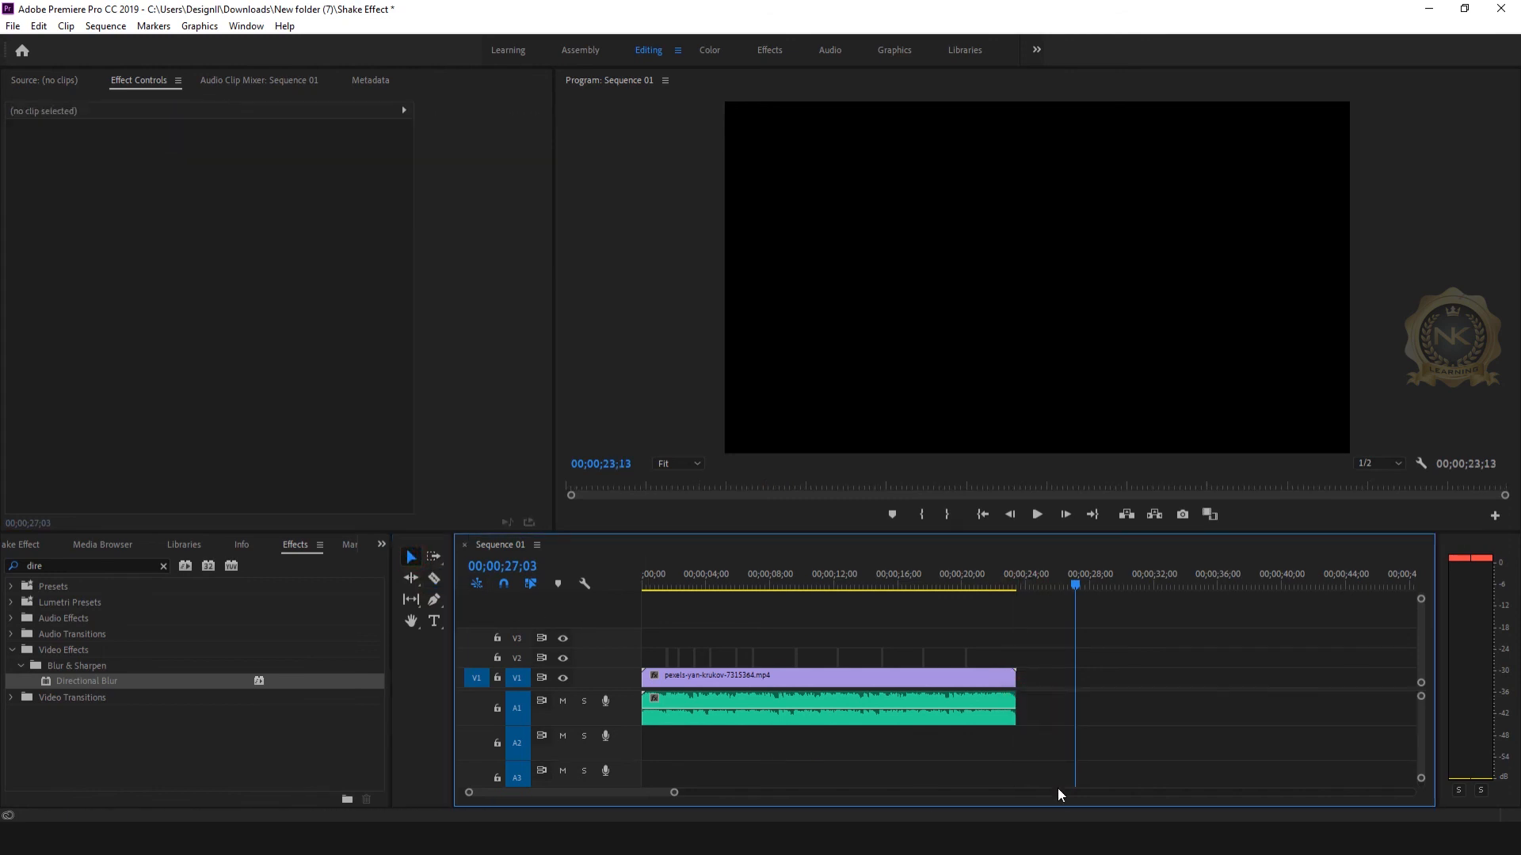
Play the sequence from the start to about 00;00;06;14 to preview the shake effect.
{"action": "left_click_drag", "start_coordinate": [674, 792], "coordinate": [763, 795]}
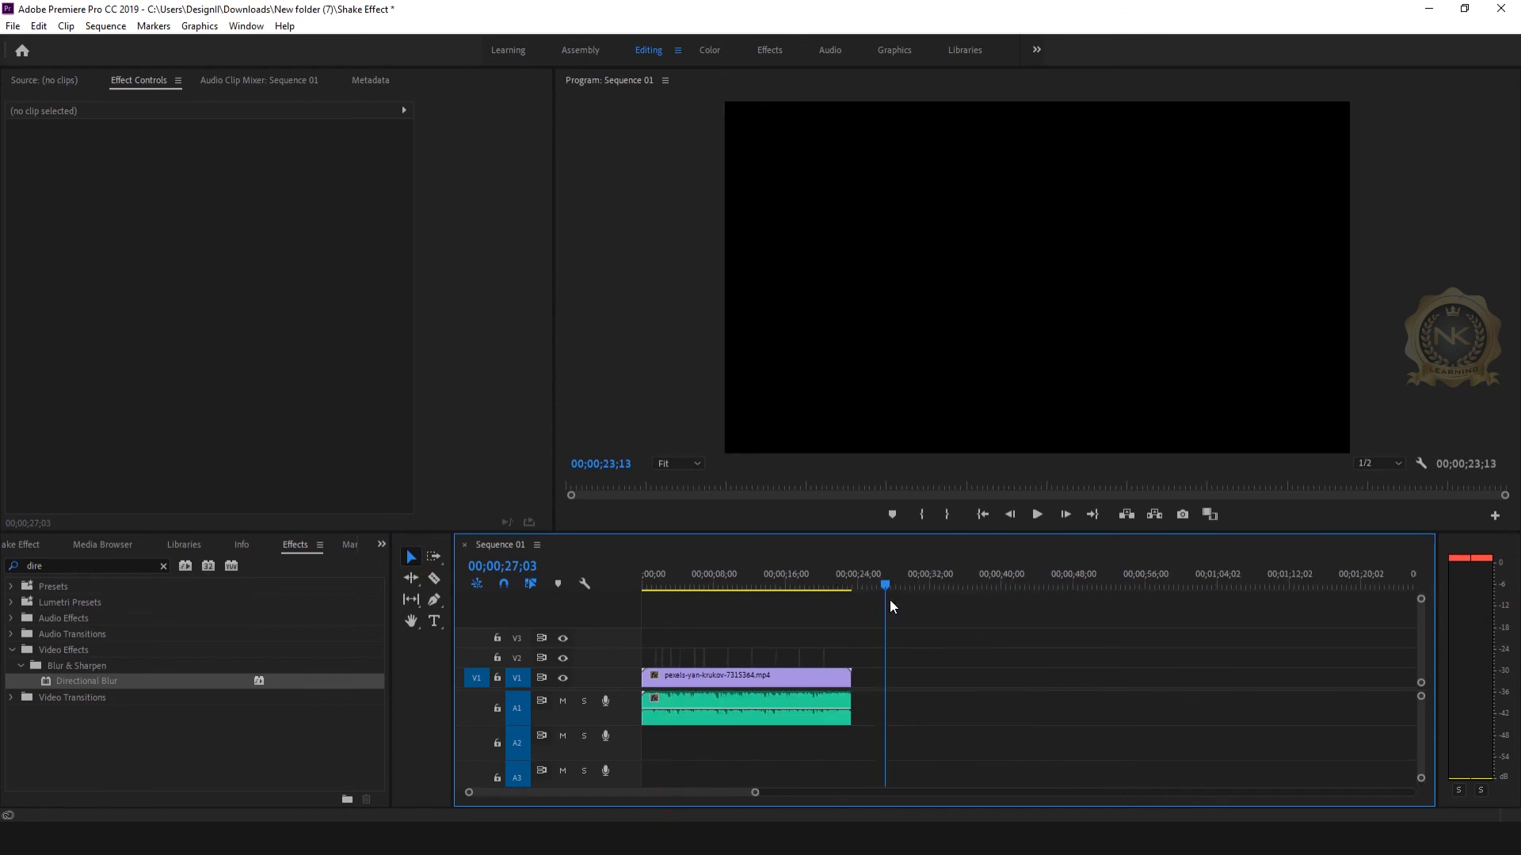
{"action": "key", "text": "space"}
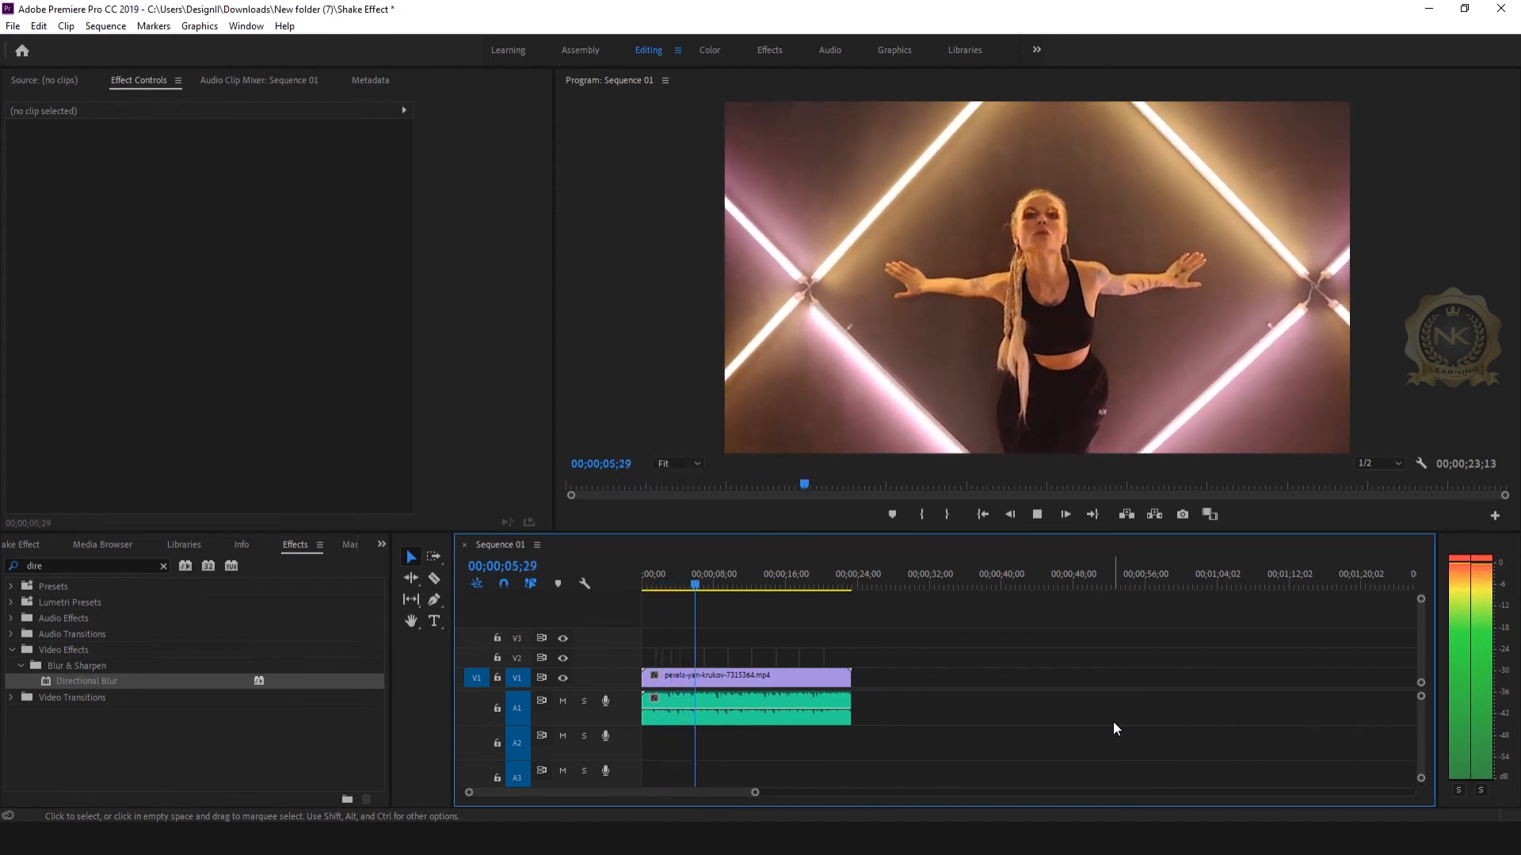
{"action": "key", "text": "space"}
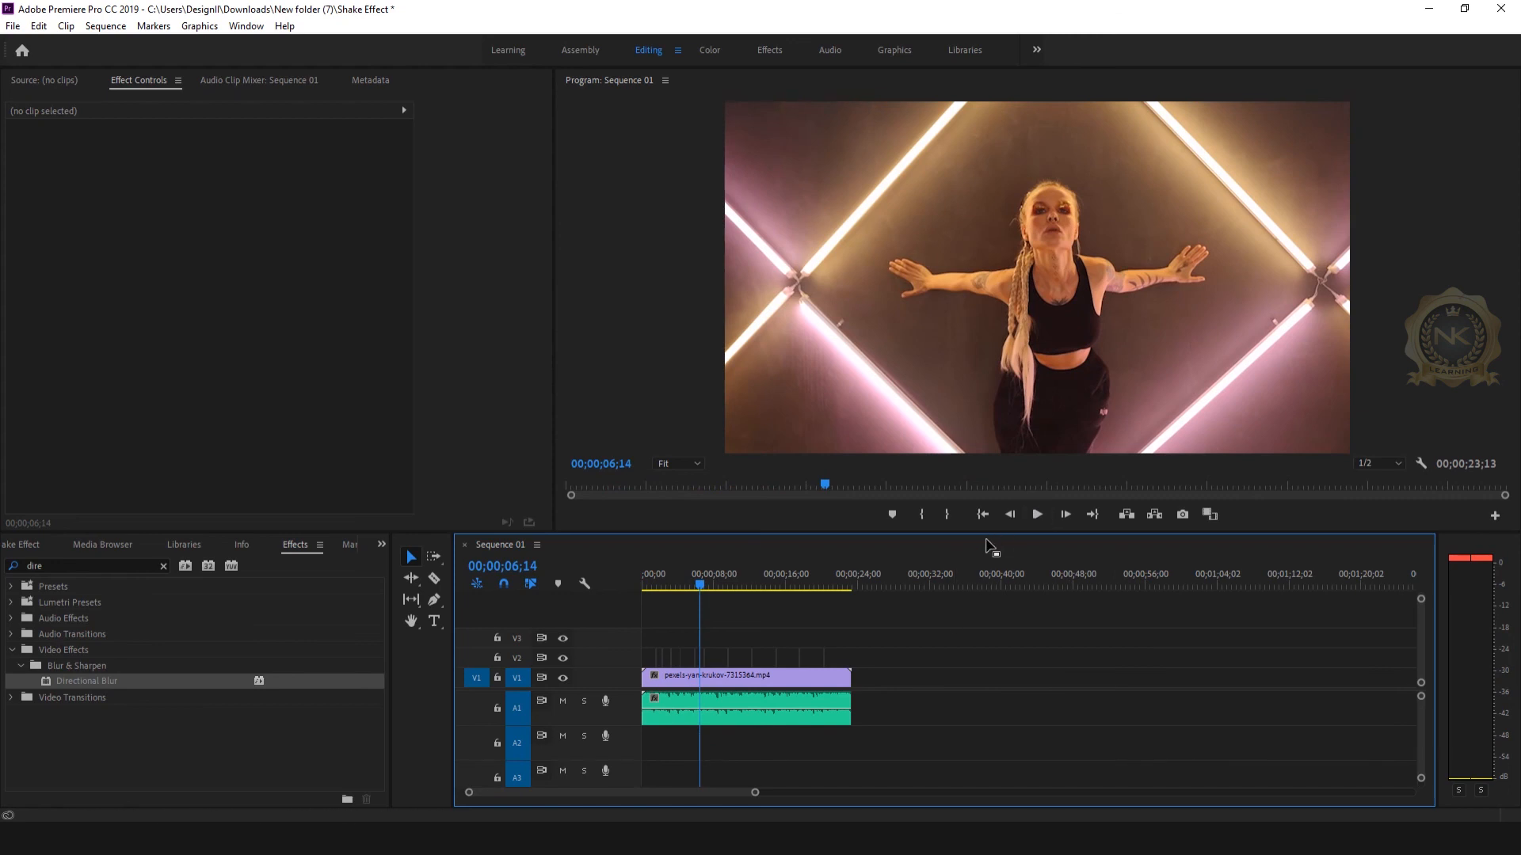